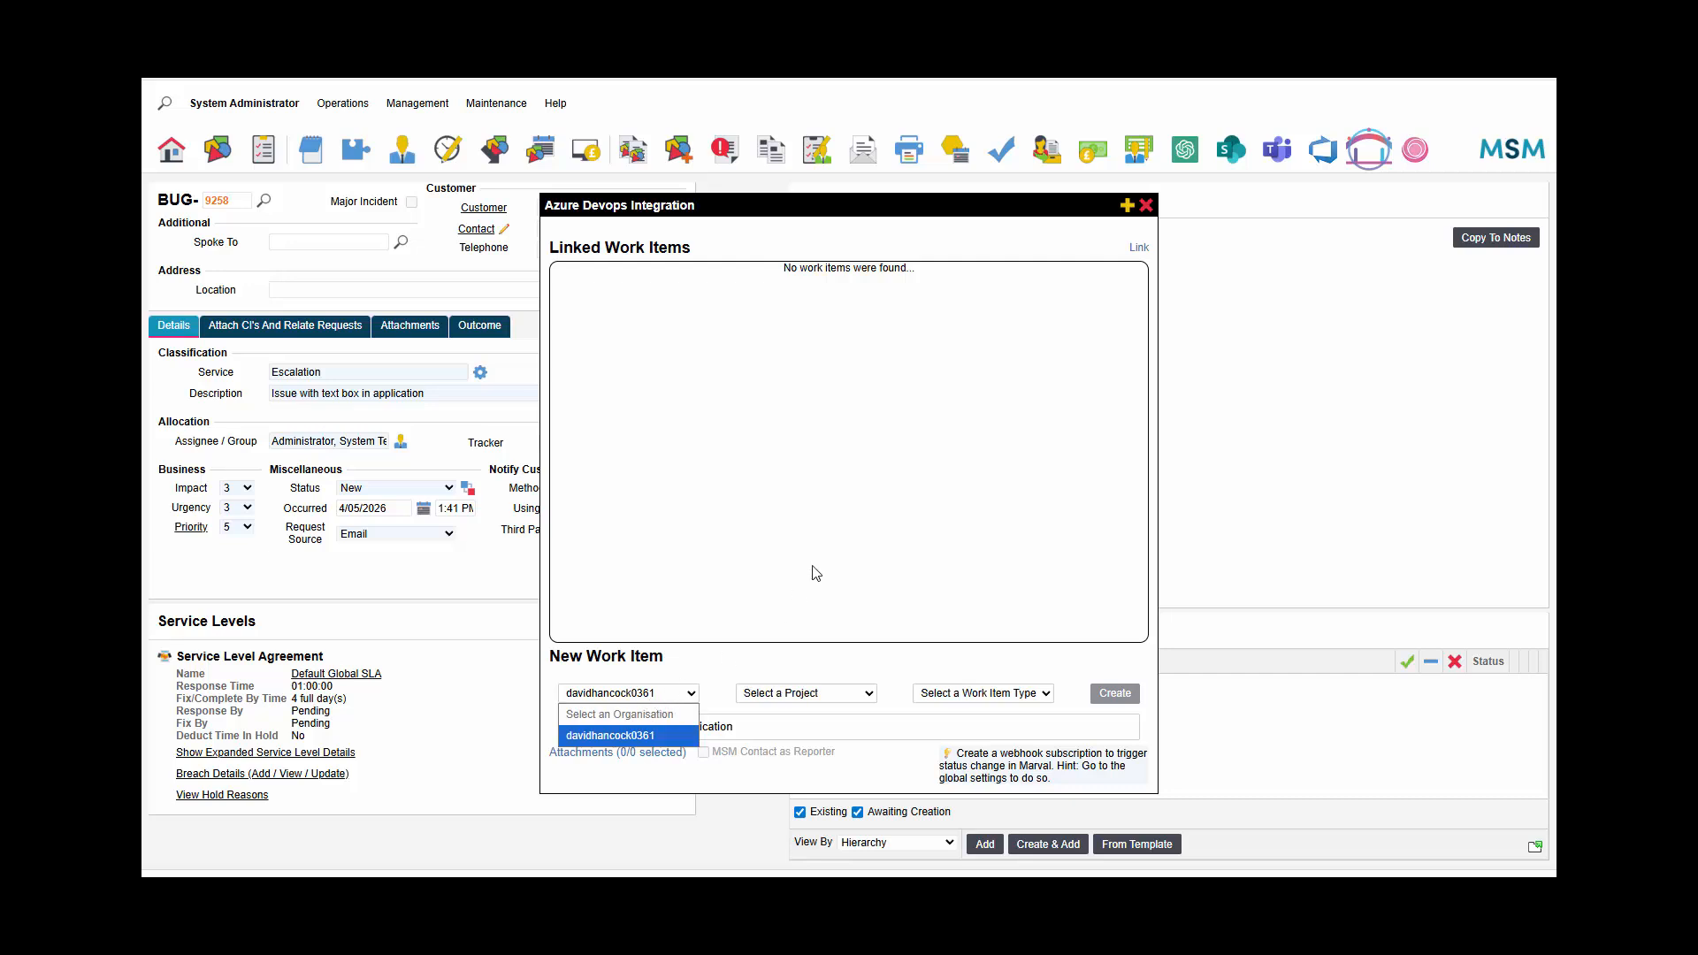
# - Create an Issue work item titled "Issue with text box in application" in TestProject under the available organisation and open it
pyautogui.click(814, 568)
pyautogui.click(966, 700)
pyautogui.click(808, 697)
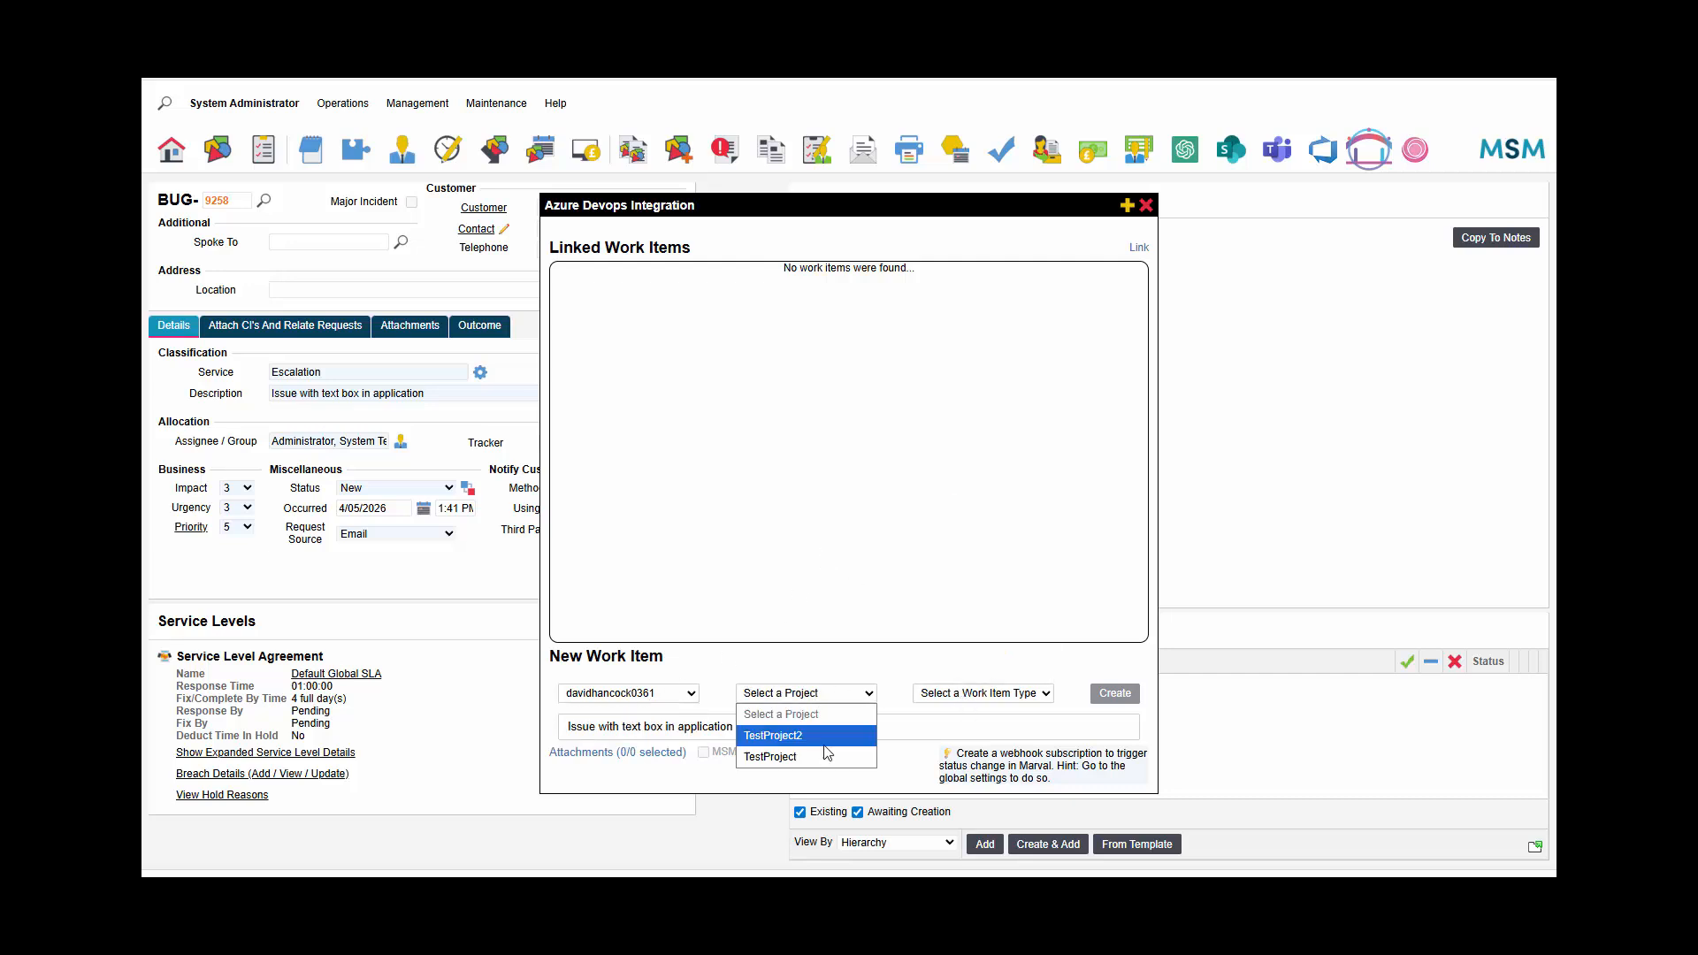
pyautogui.click(849, 748)
pyautogui.click(951, 698)
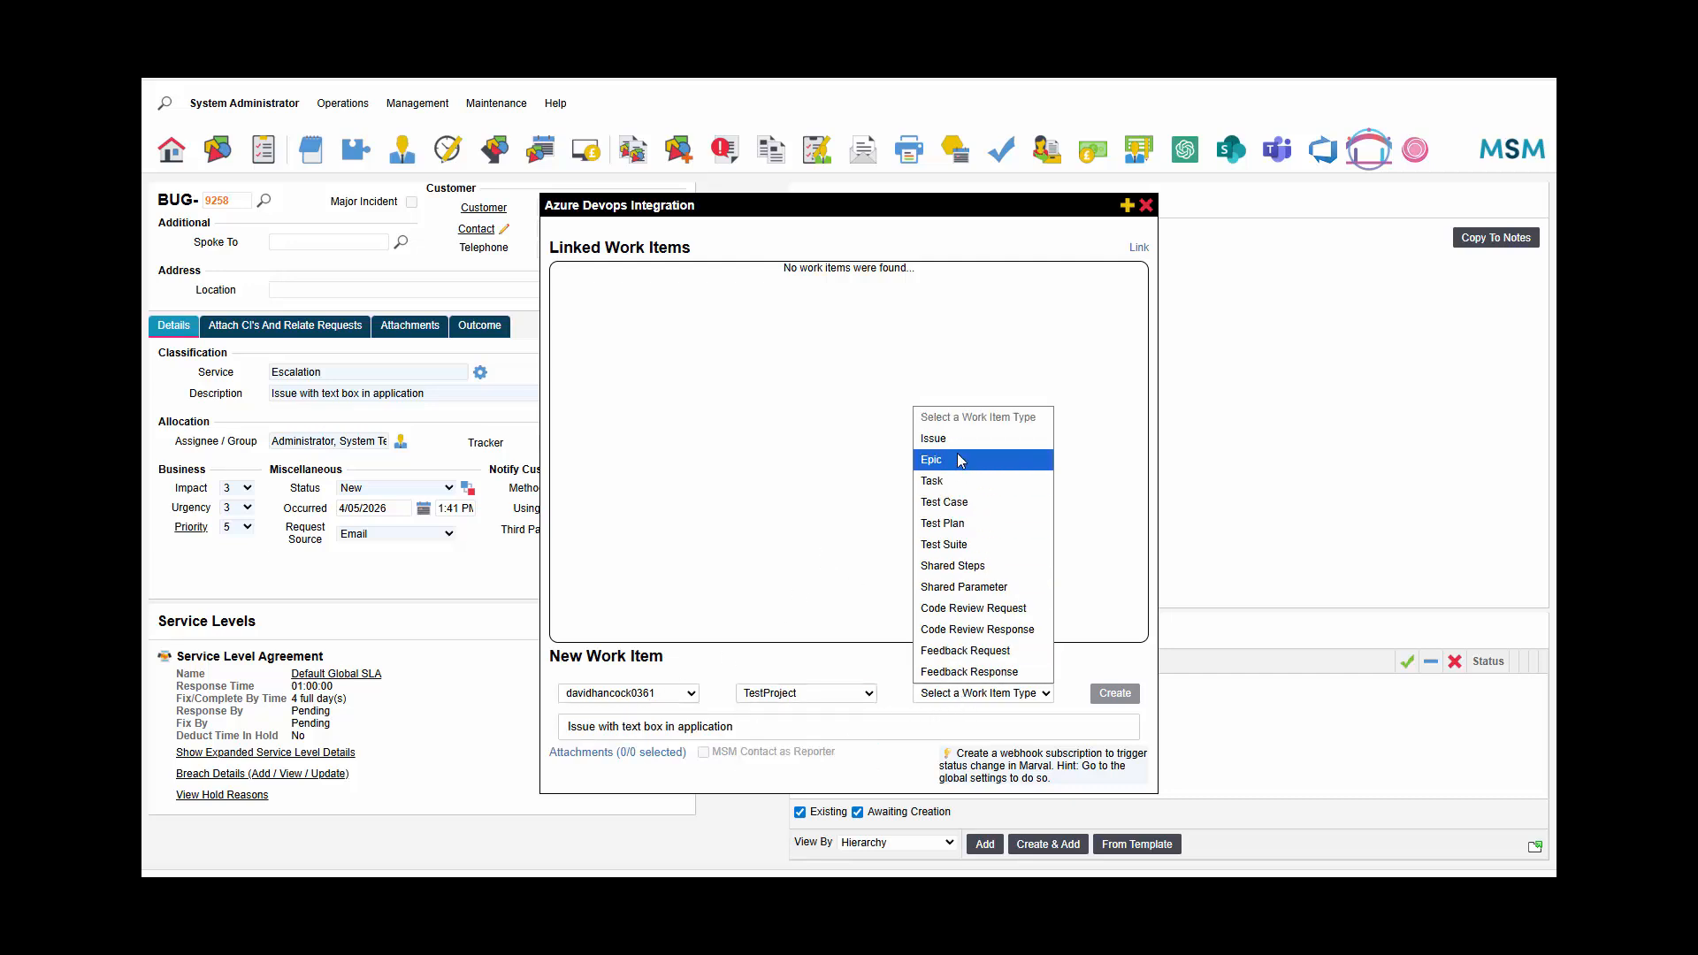
pyautogui.click(937, 438)
pyautogui.click(758, 728)
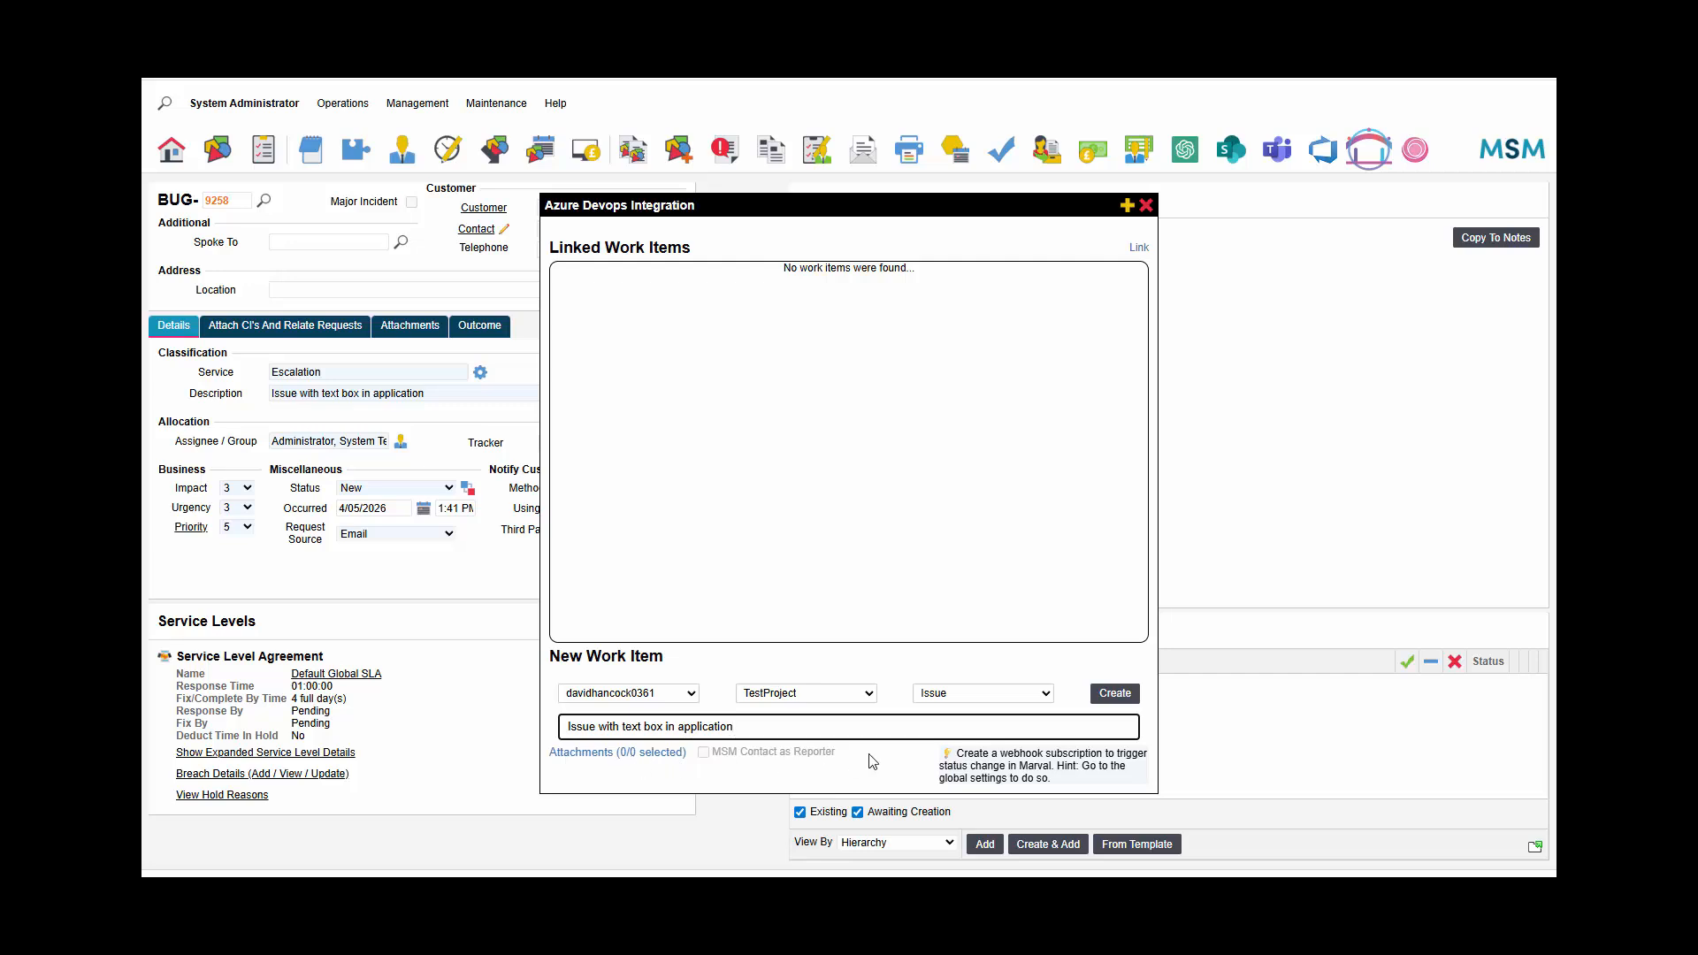
pyautogui.click(1113, 695)
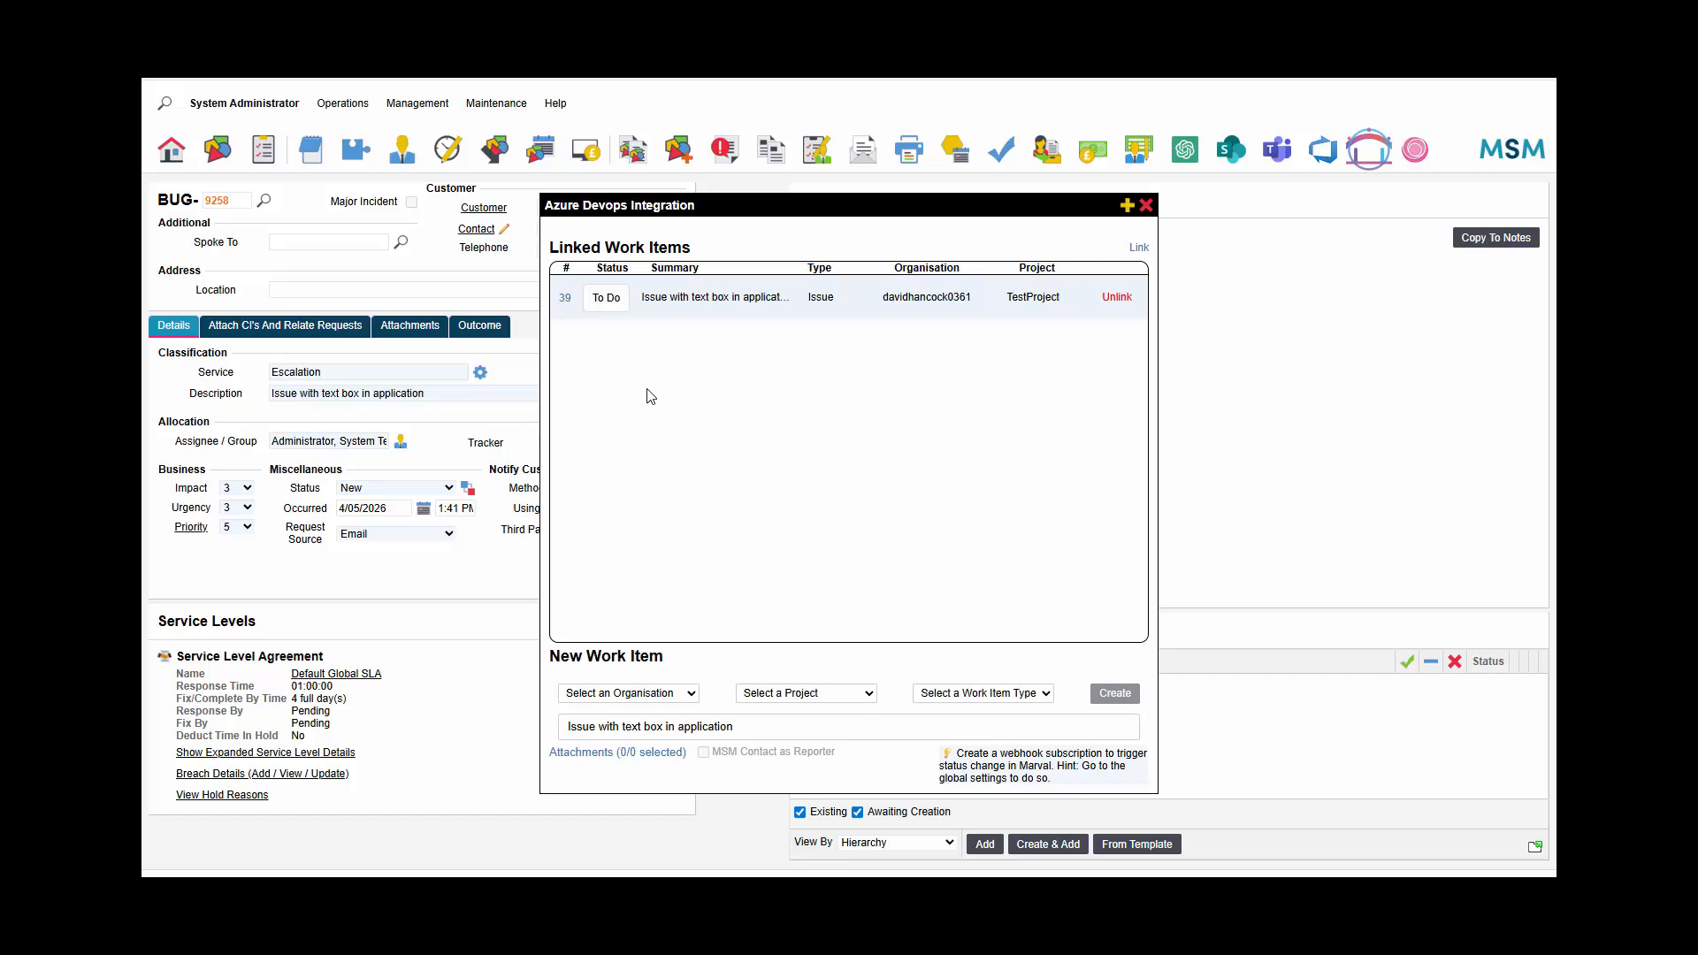
pyautogui.click(566, 301)
# - Link the existing Azure DevOps work item 35 to the request, choosing its organisation, and unlink it again
pyautogui.click(1138, 248)
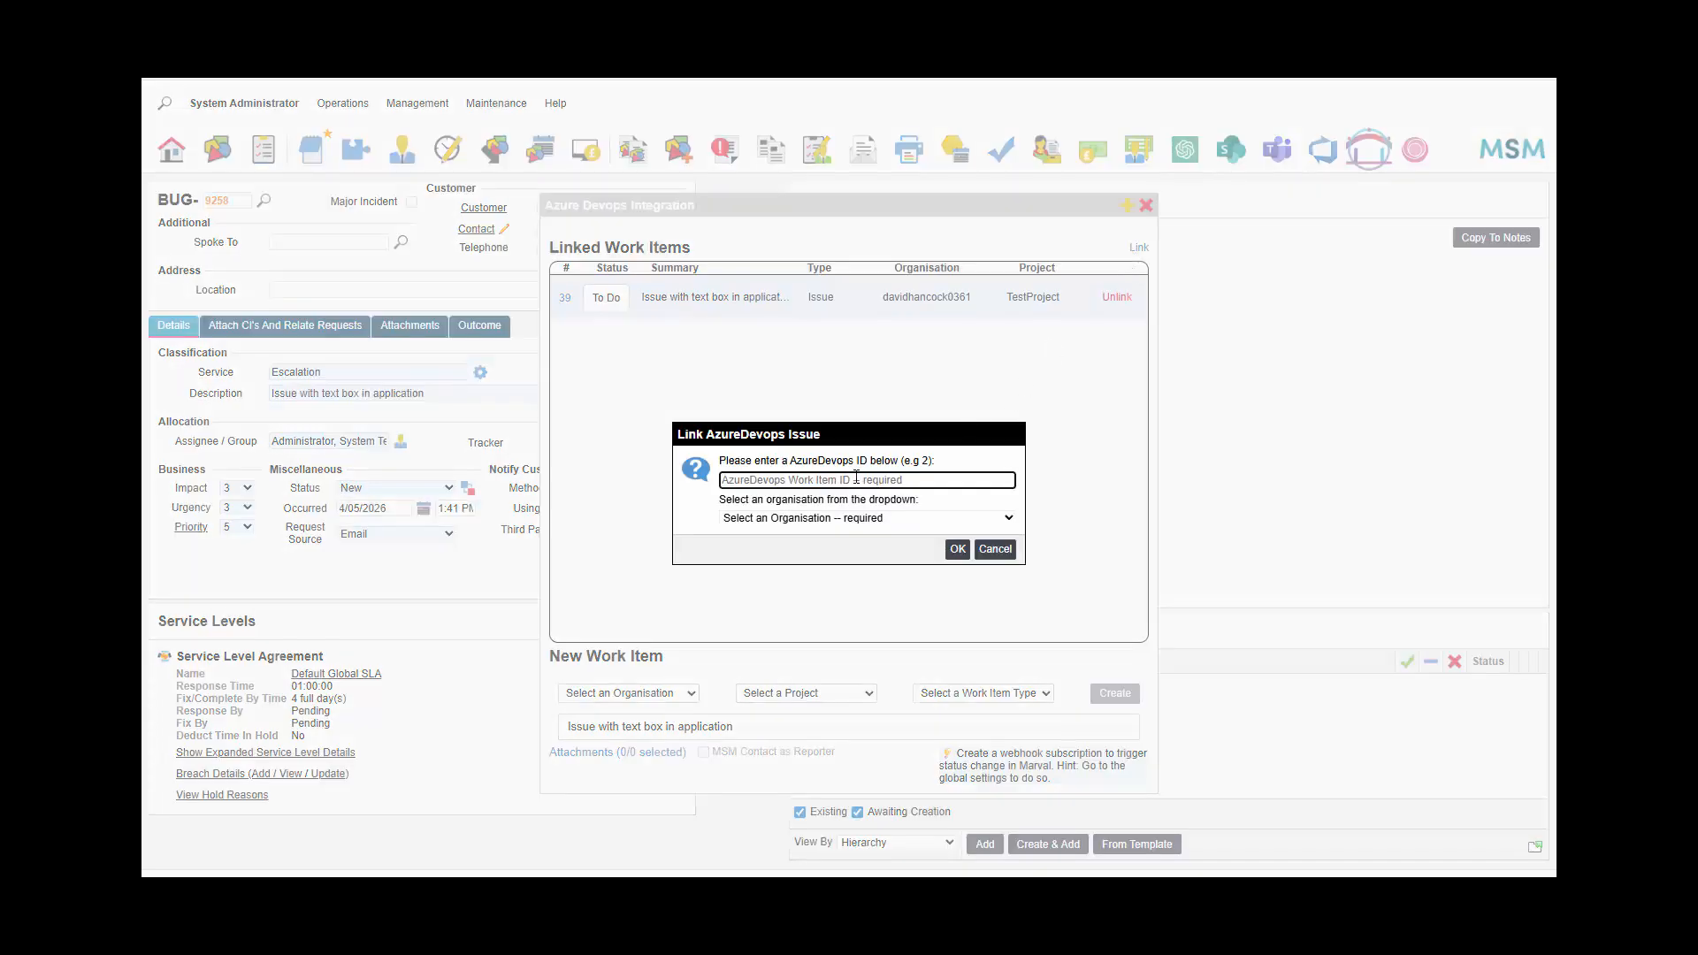
pyautogui.click(832, 518)
pyautogui.click(831, 553)
pyautogui.click(957, 549)
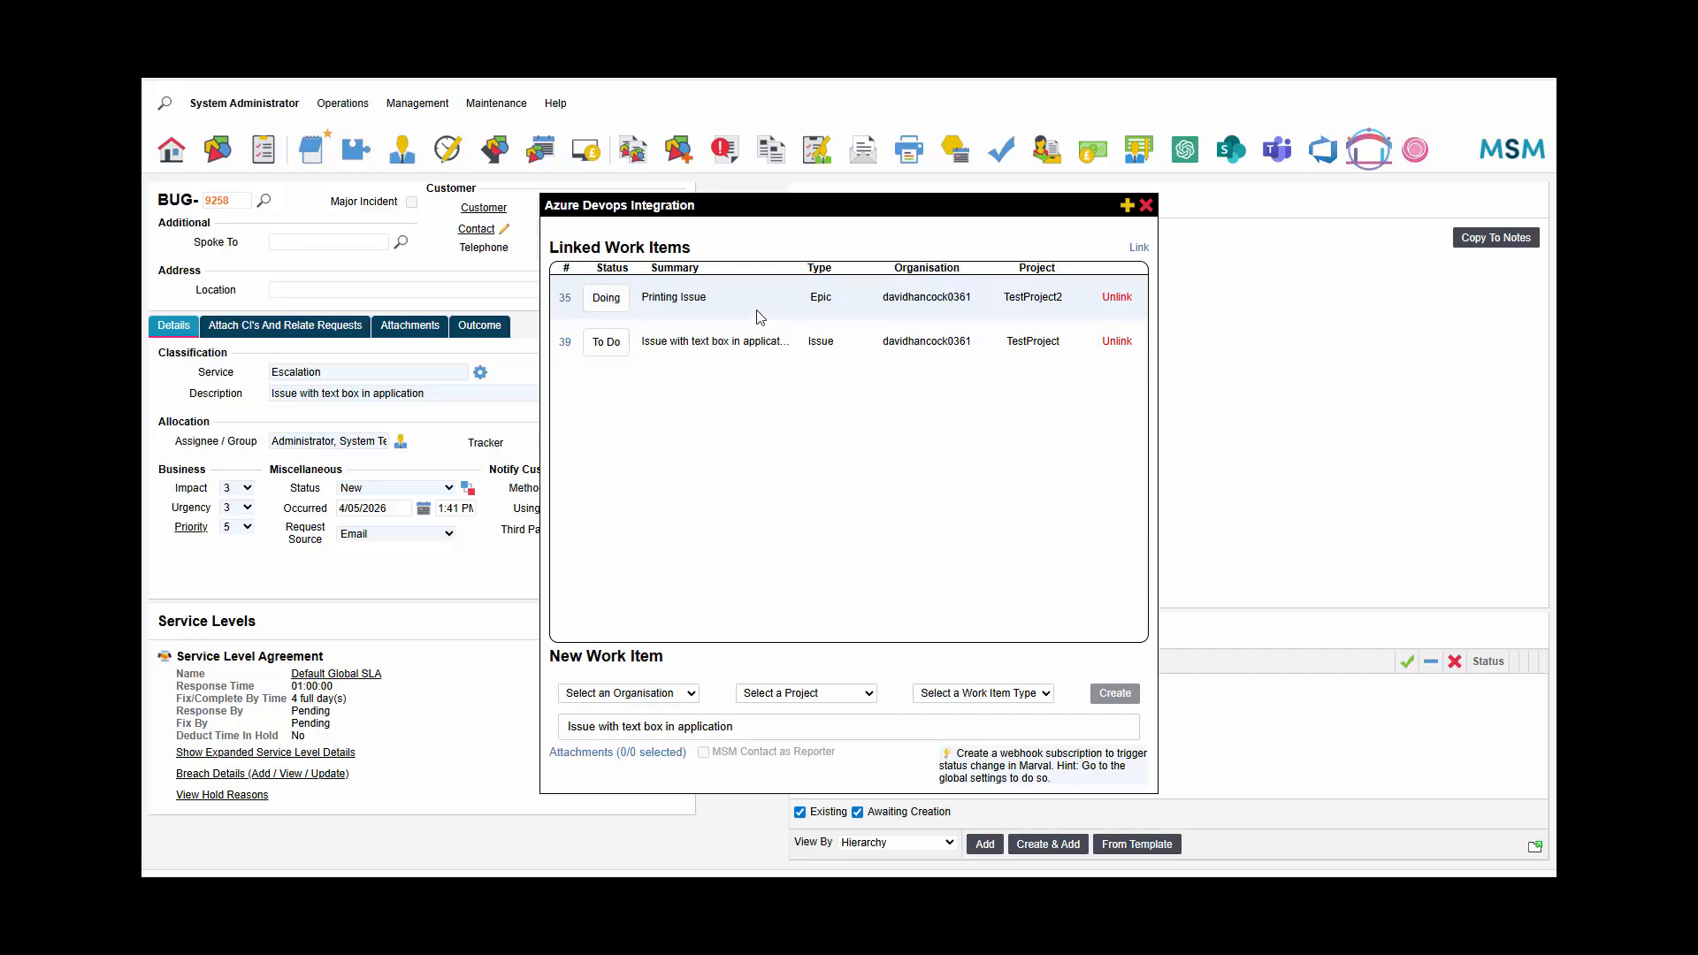
pyautogui.click(1108, 341)
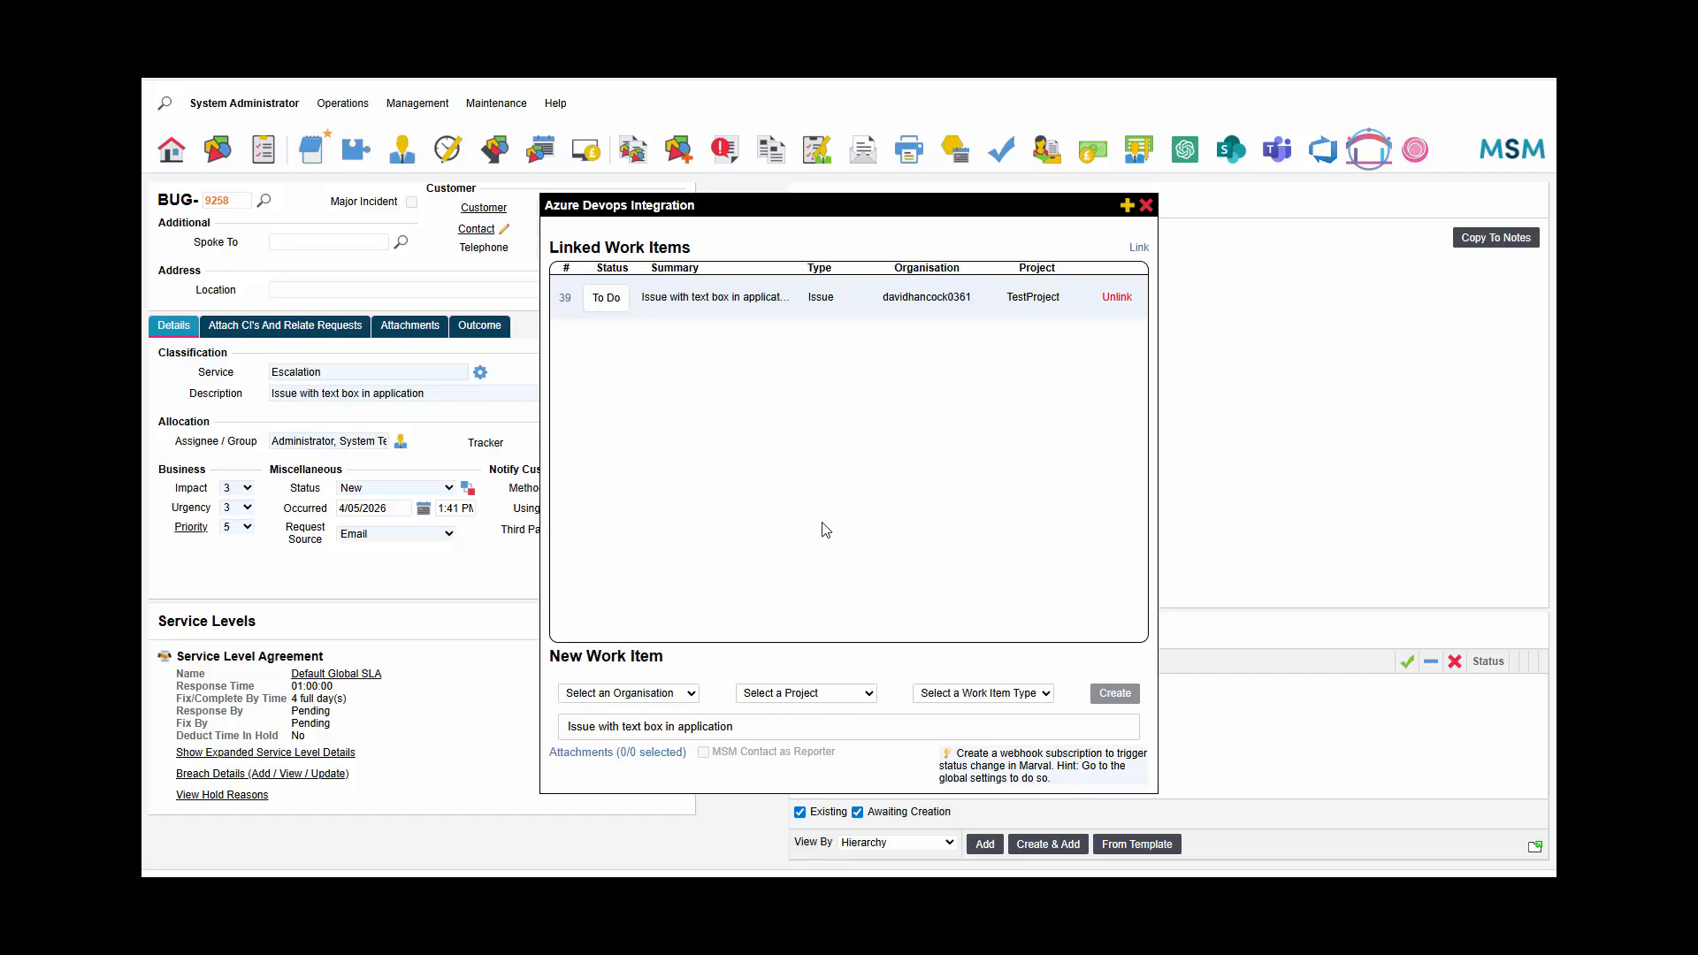
# - Switch to Azure DevOps, set the state of issue 39 to Doing and save it
pyautogui.click(611, 297)
pyautogui.click(489, 234)
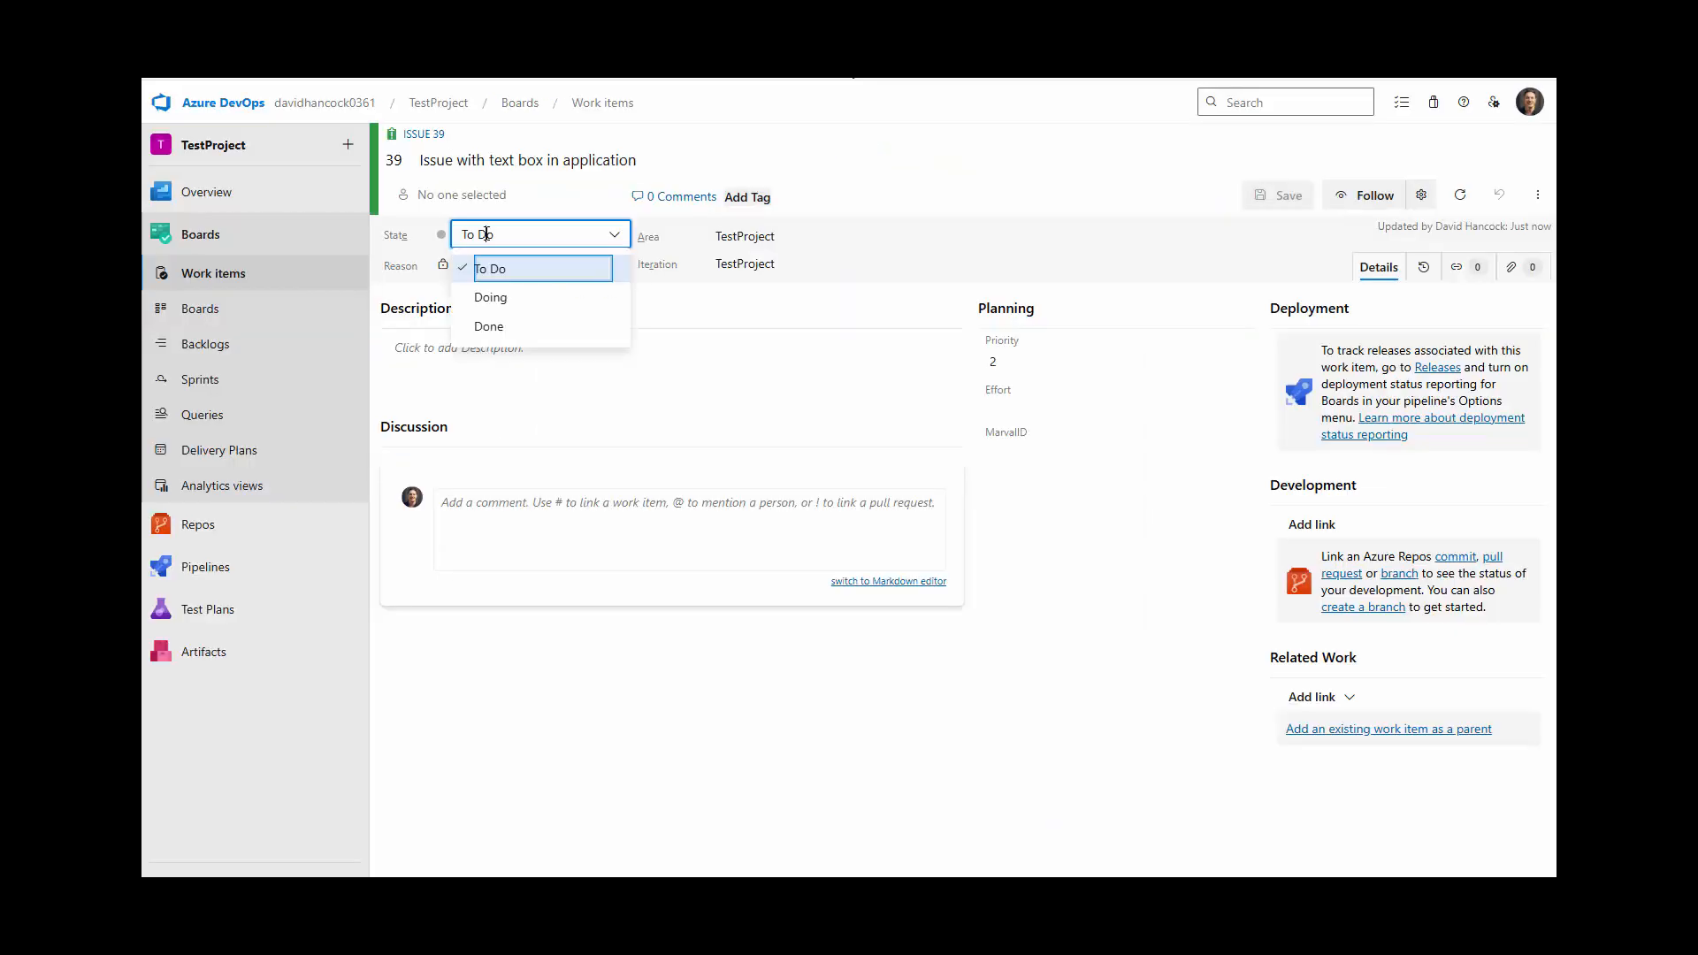
pyautogui.click(513, 302)
pyautogui.click(1282, 196)
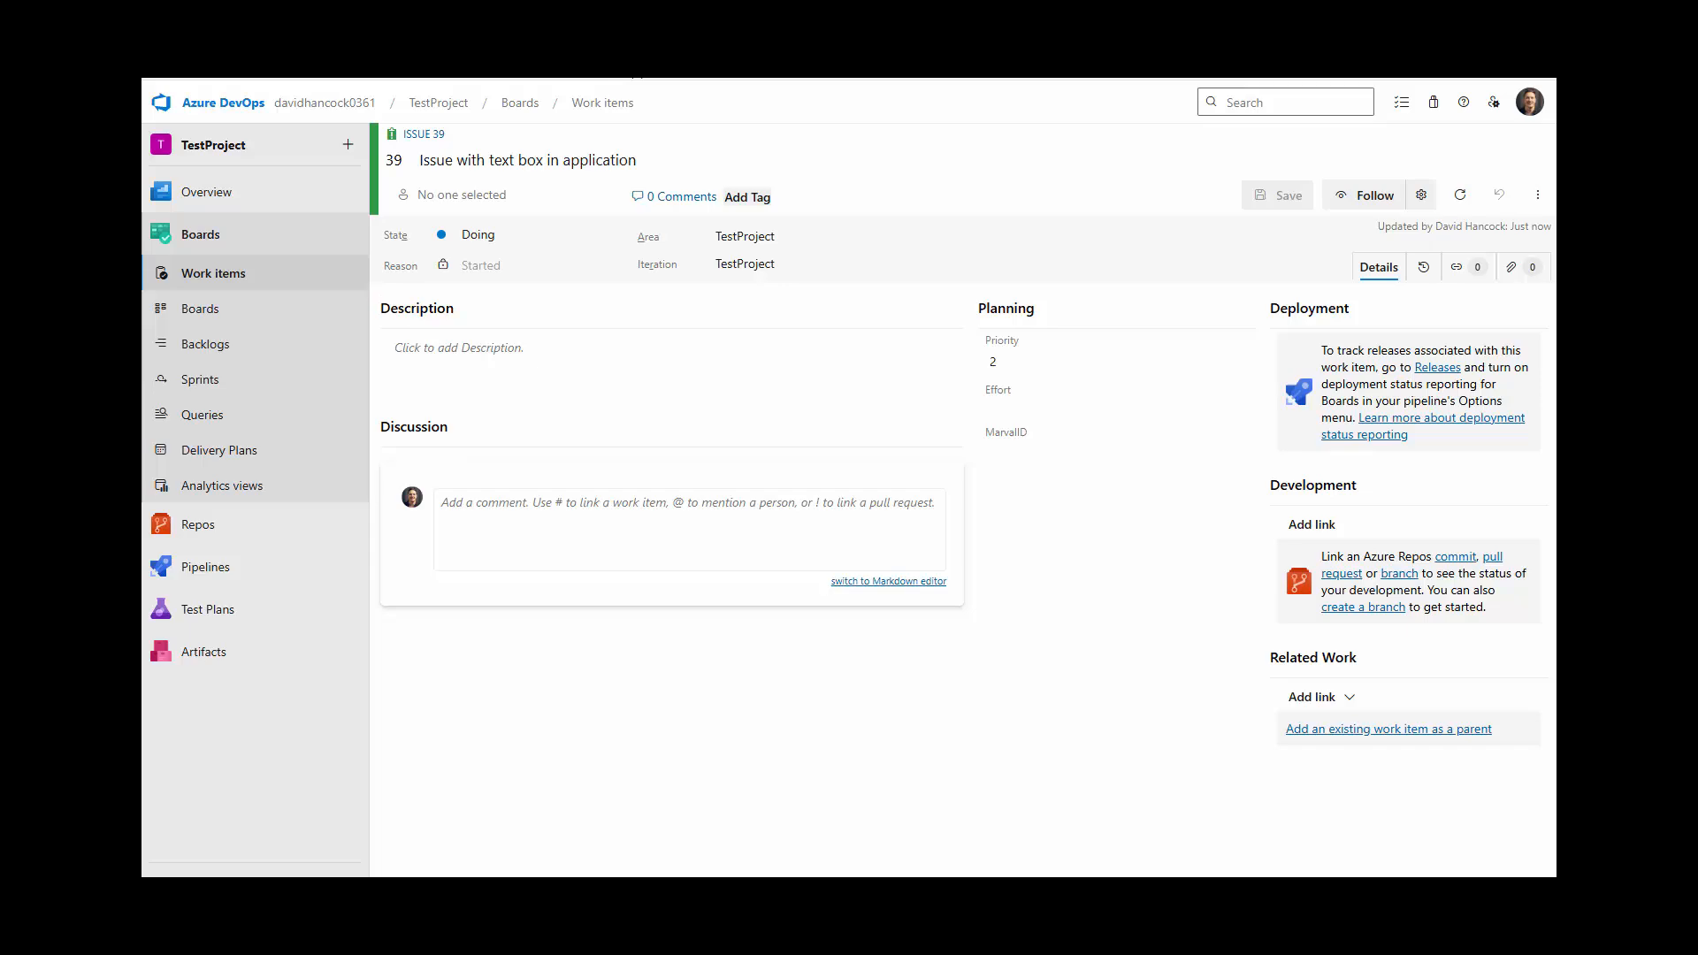
# - Return to the BUG request in MSM and review its task workflow and notes for the synchronised status change
pyautogui.click(630, 71)
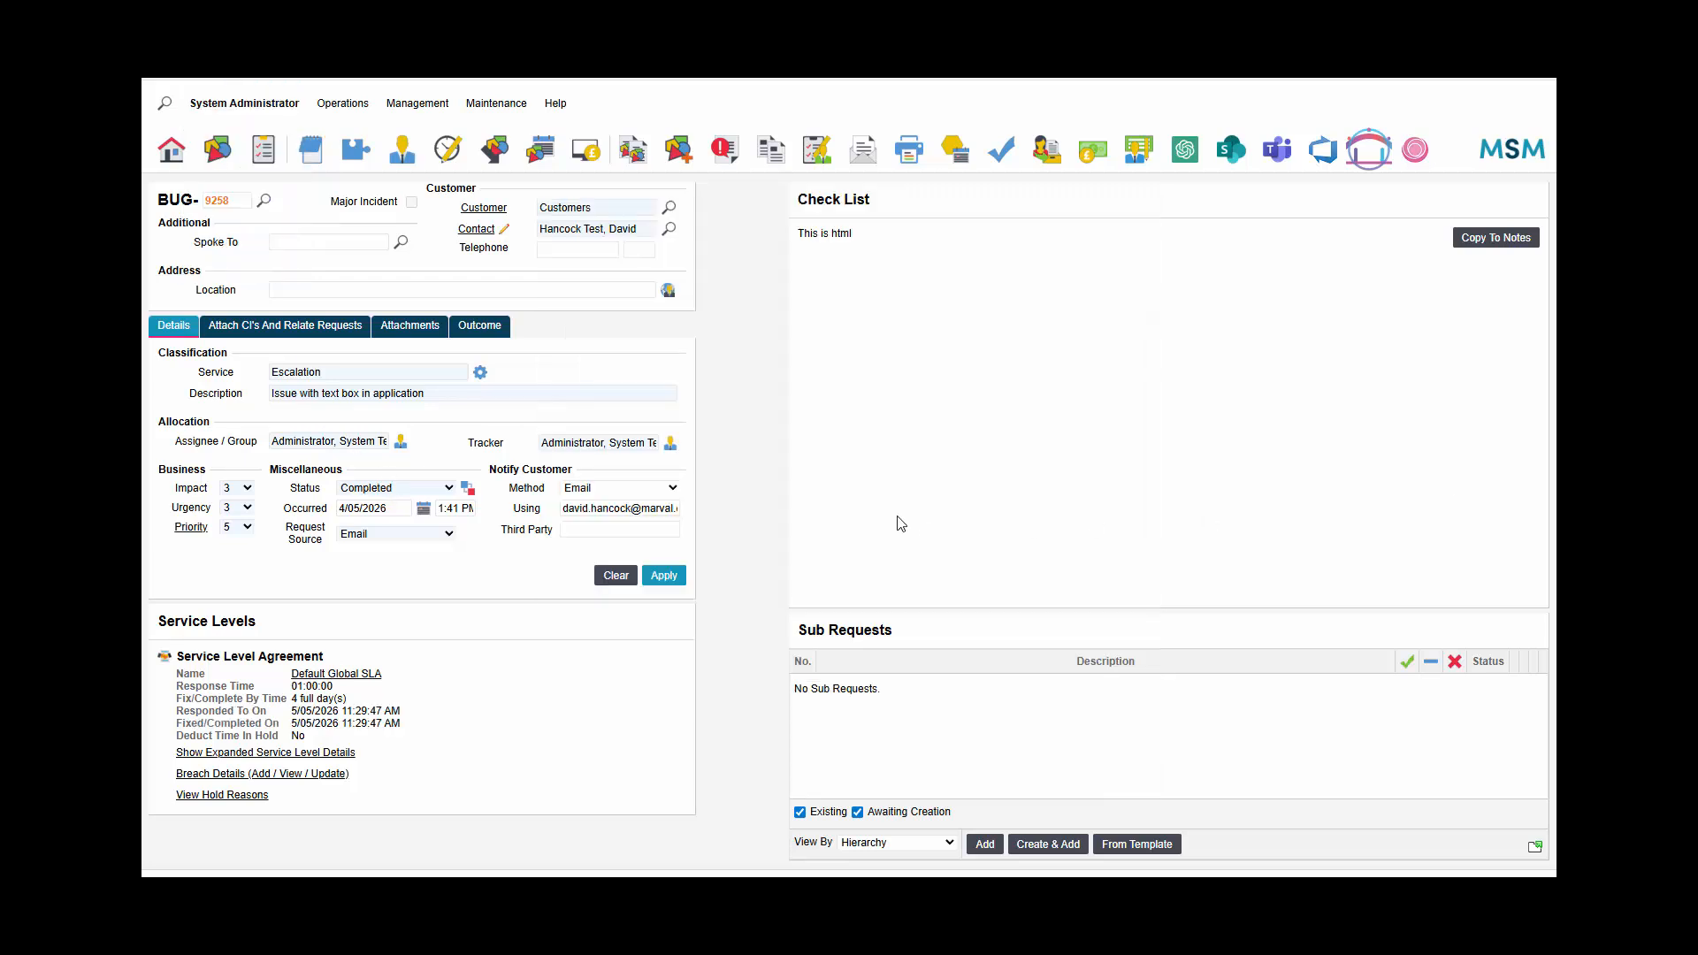
pyautogui.click(467, 488)
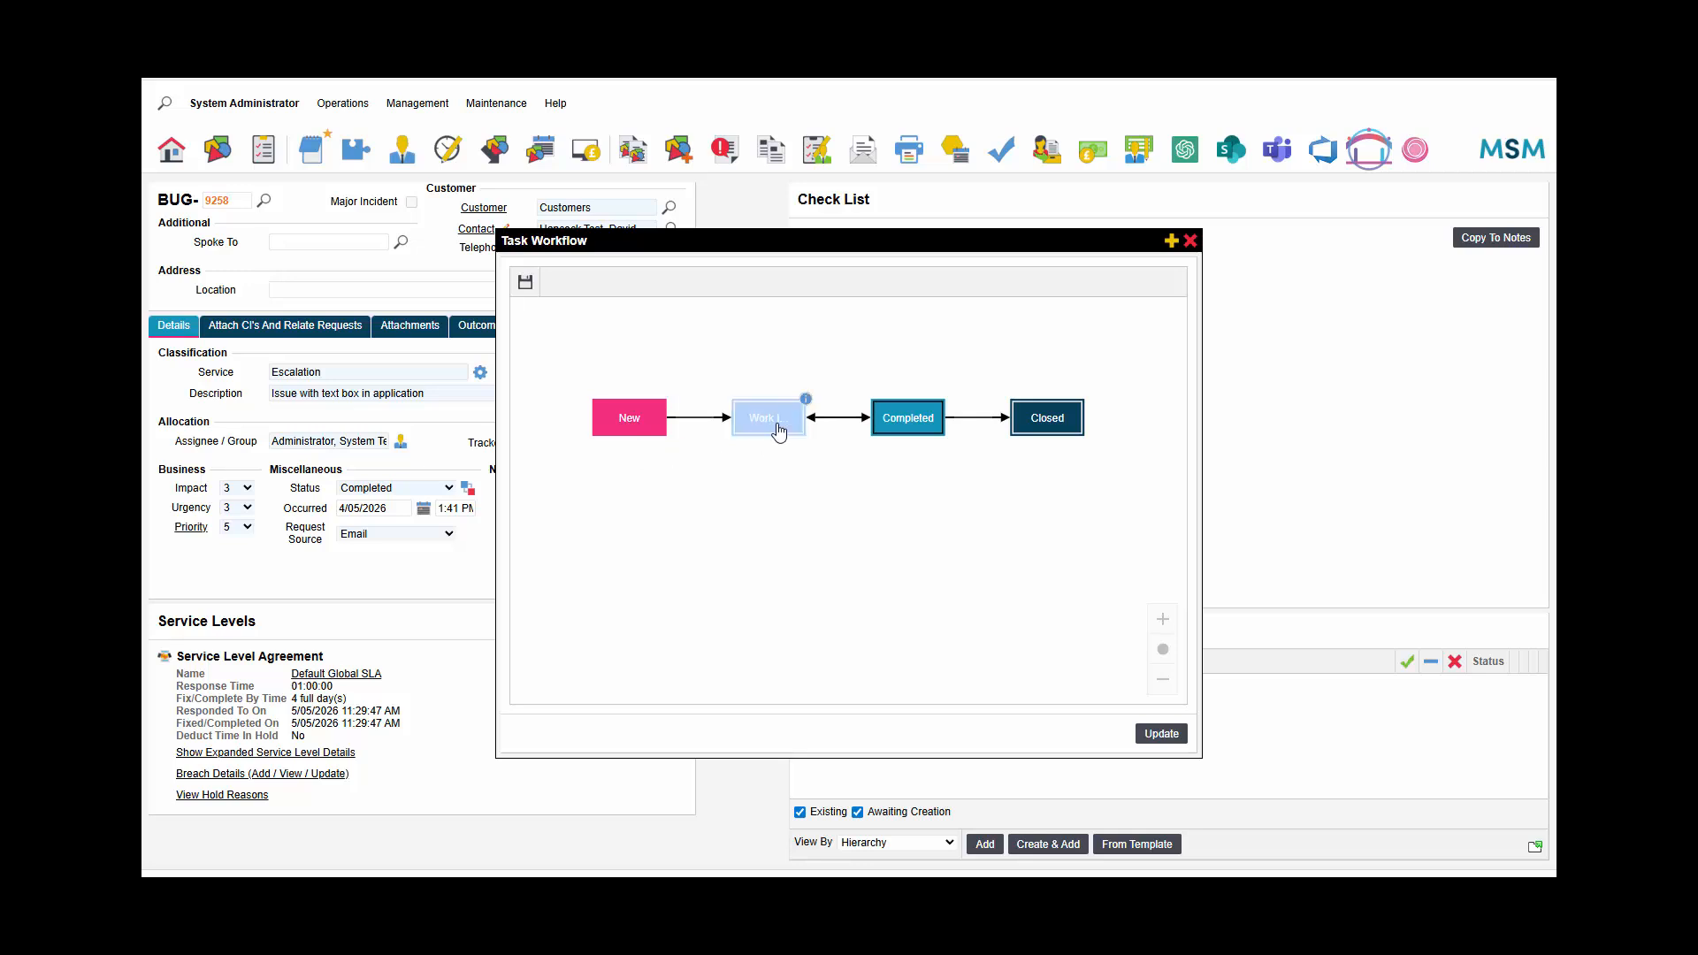
pyautogui.click(1191, 240)
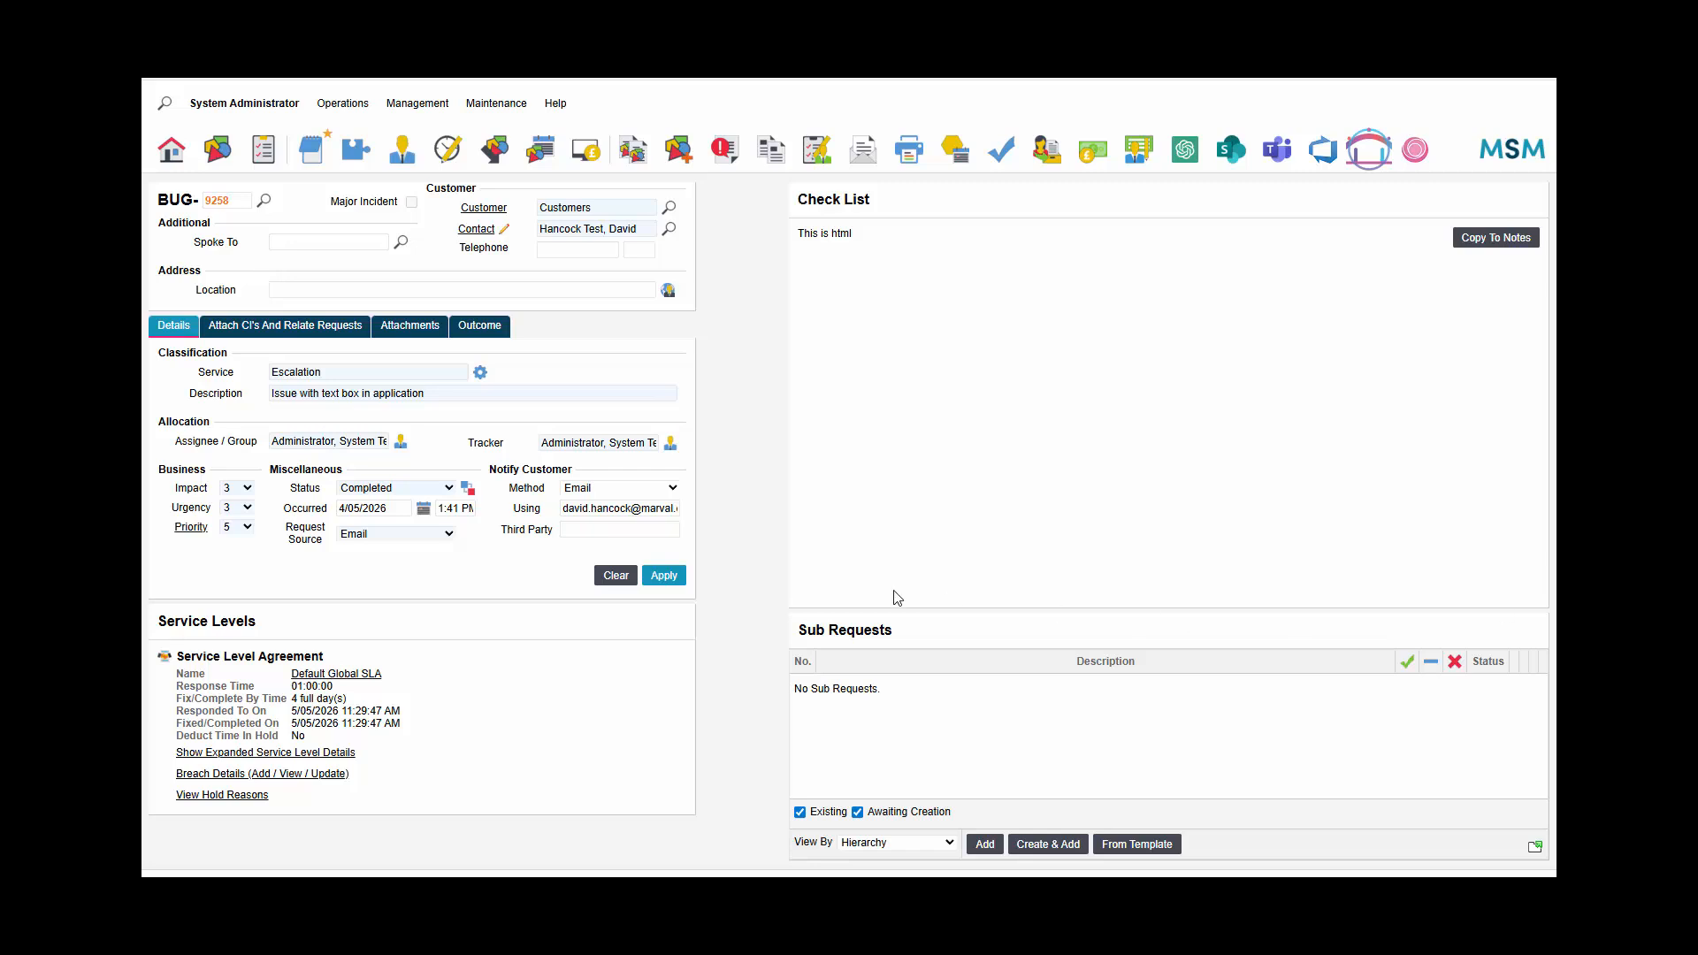
pyautogui.click(311, 156)
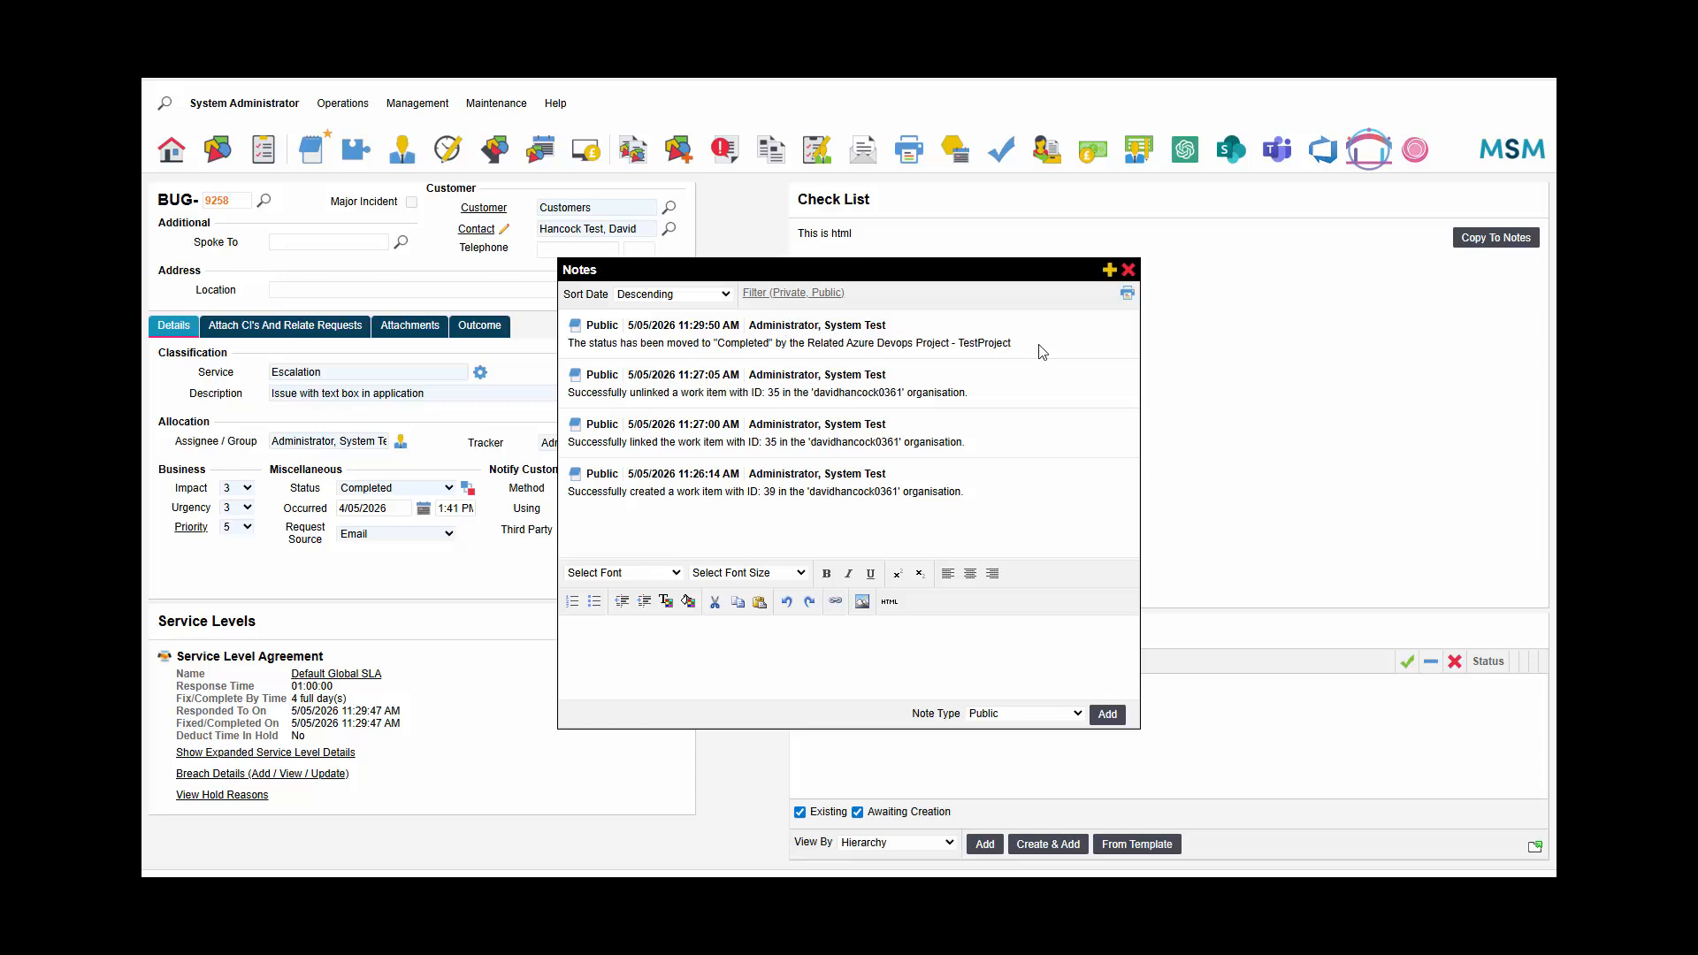
pyautogui.click(1128, 269)
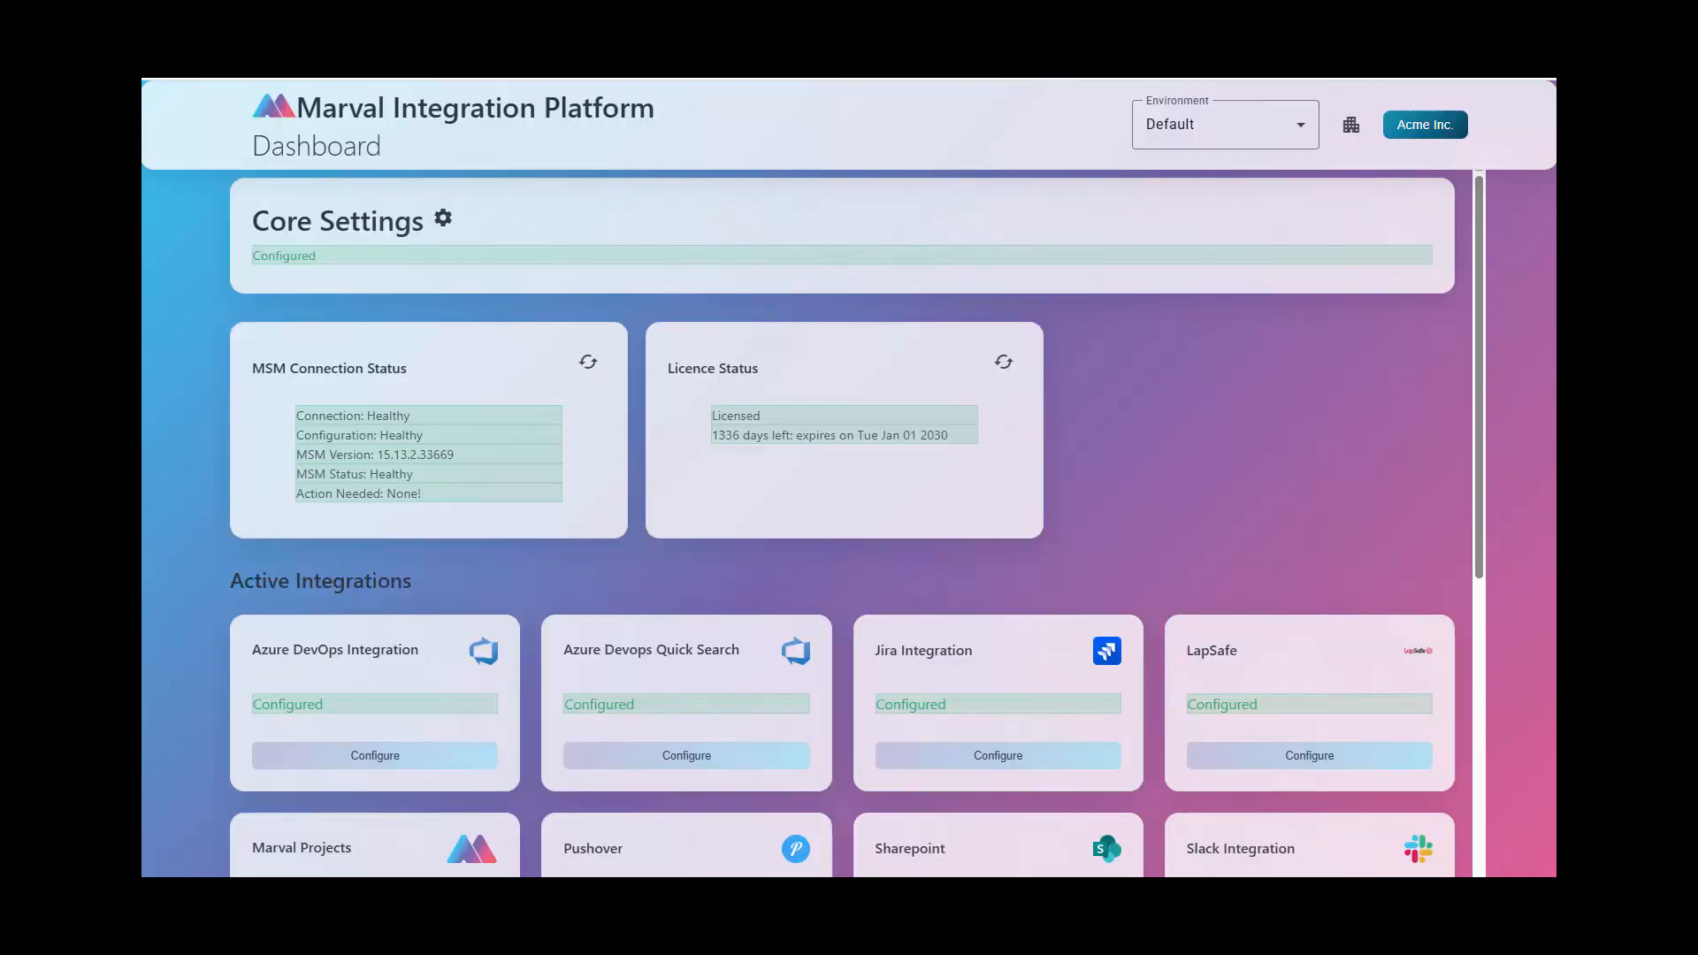
# - Browse the integrations that can be added or removed in the Marval Integration Platform and locate the Azure DevOps Integration
pyautogui.scroll(-3, 1247, 481)
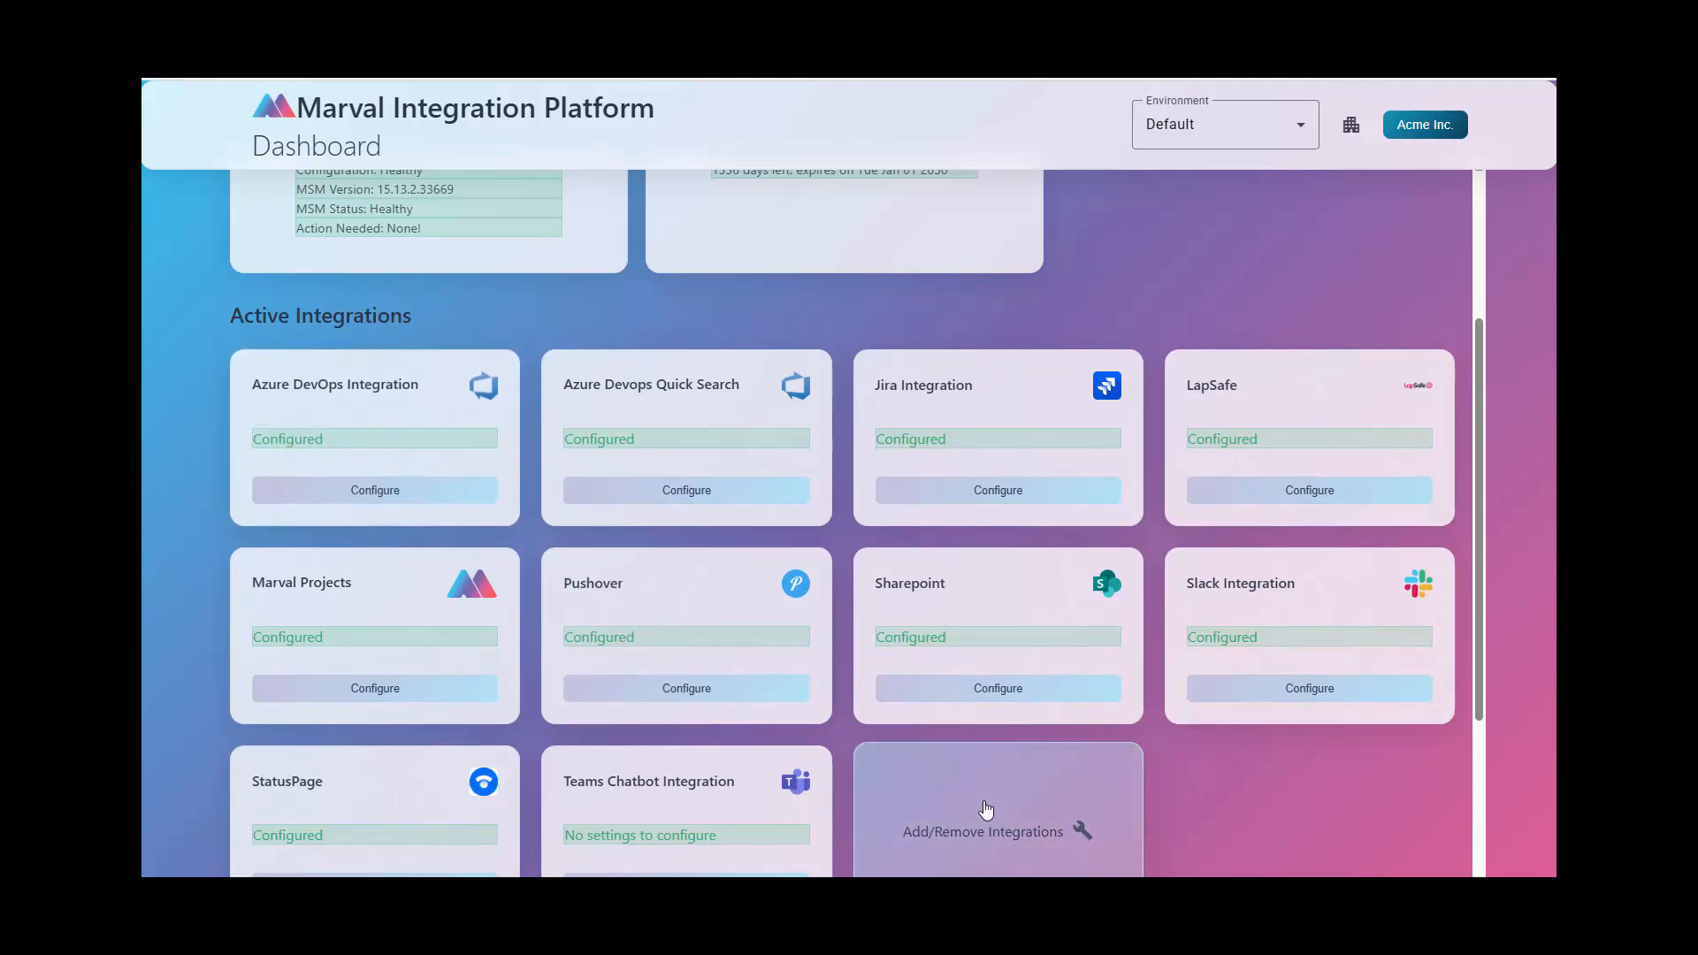
pyautogui.click(986, 809)
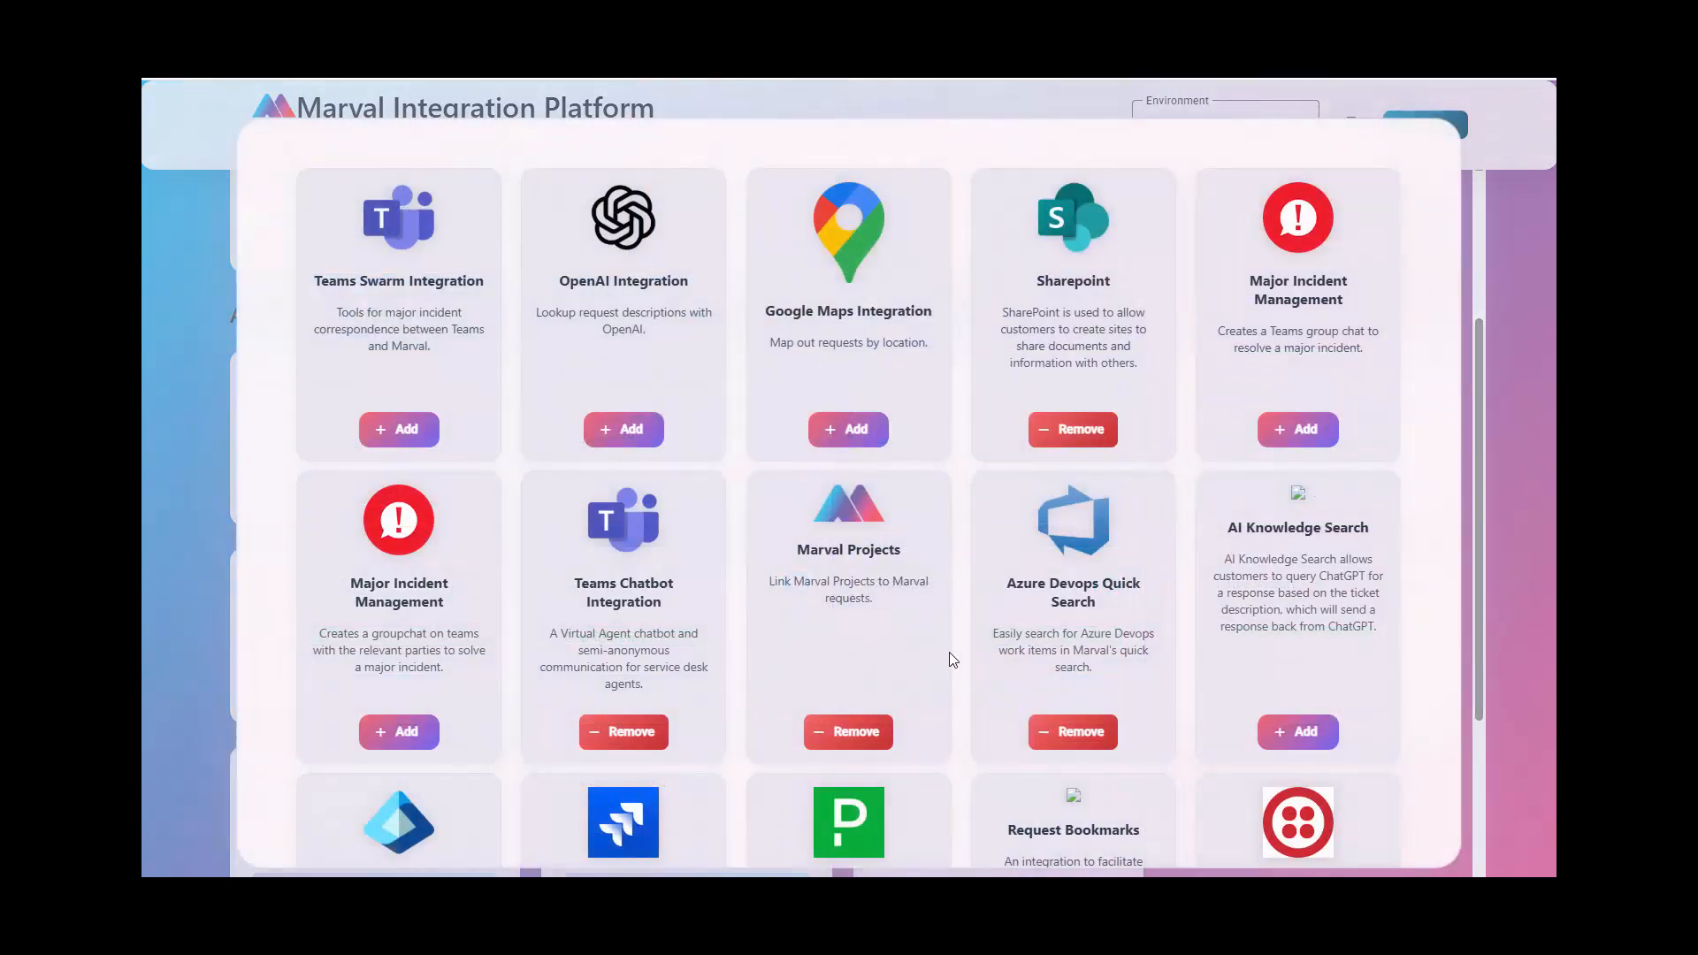
pyautogui.scroll(-2, 964, 622)
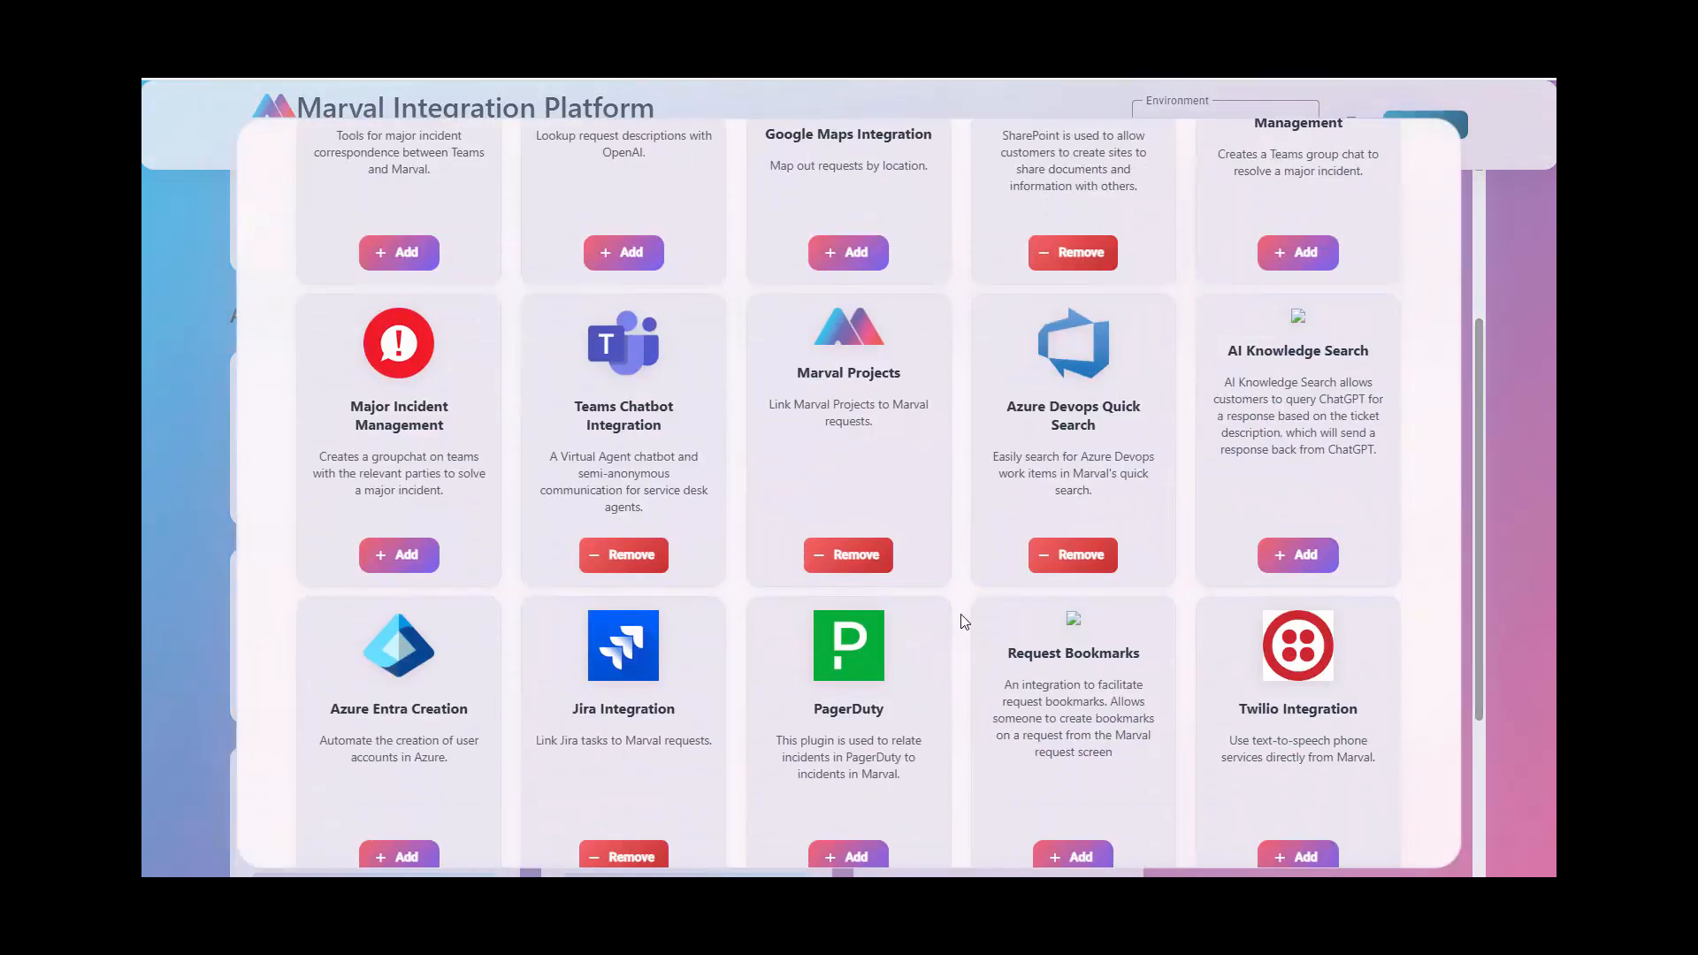
pyautogui.scroll(2, 964, 622)
pyautogui.scroll(-8, 964, 622)
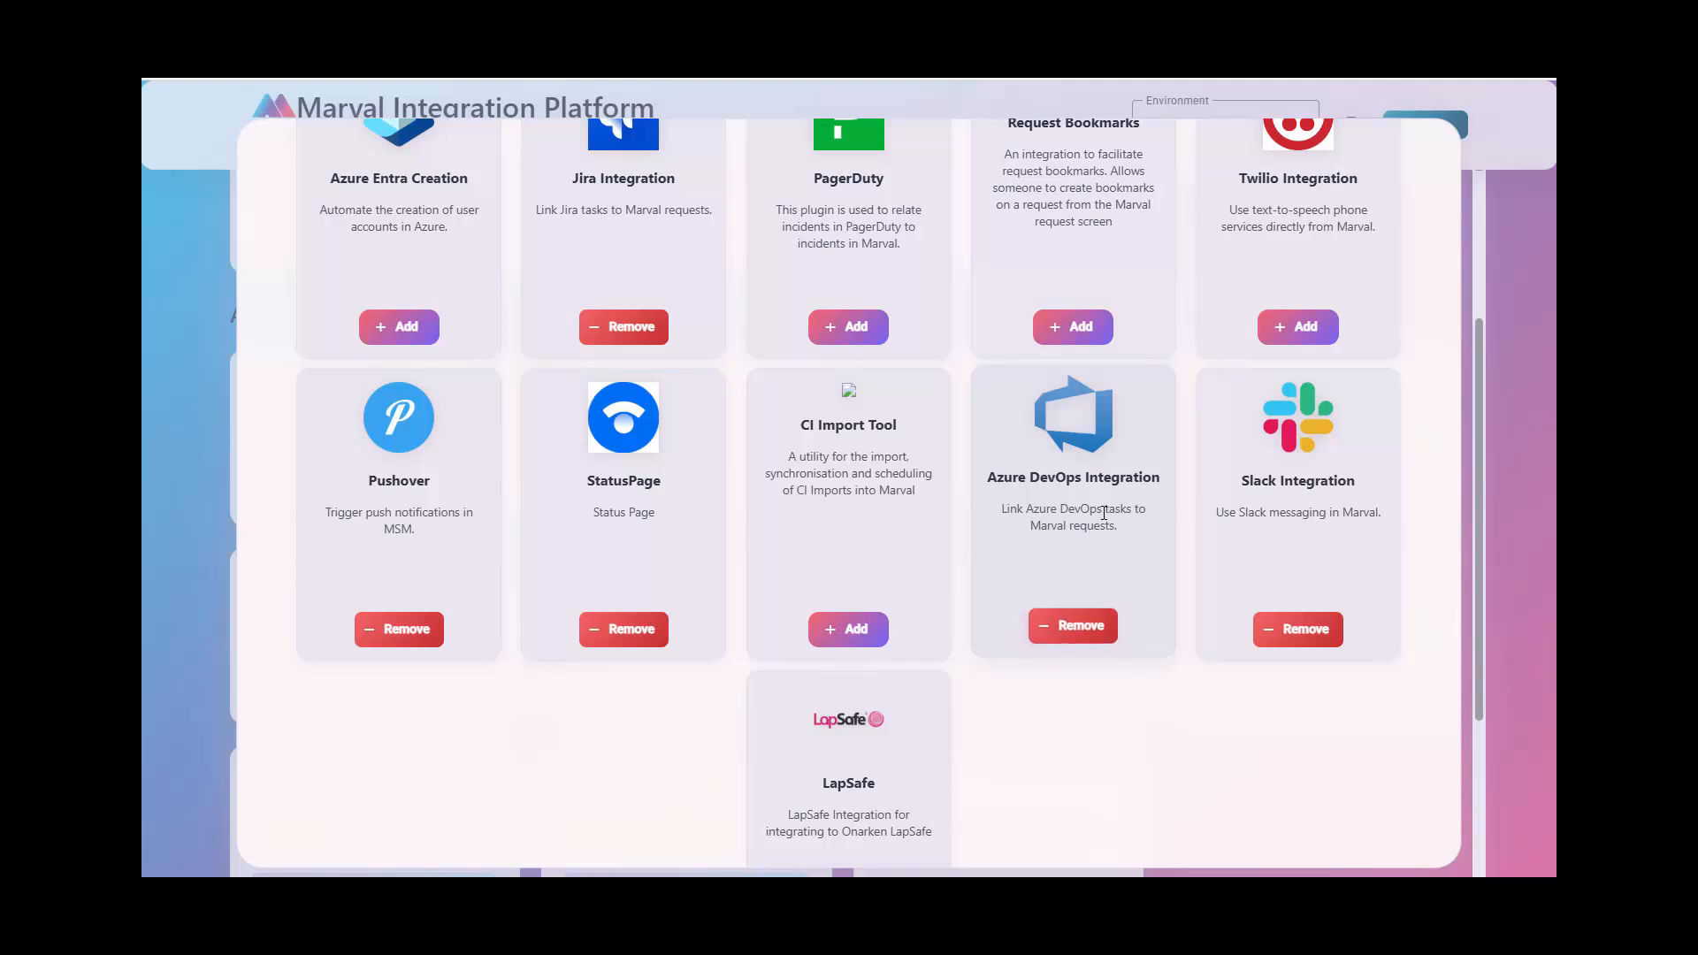
pyautogui.click(1473, 355)
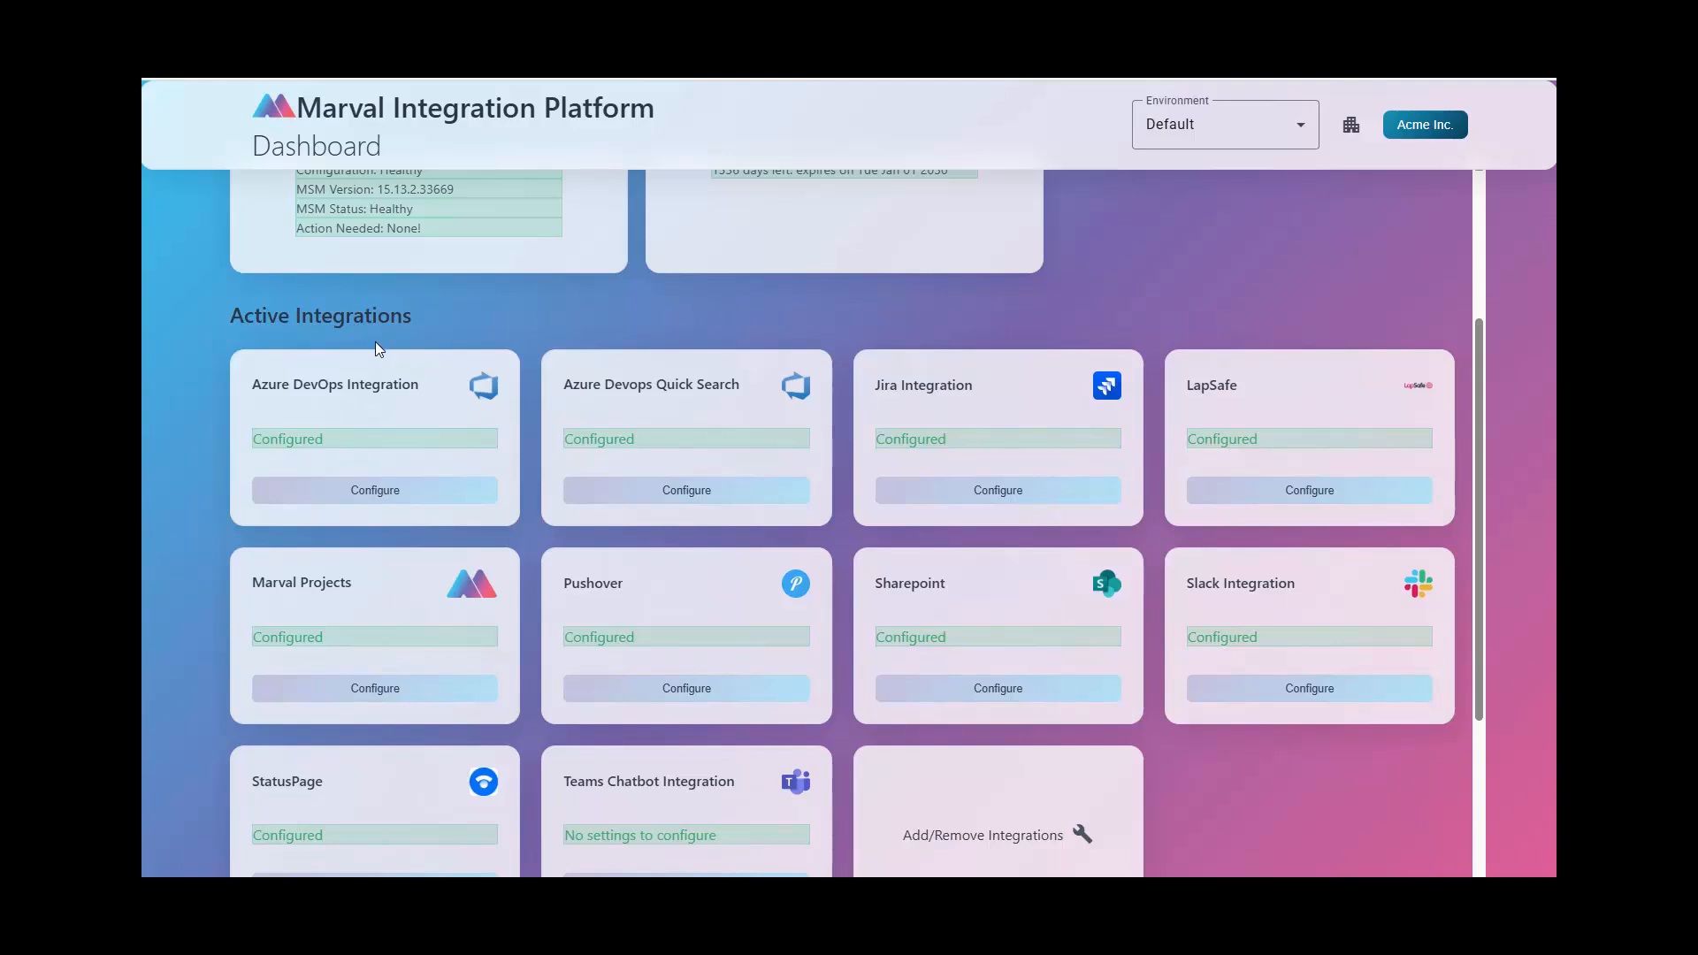
pyautogui.click(372, 414)
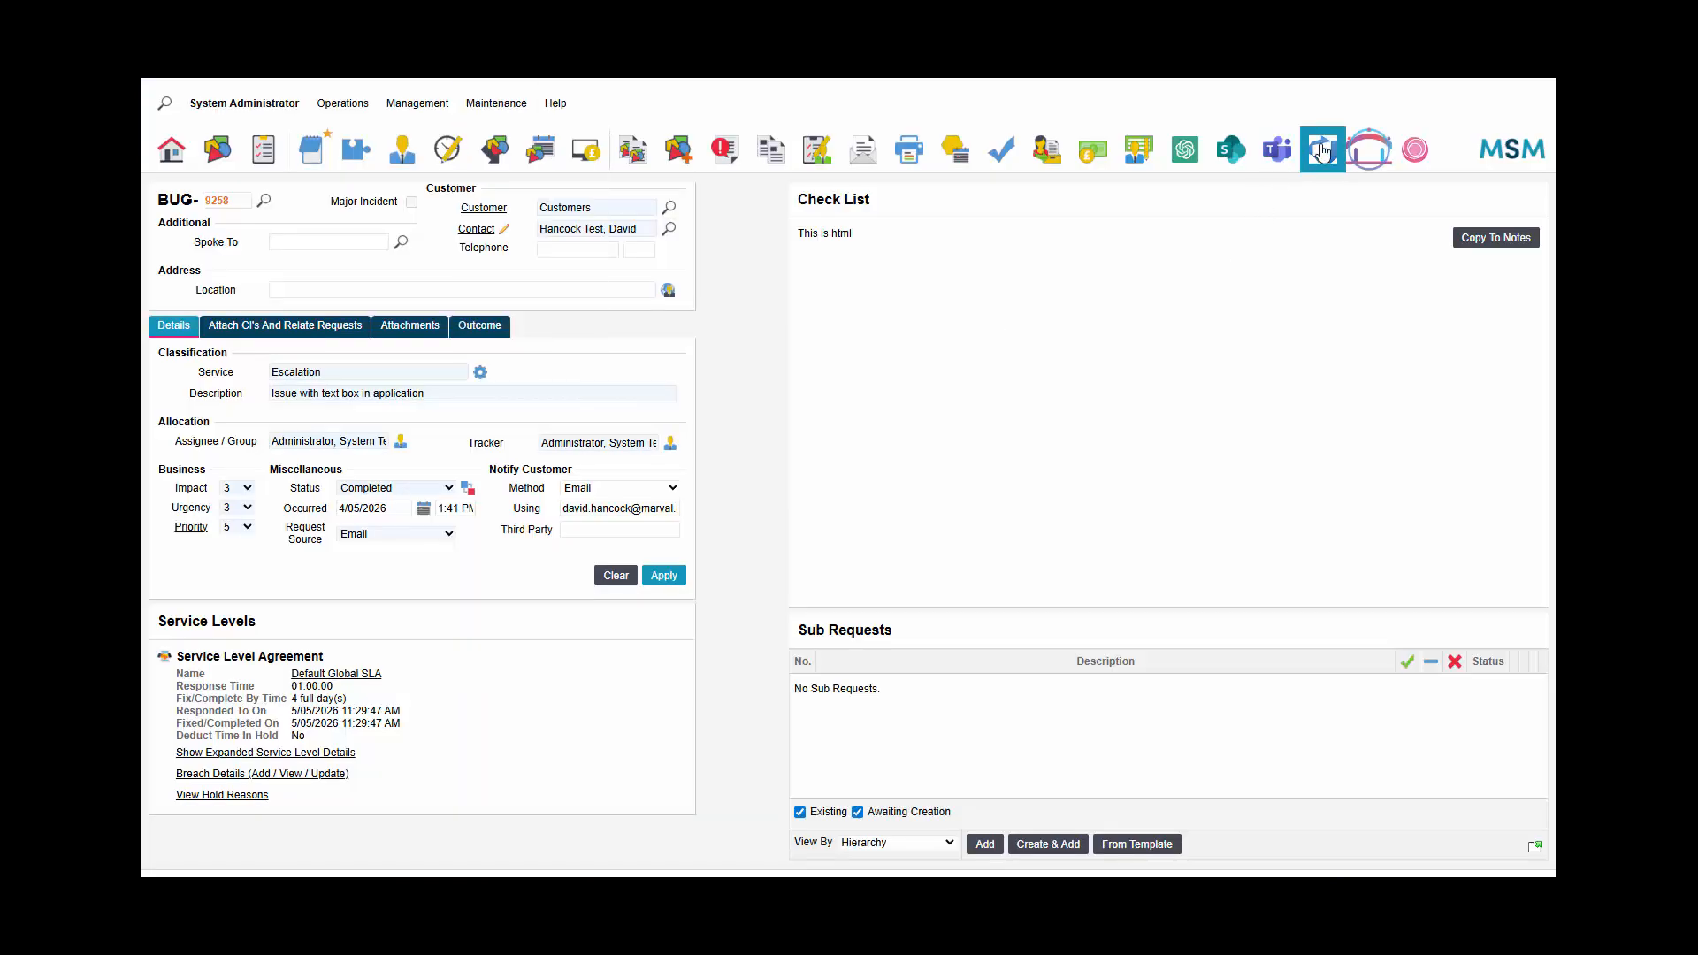
# - Set linked work item 39 to To Do from the MSM request's Azure DevOps integration and check its state in Azure DevOps
pyautogui.click(1323, 152)
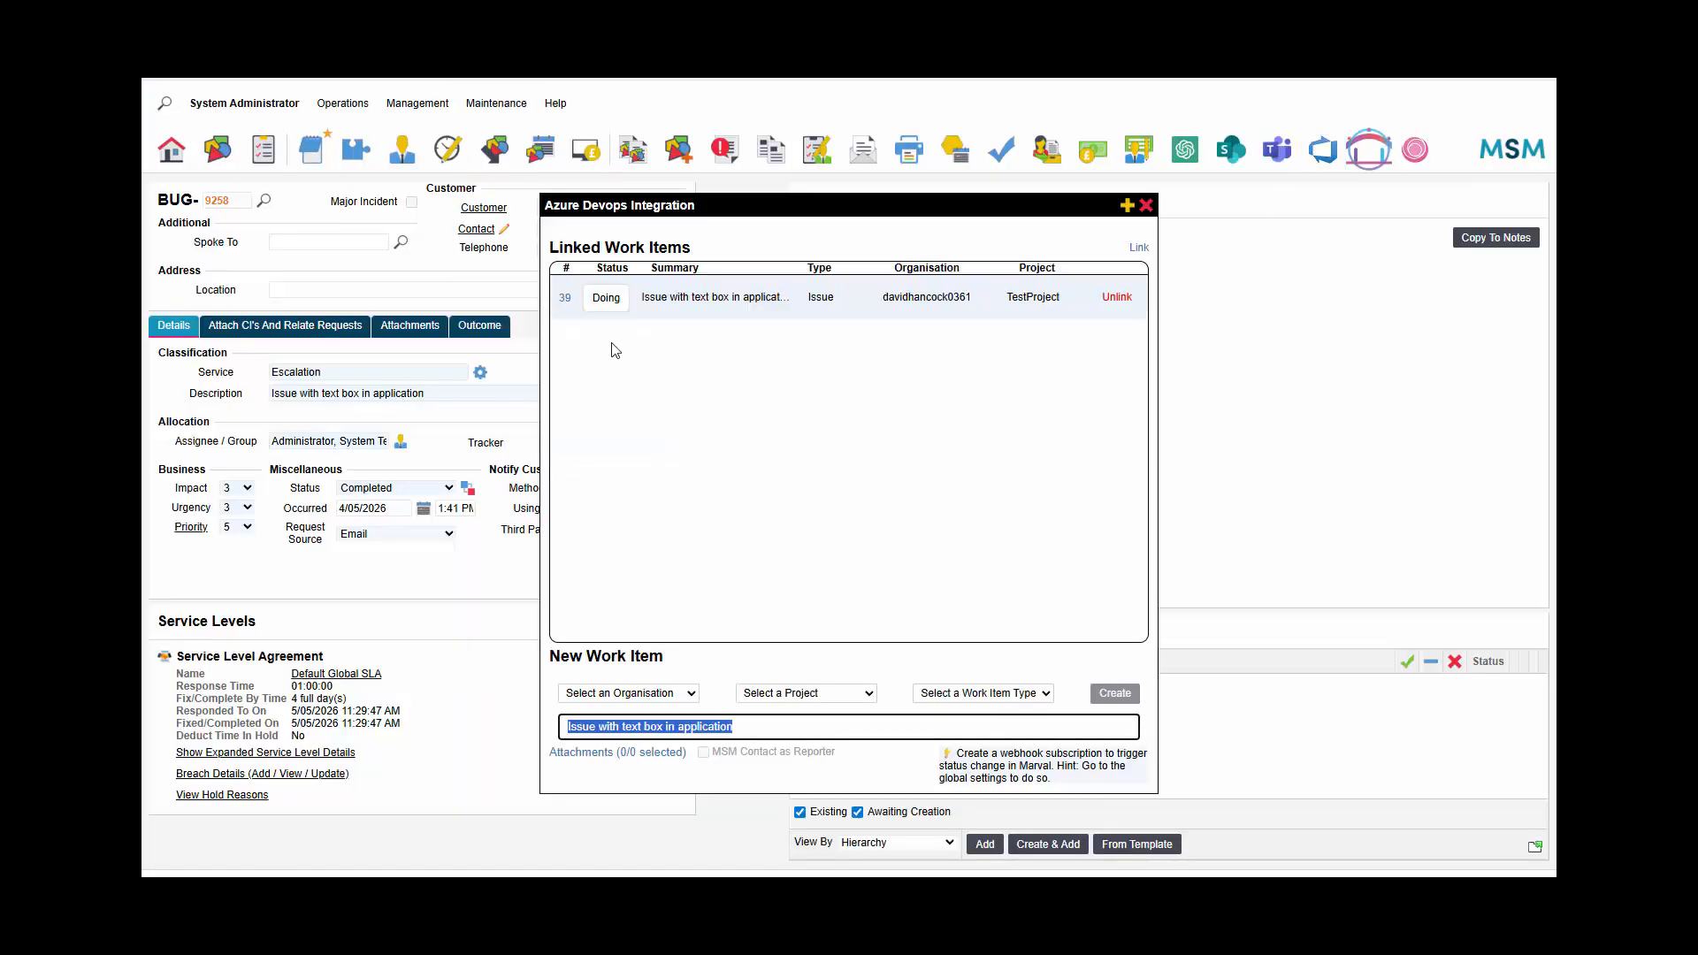
pyautogui.click(605, 297)
pyautogui.click(608, 298)
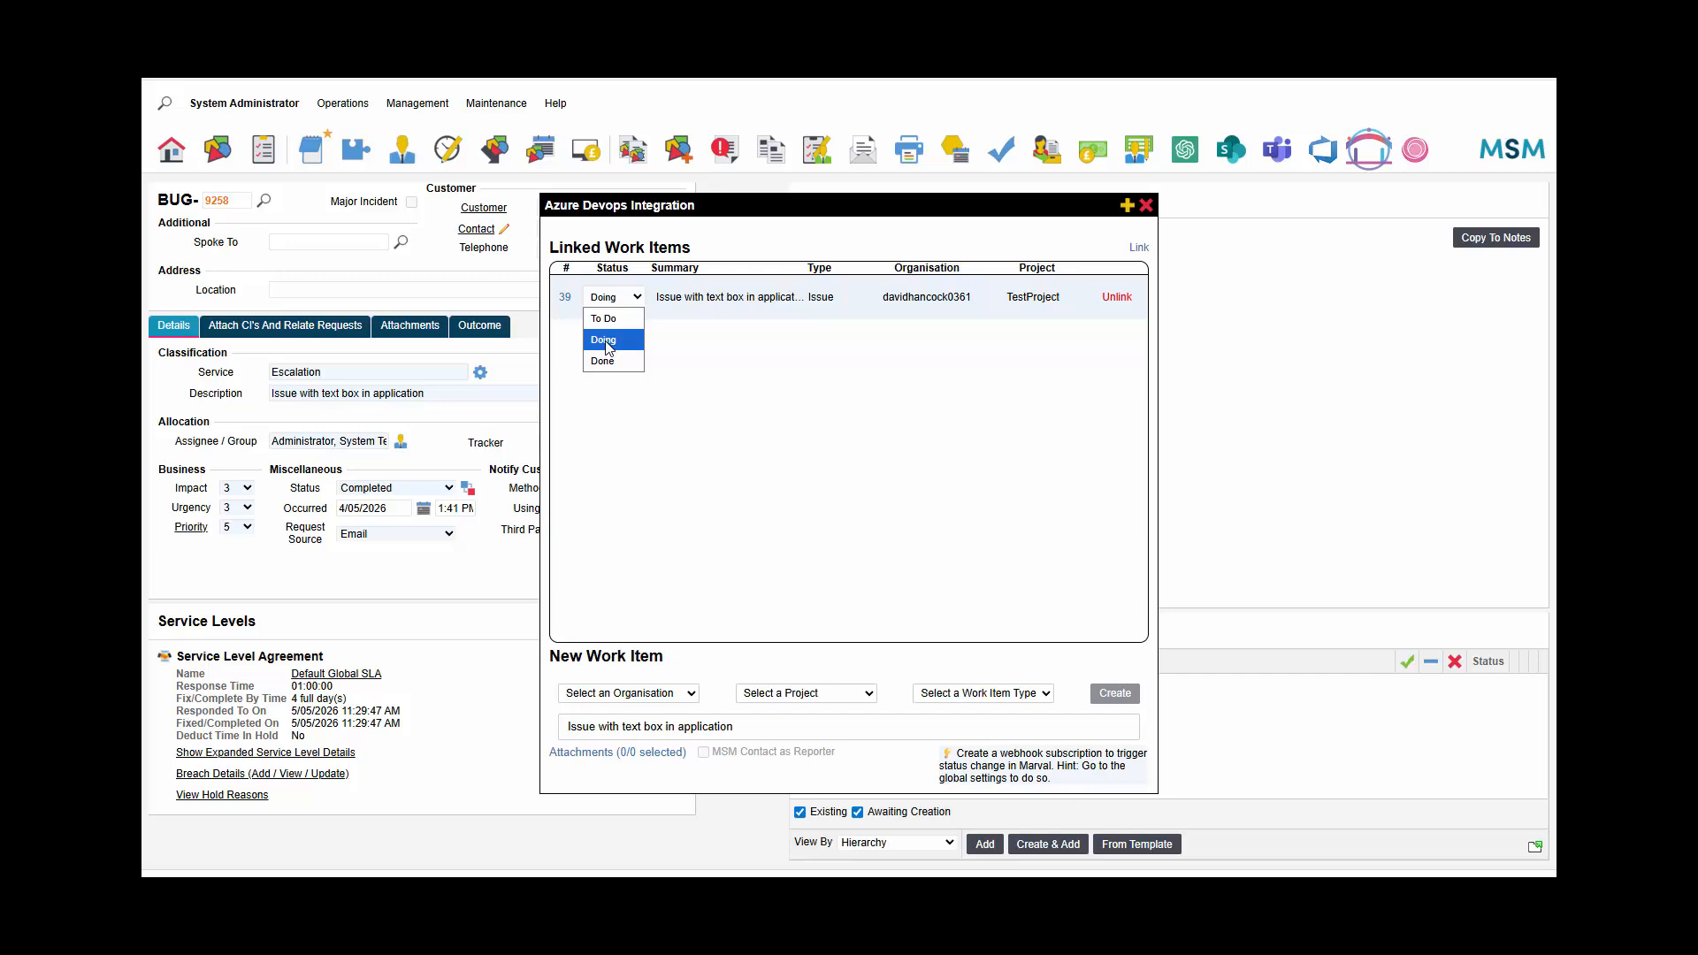
pyautogui.click(607, 345)
pyautogui.click(612, 300)
pyautogui.click(610, 318)
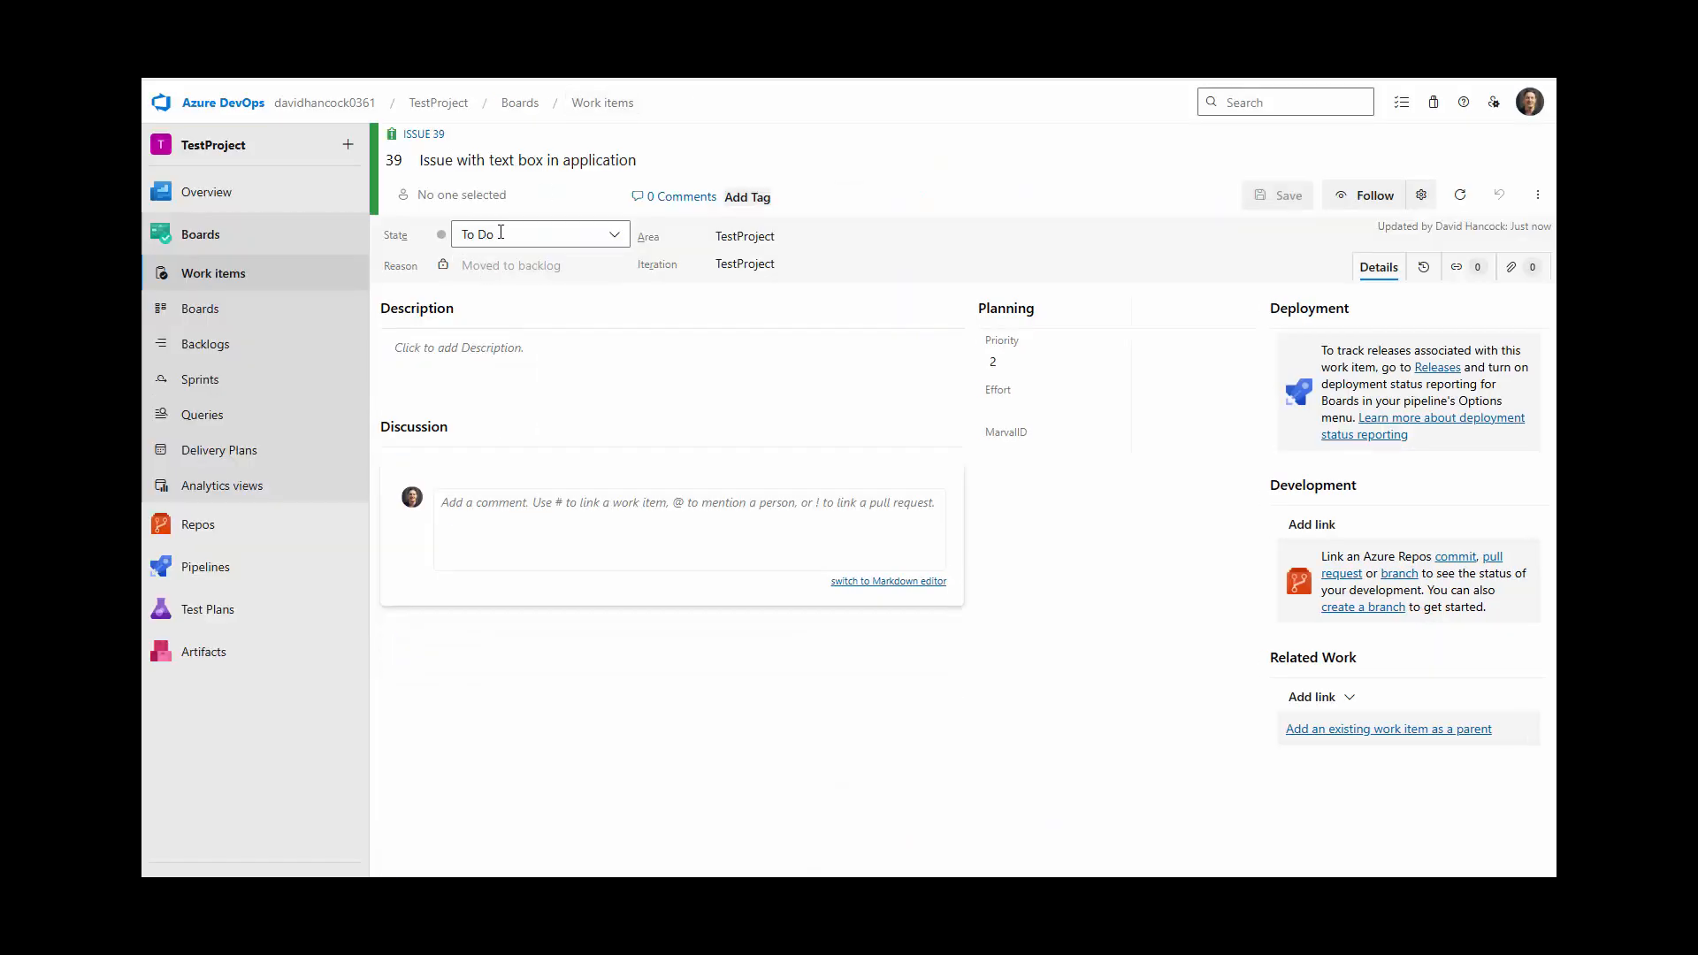
pyautogui.click(501, 232)
pyautogui.click(895, 188)
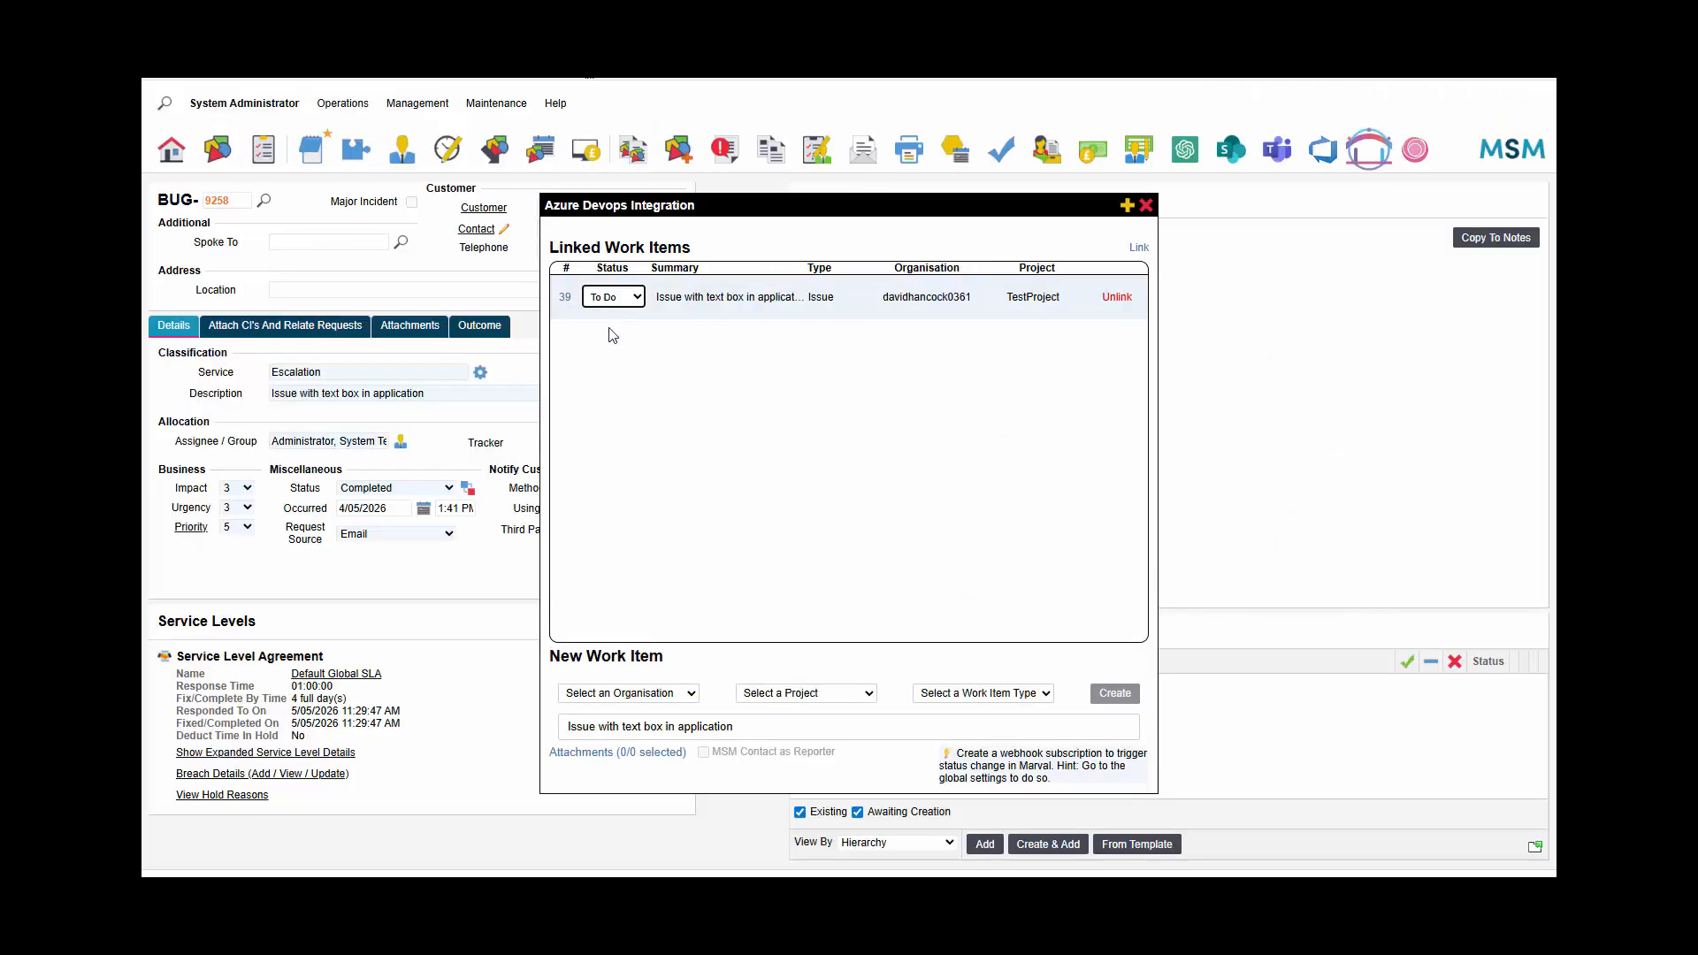
# - Set linked work item 39 to Doing from the MSM request and check its state in Azure DevOps
pyautogui.click(613, 297)
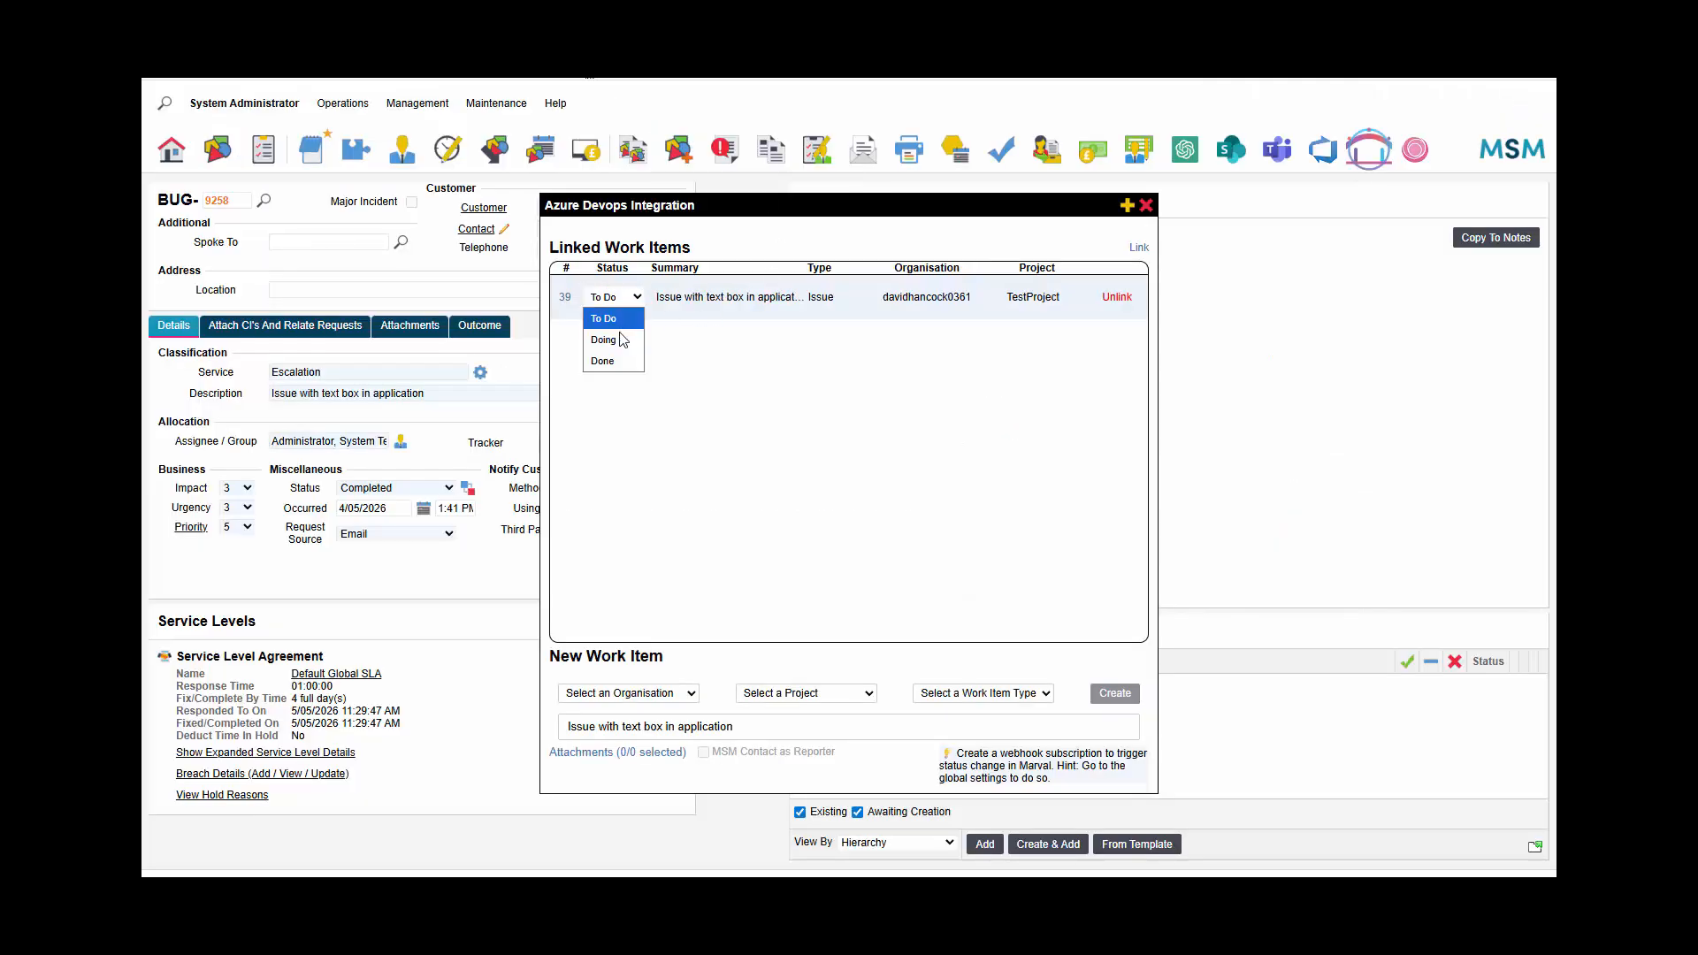
pyautogui.click(621, 339)
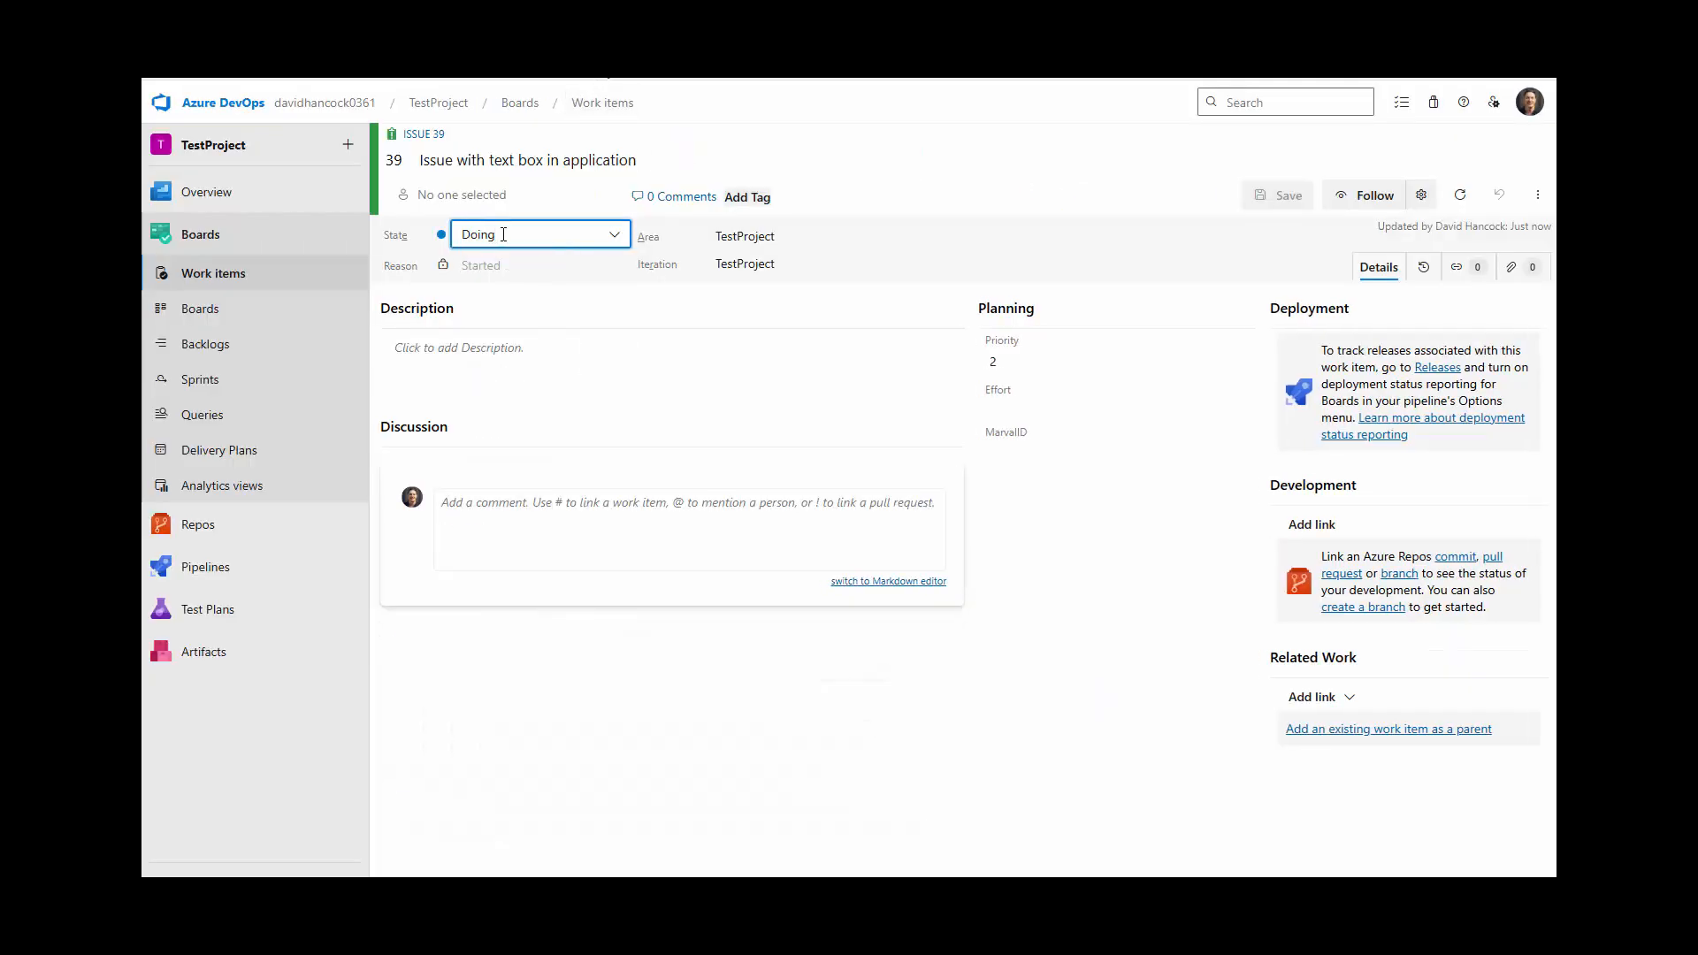
pyautogui.click(880, 155)
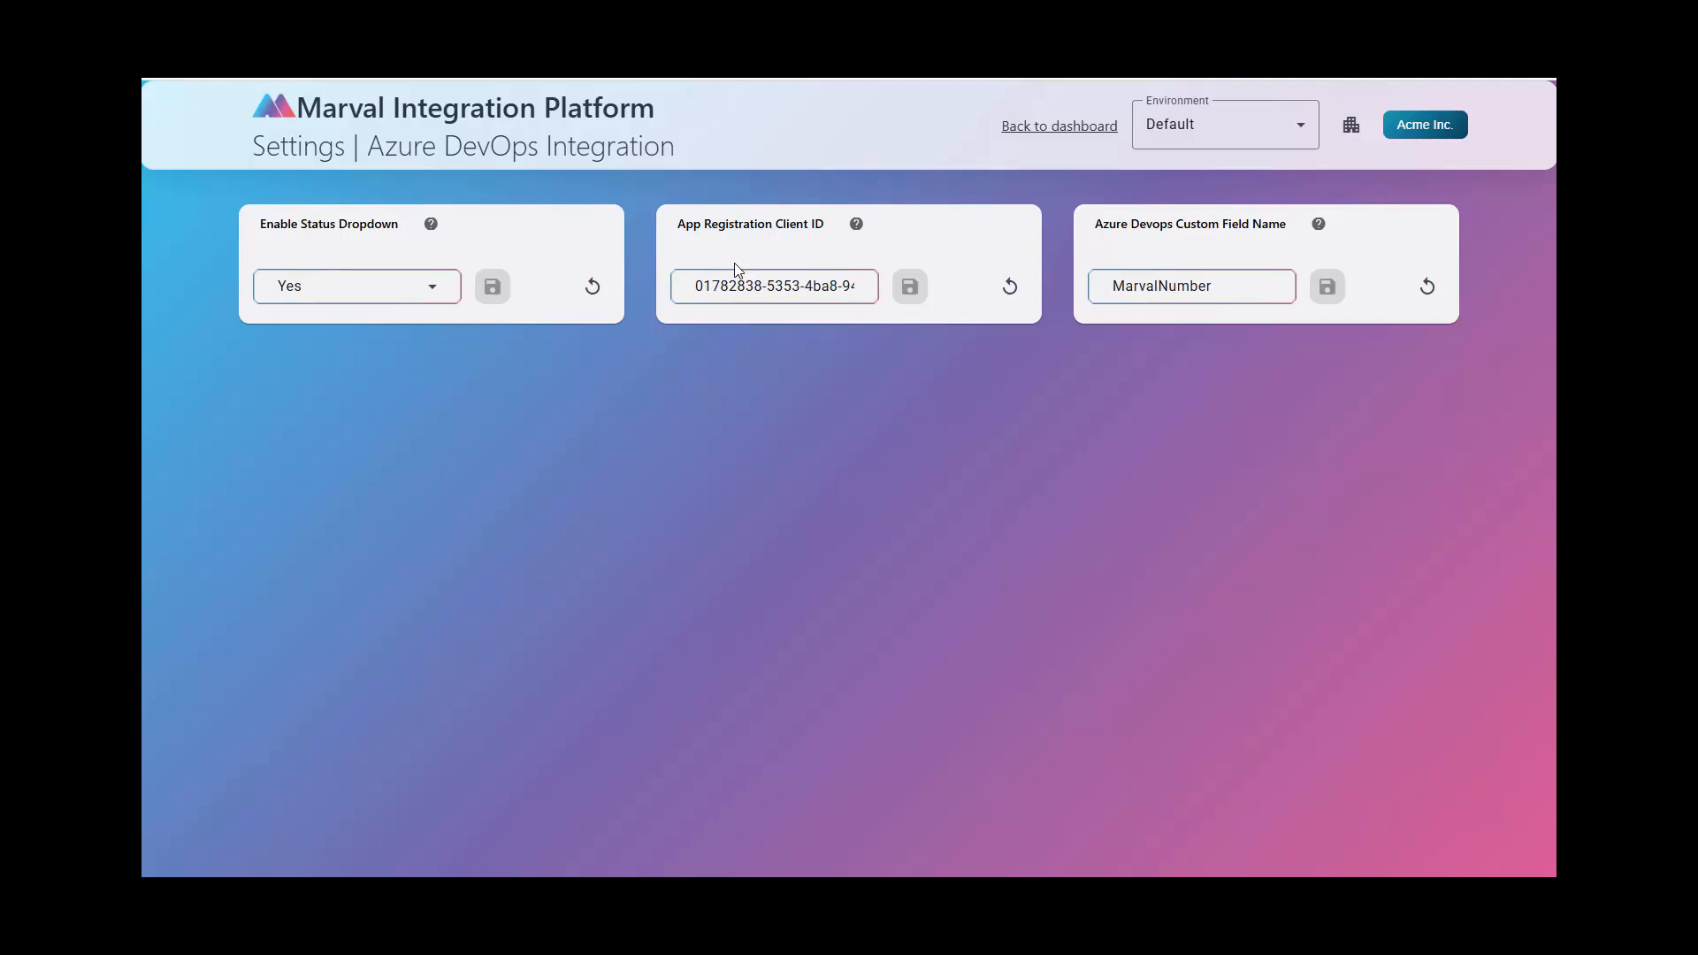
# - Copy the App Registration Client ID from the integration settings and use it to find and open the app registration in Microsoft Azure
pyautogui.click(751, 286)
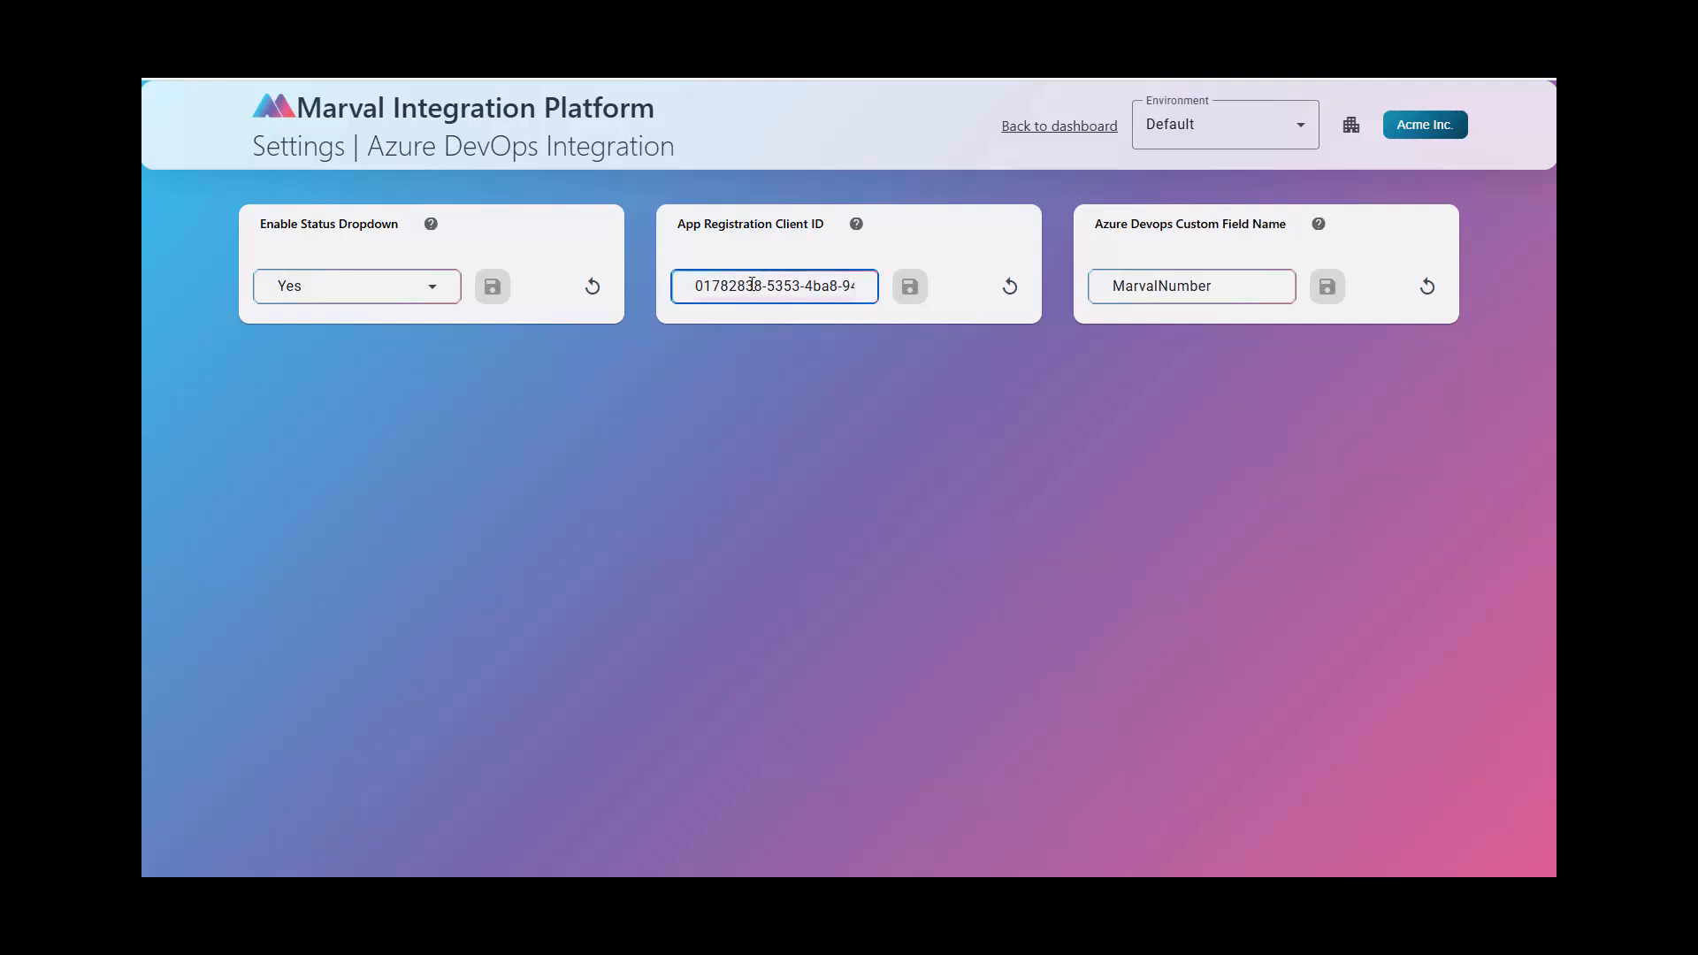
pyautogui.hotkey('ctrl', 'a')
pyautogui.click(787, 372)
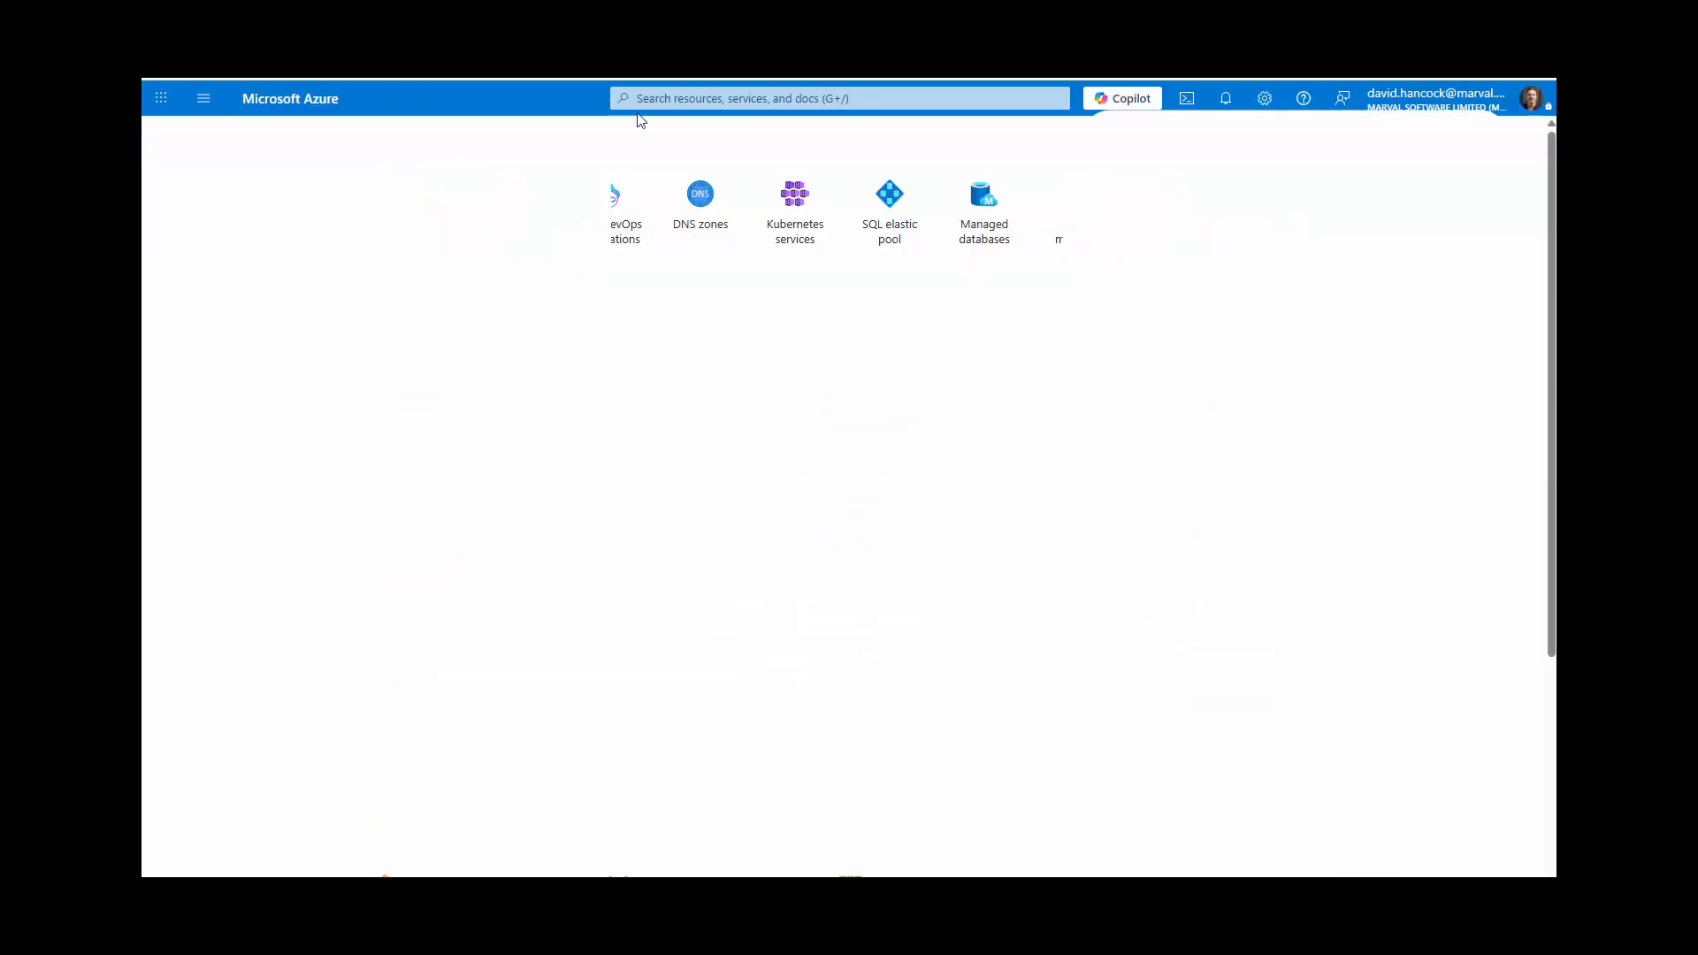
pyautogui.click(694, 98)
pyautogui.hotkey('ctrl', 'v')
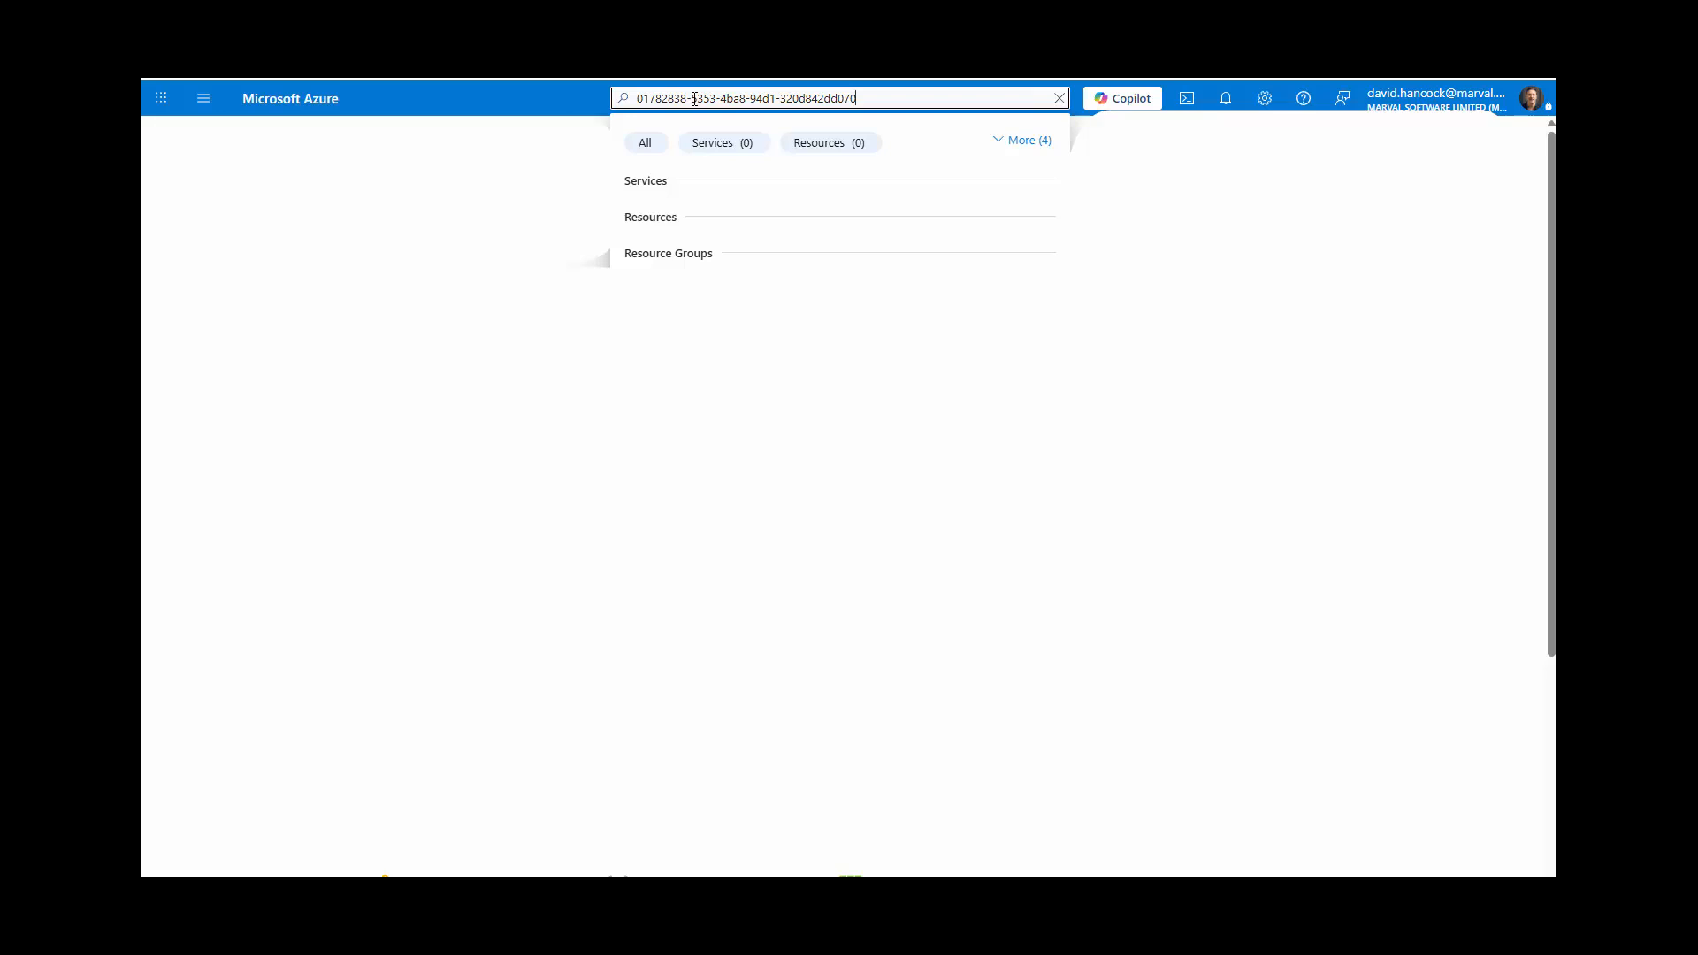
pyautogui.click(706, 219)
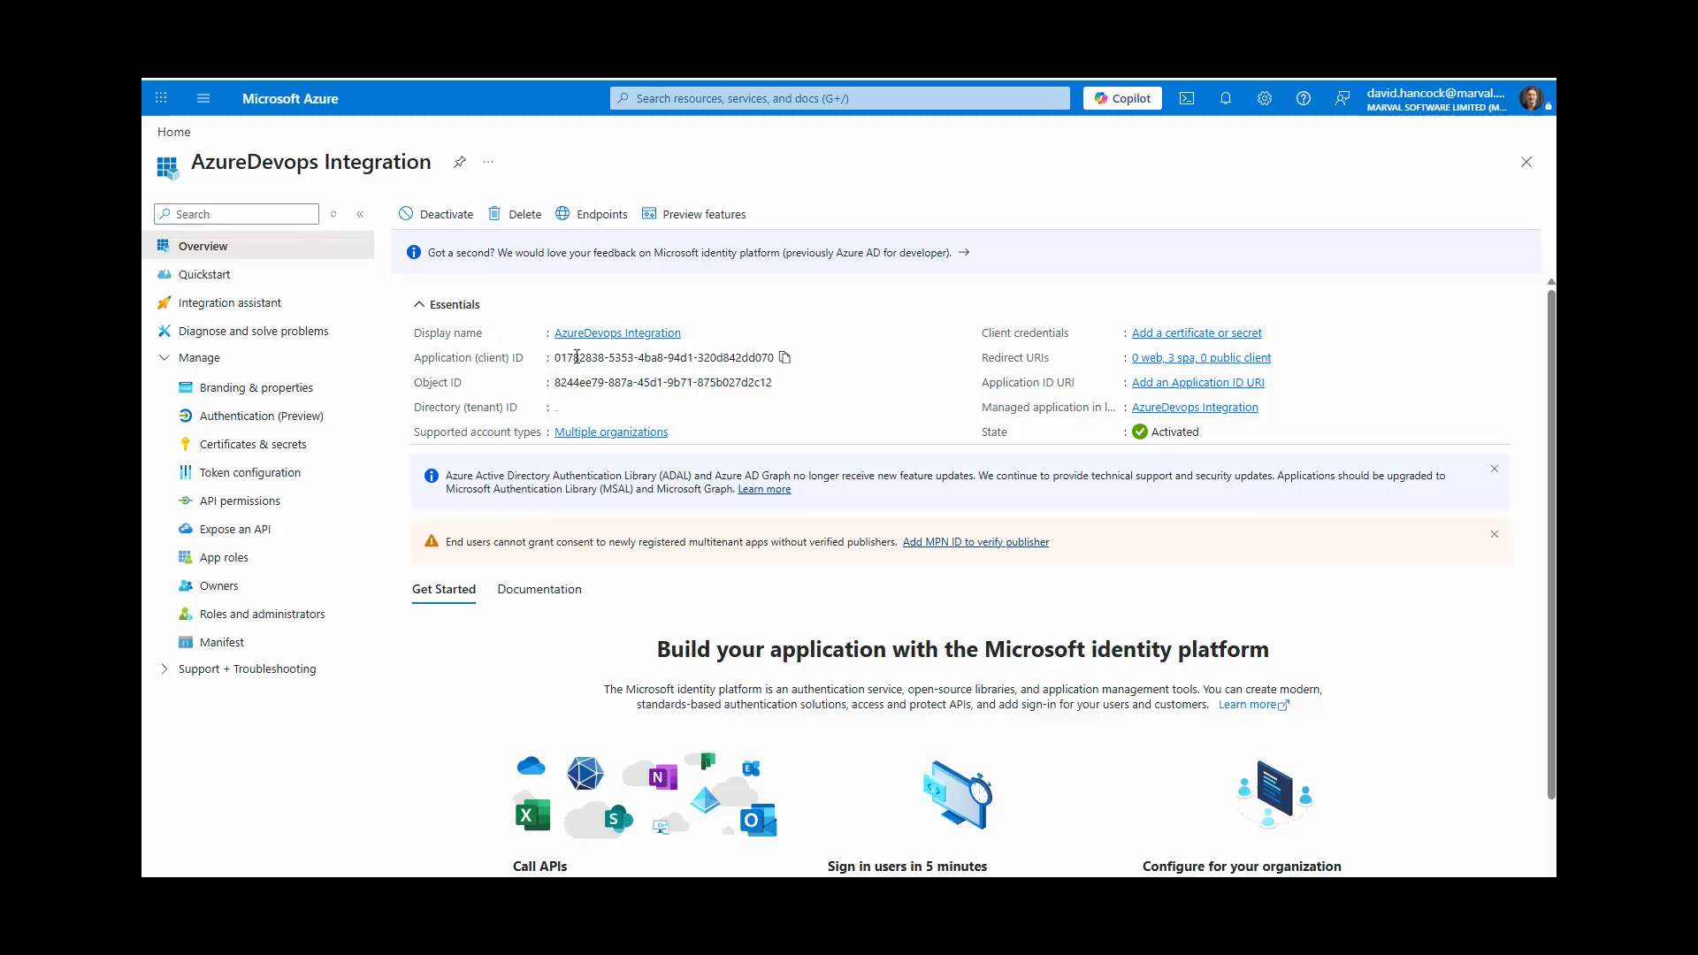
# - Examine the AzureDevops Integration app registration's application ID, branding properties and authentication redirect URIs
pyautogui.moveTo(577, 357); pyautogui.dragTo(776, 358)
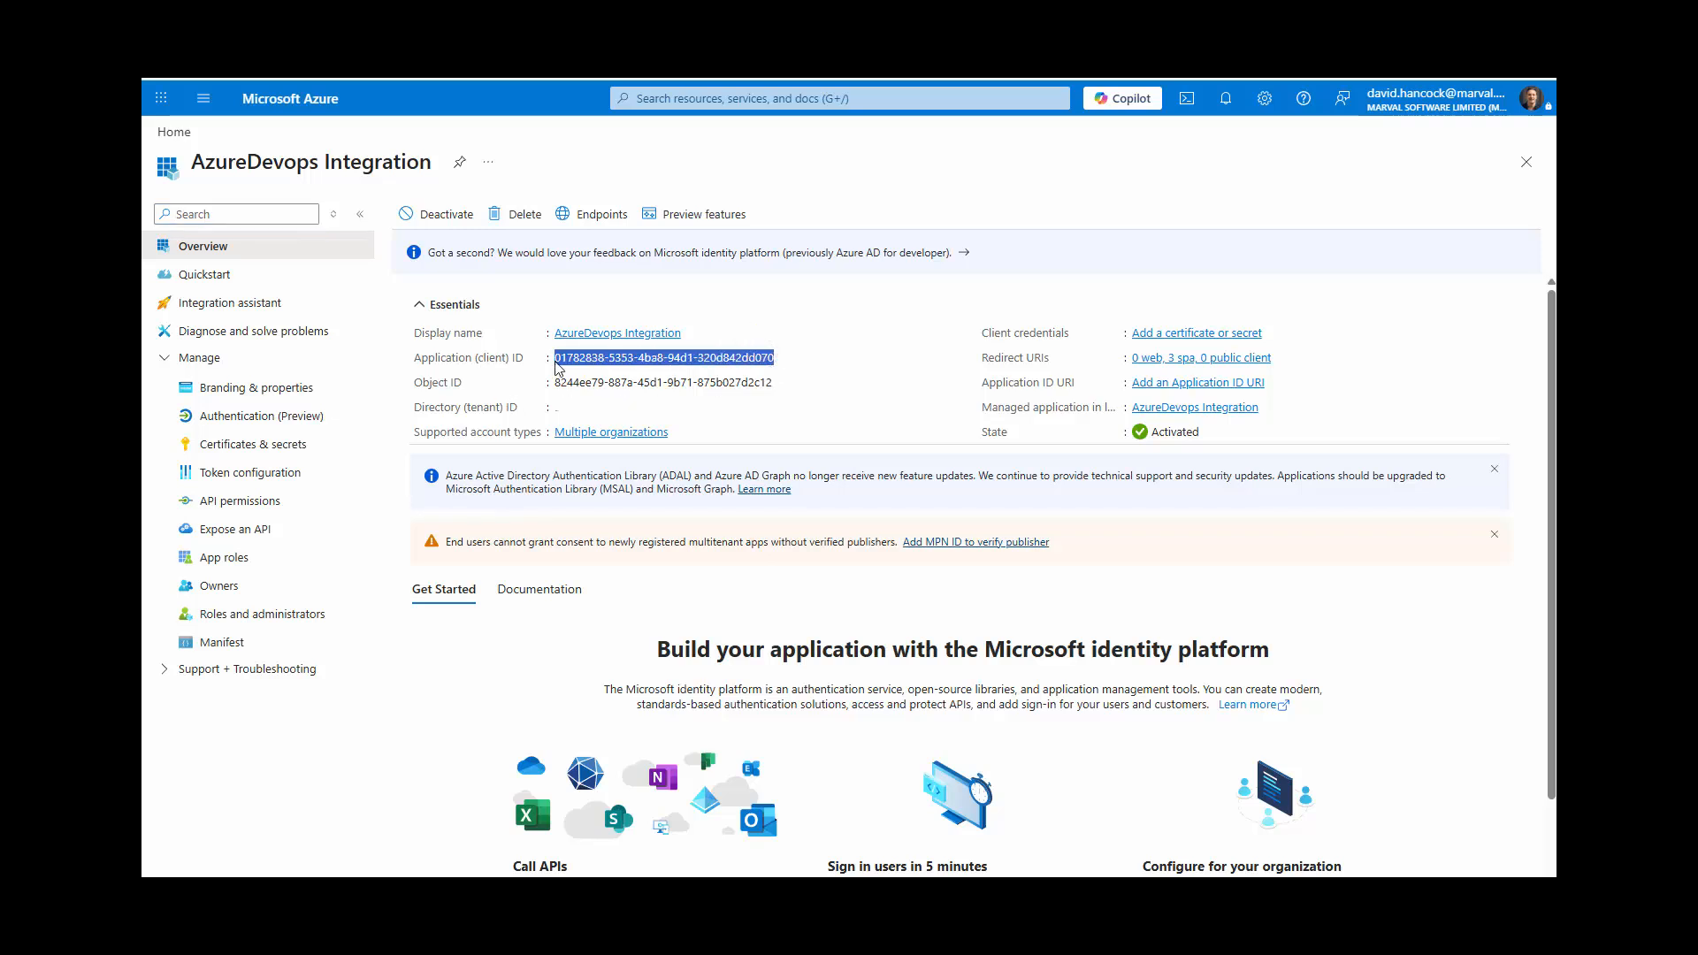
pyautogui.click(627, 358)
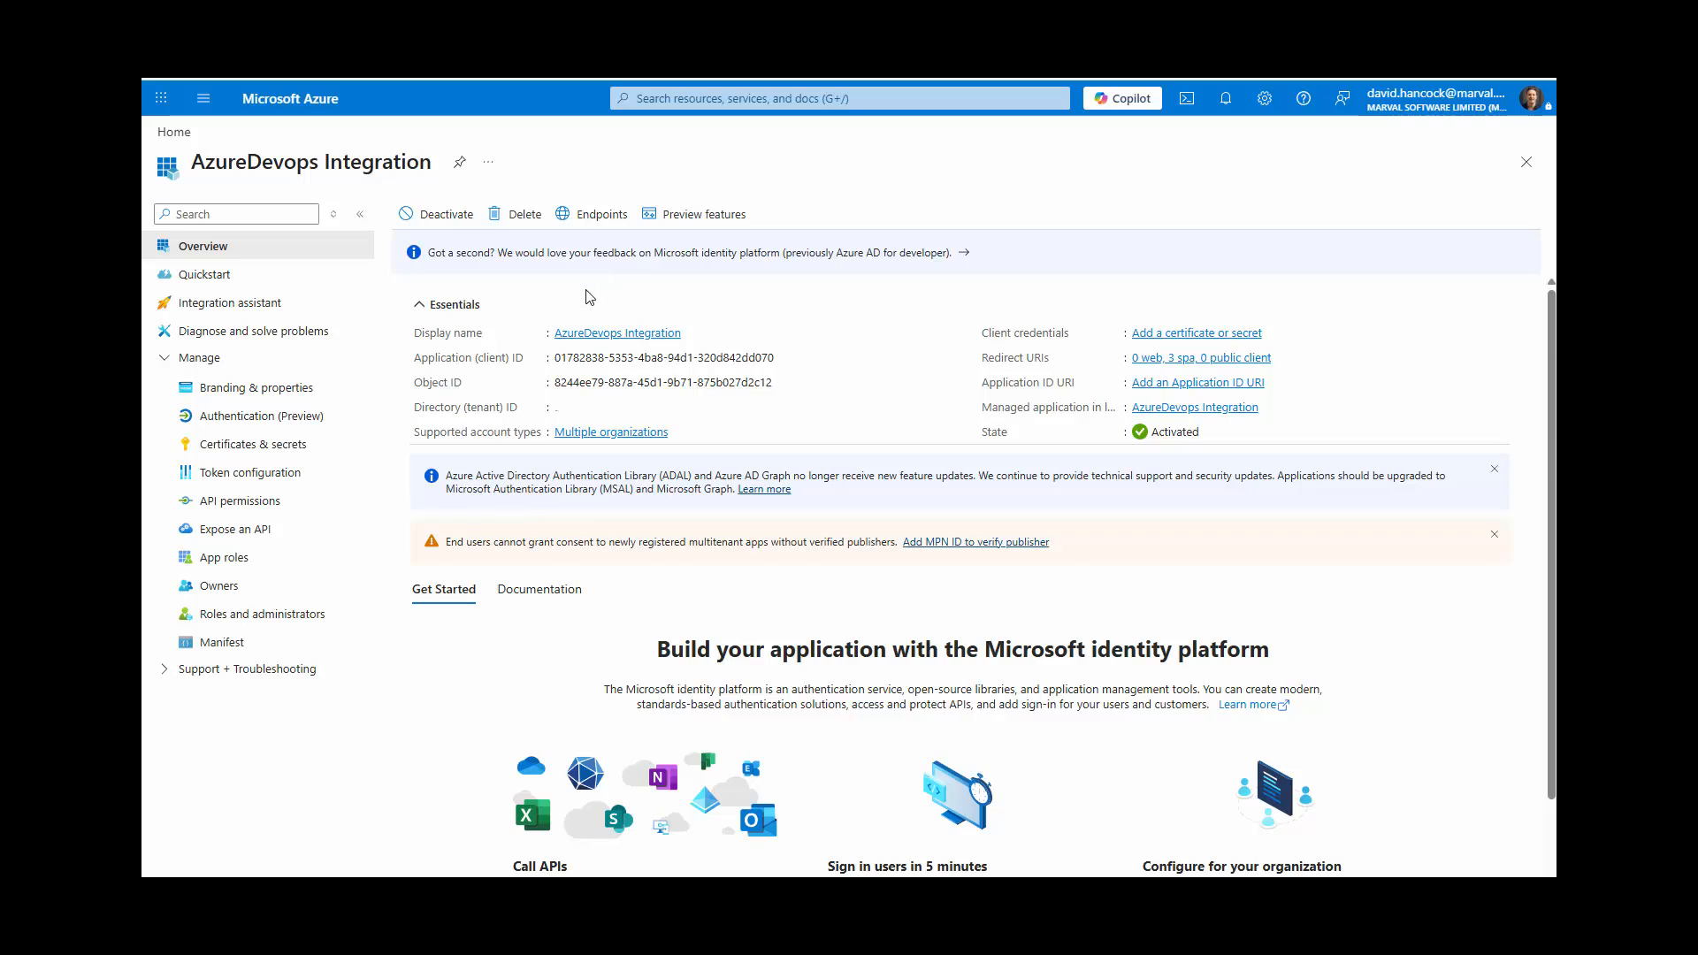
pyautogui.click(244, 396)
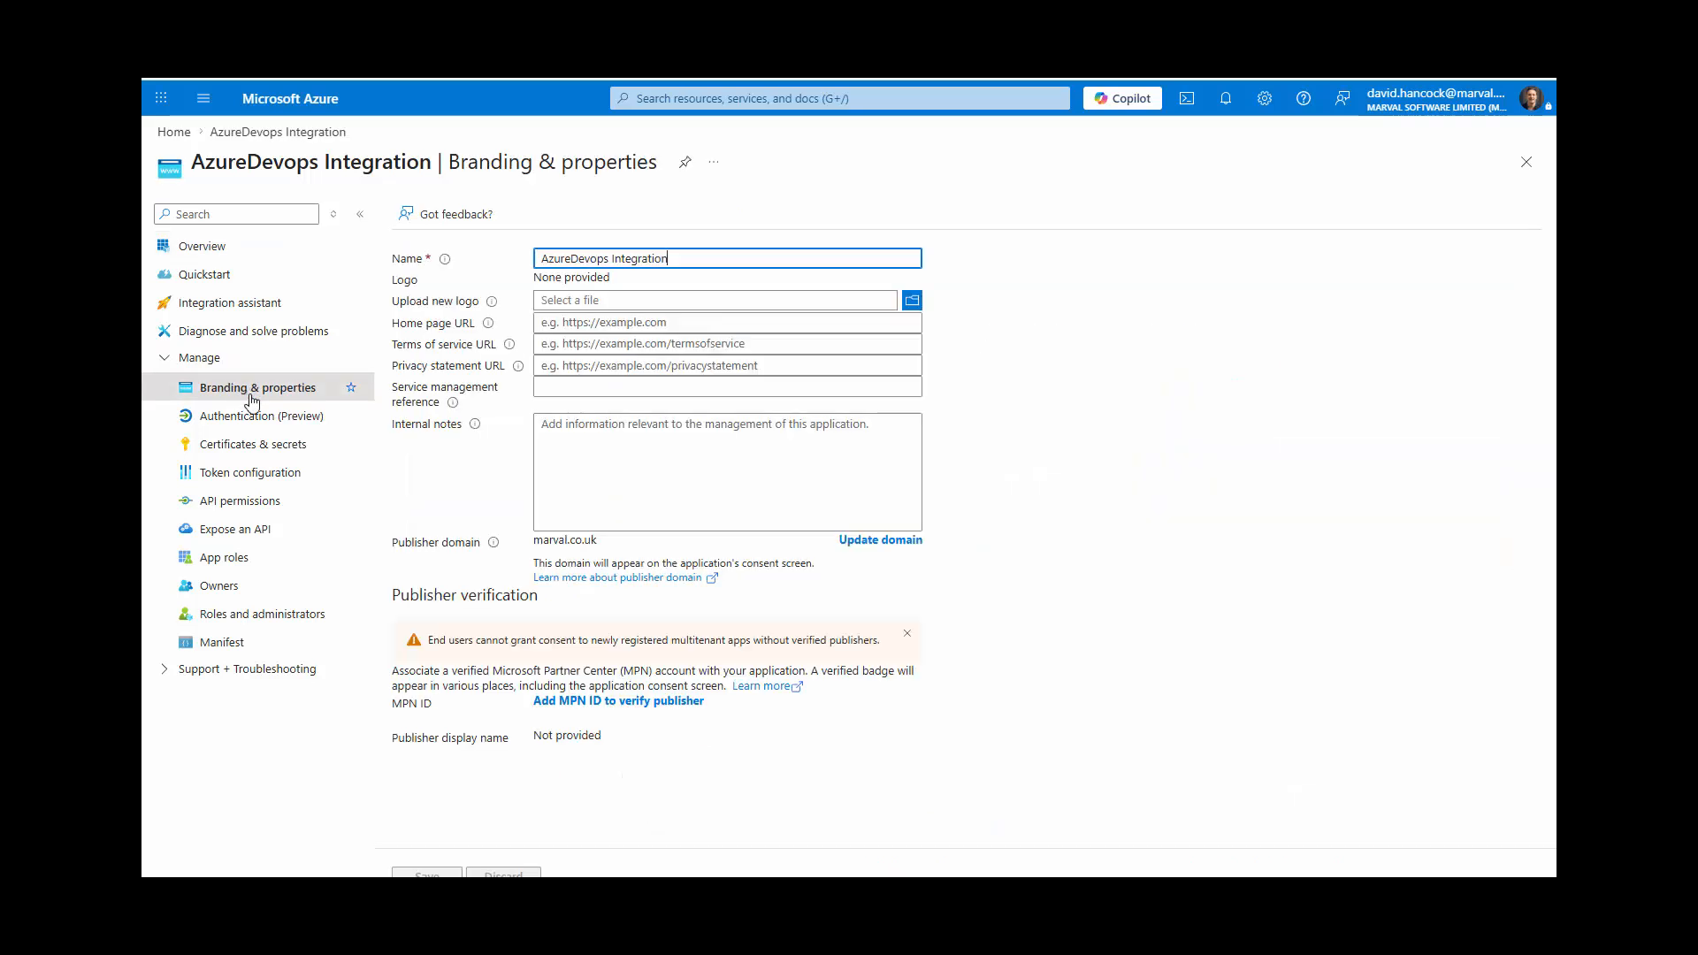
pyautogui.click(263, 419)
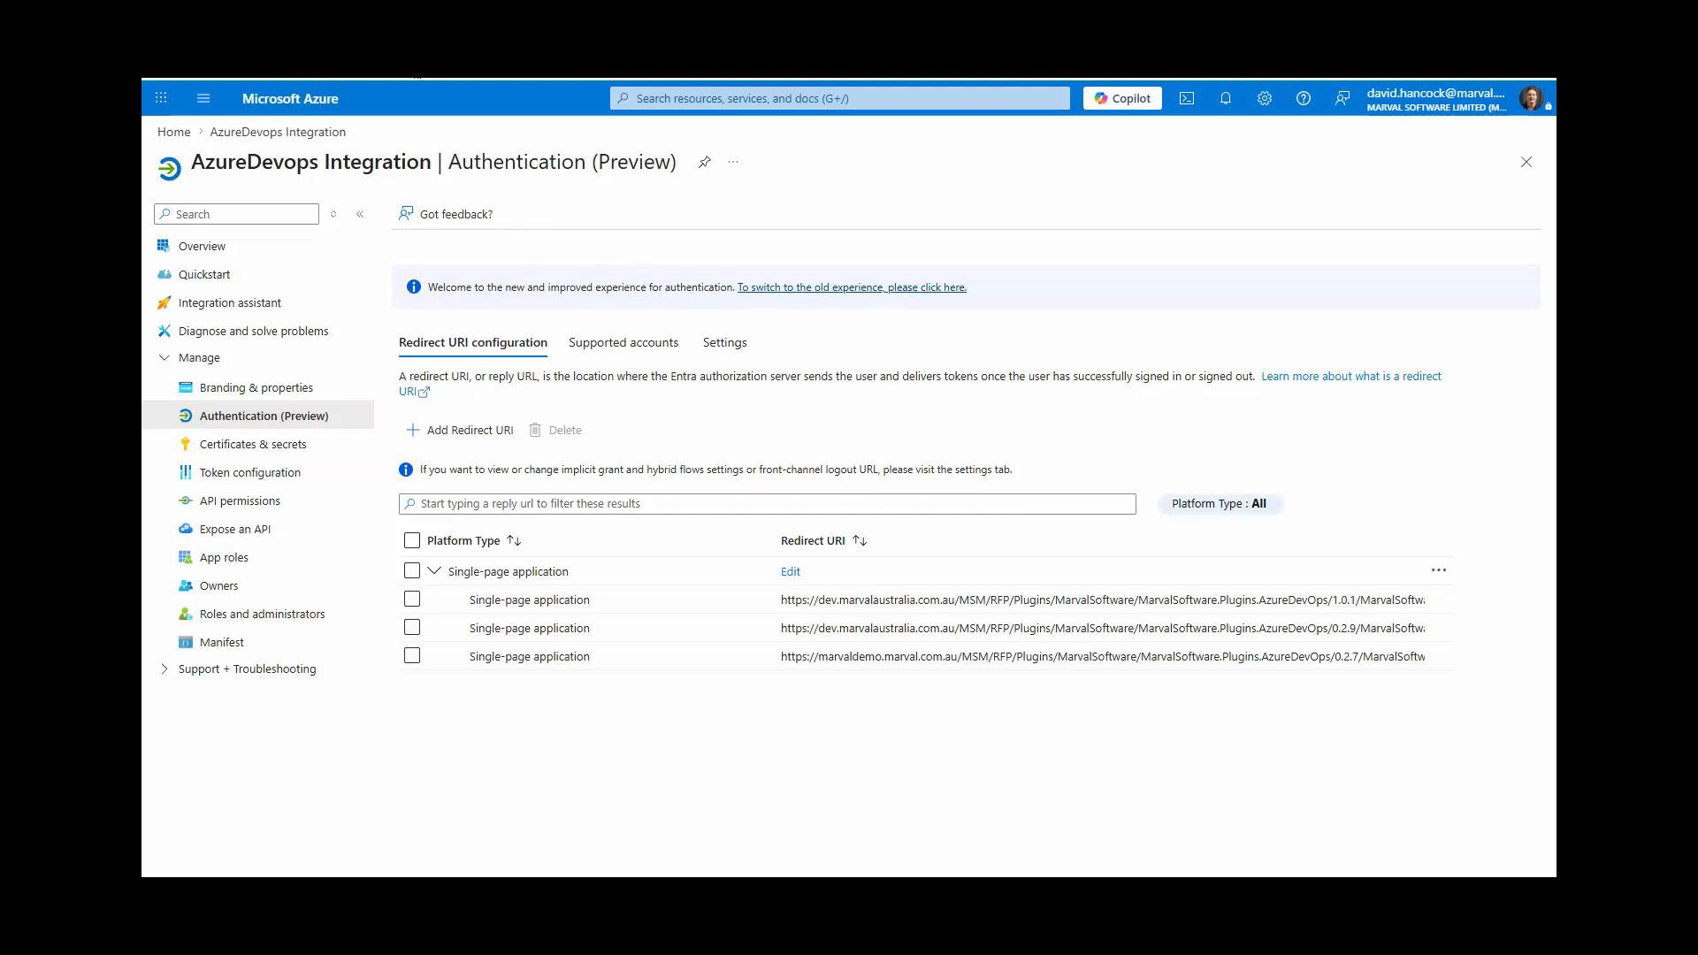
# - Switch to MSM and look up the app registration SPA address in the AzureDevOps plug-in's readme
pyautogui.click(413, 71)
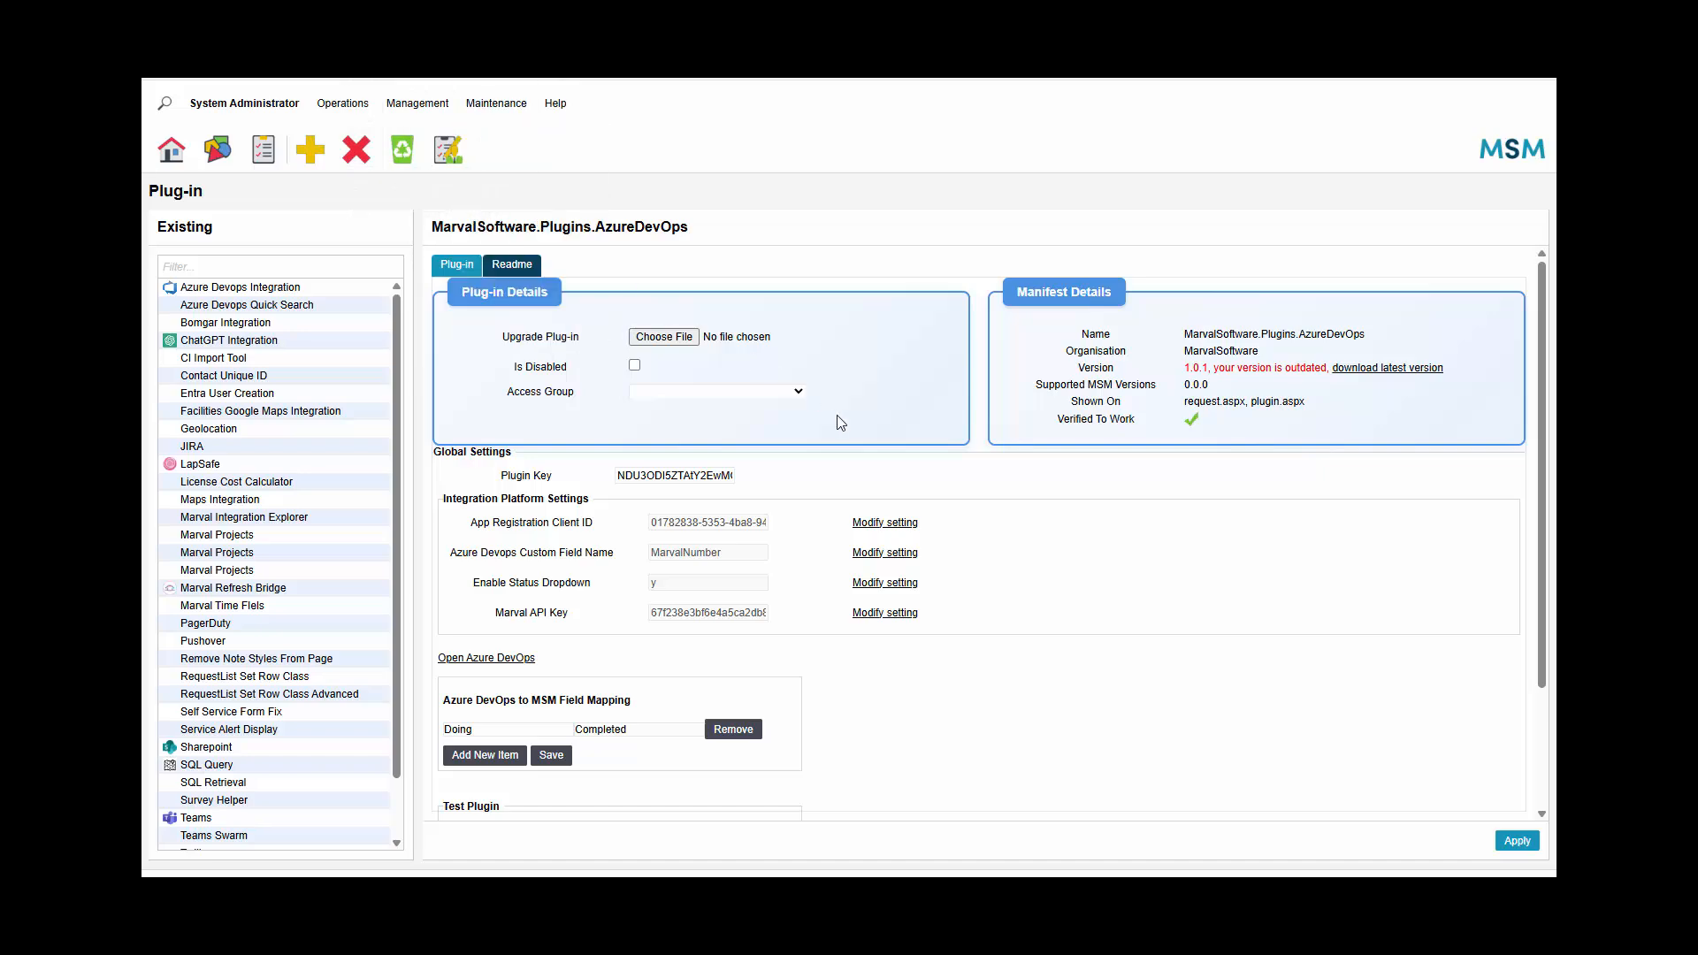
pyautogui.click(527, 269)
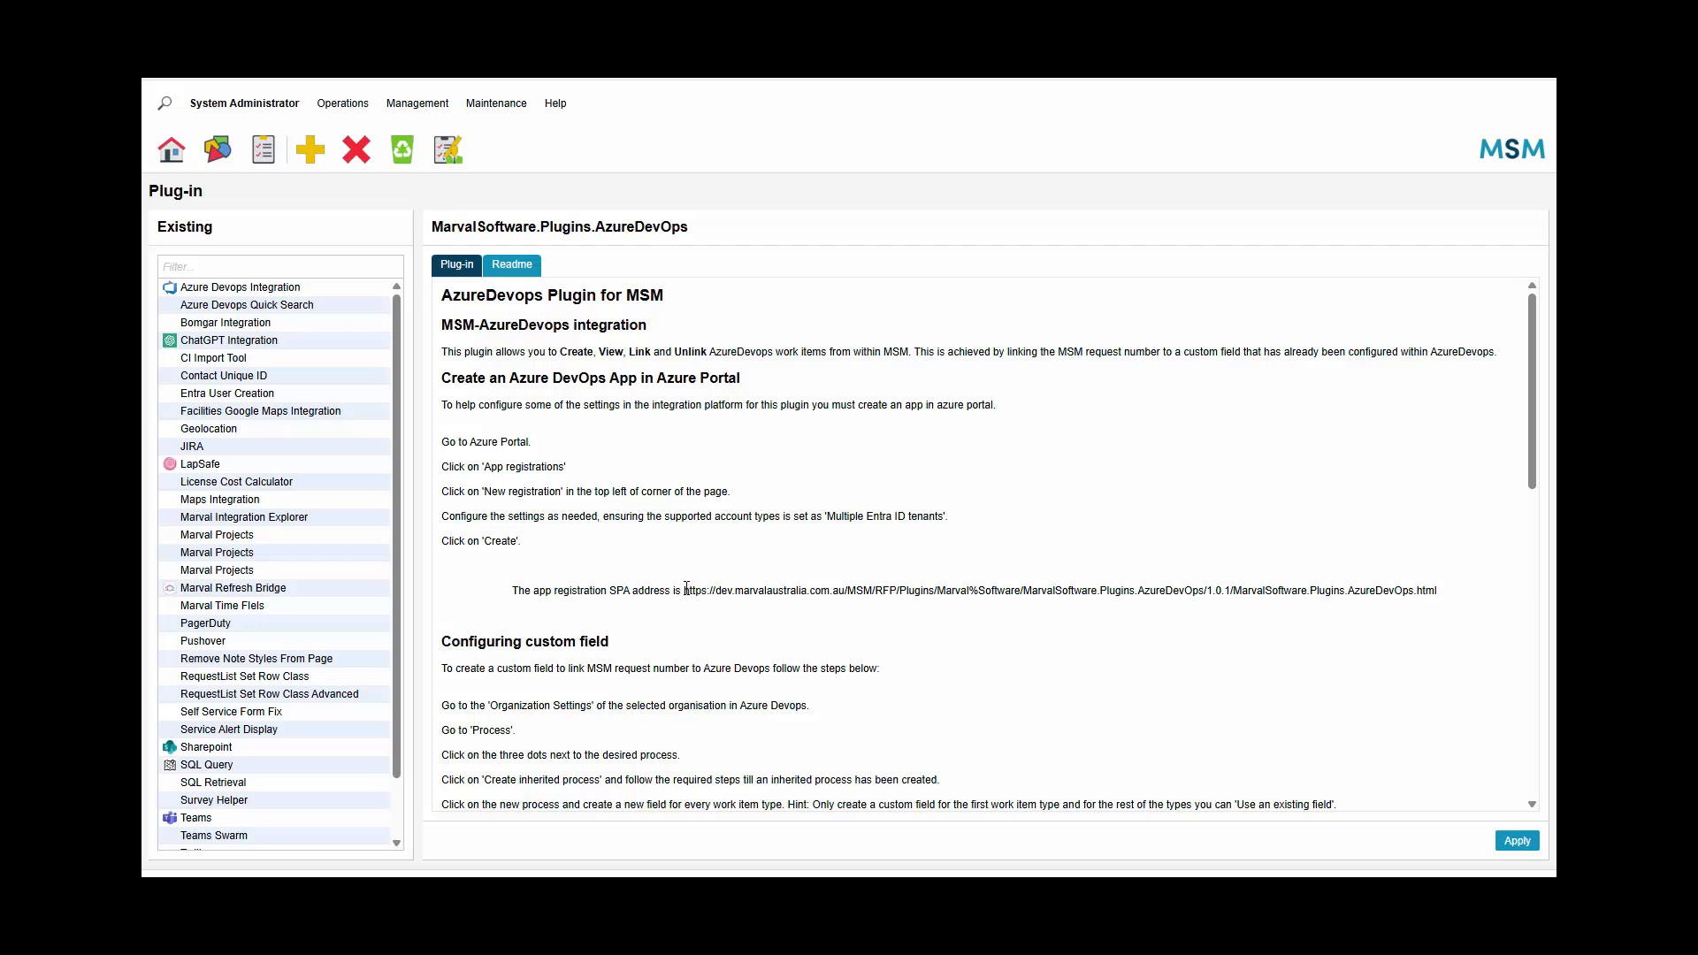
pyautogui.moveTo(684, 587); pyautogui.dragTo(1242, 591)
pyautogui.moveTo(1478, 594); pyautogui.dragTo(686, 588)
pyautogui.click(886, 610)
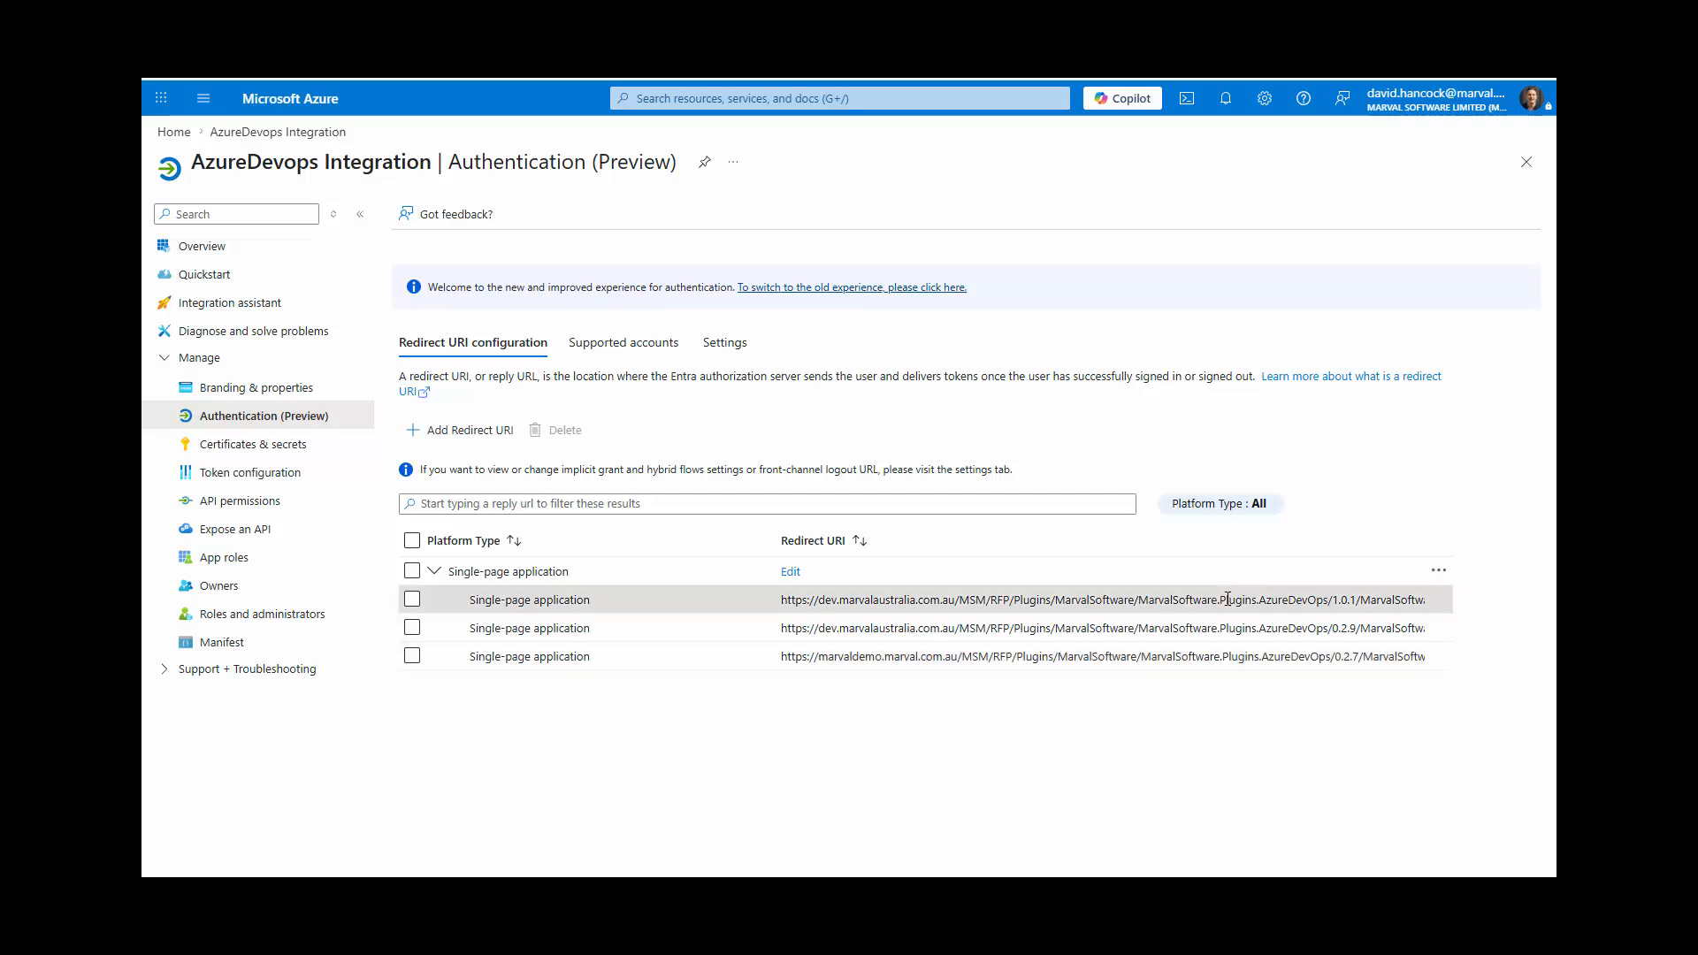
# - Edit the single-page application's redirect URIs in Microsoft Azure, going through the 1.0.1, 0.2.9 and 0.2.7 entries, and save the configuration
pyautogui.click(792, 571)
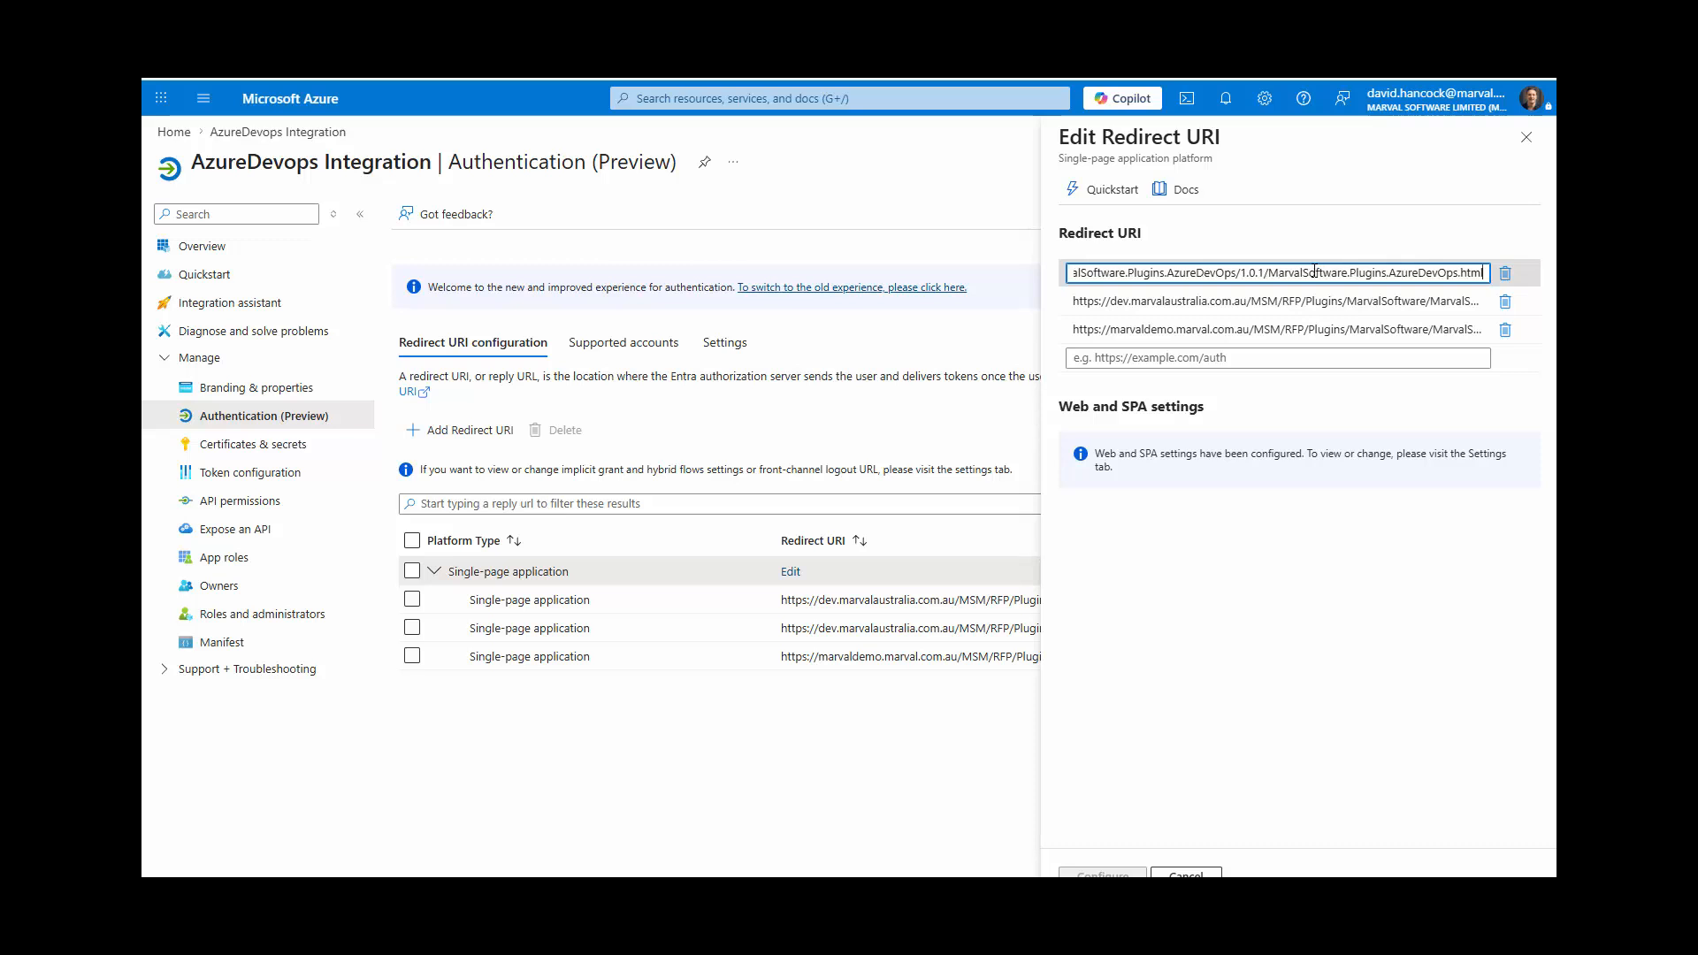
pyautogui.click(1339, 301)
pyautogui.press('End')
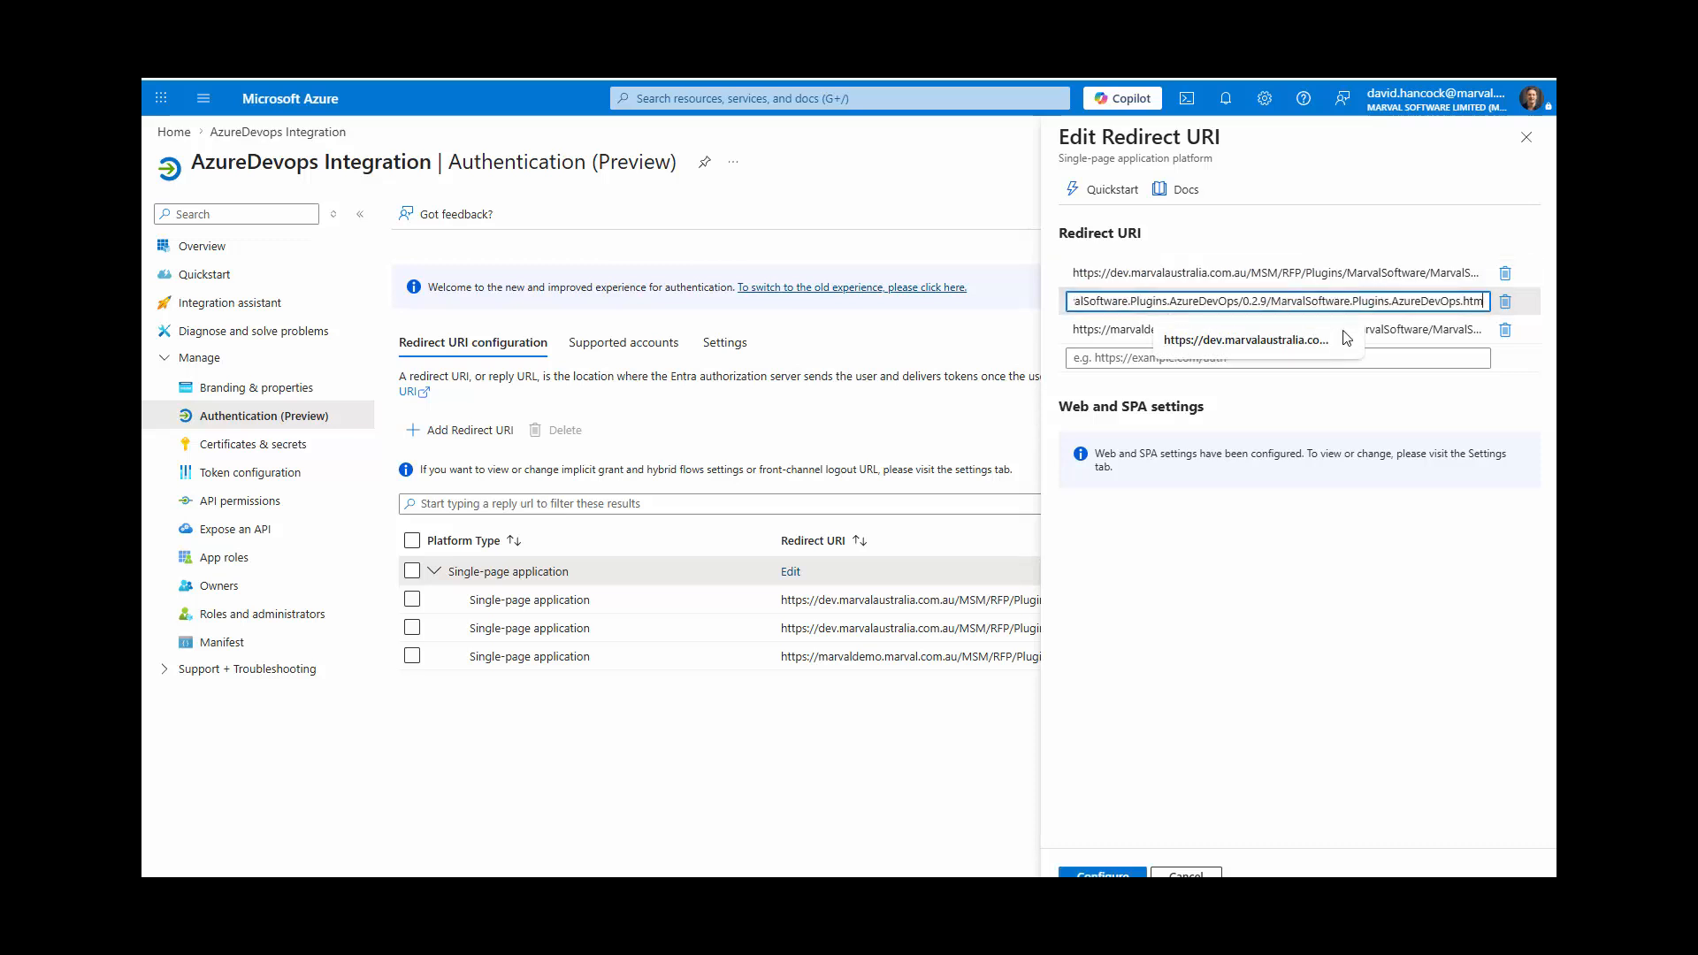
pyautogui.click(1412, 329)
pyautogui.press('End')
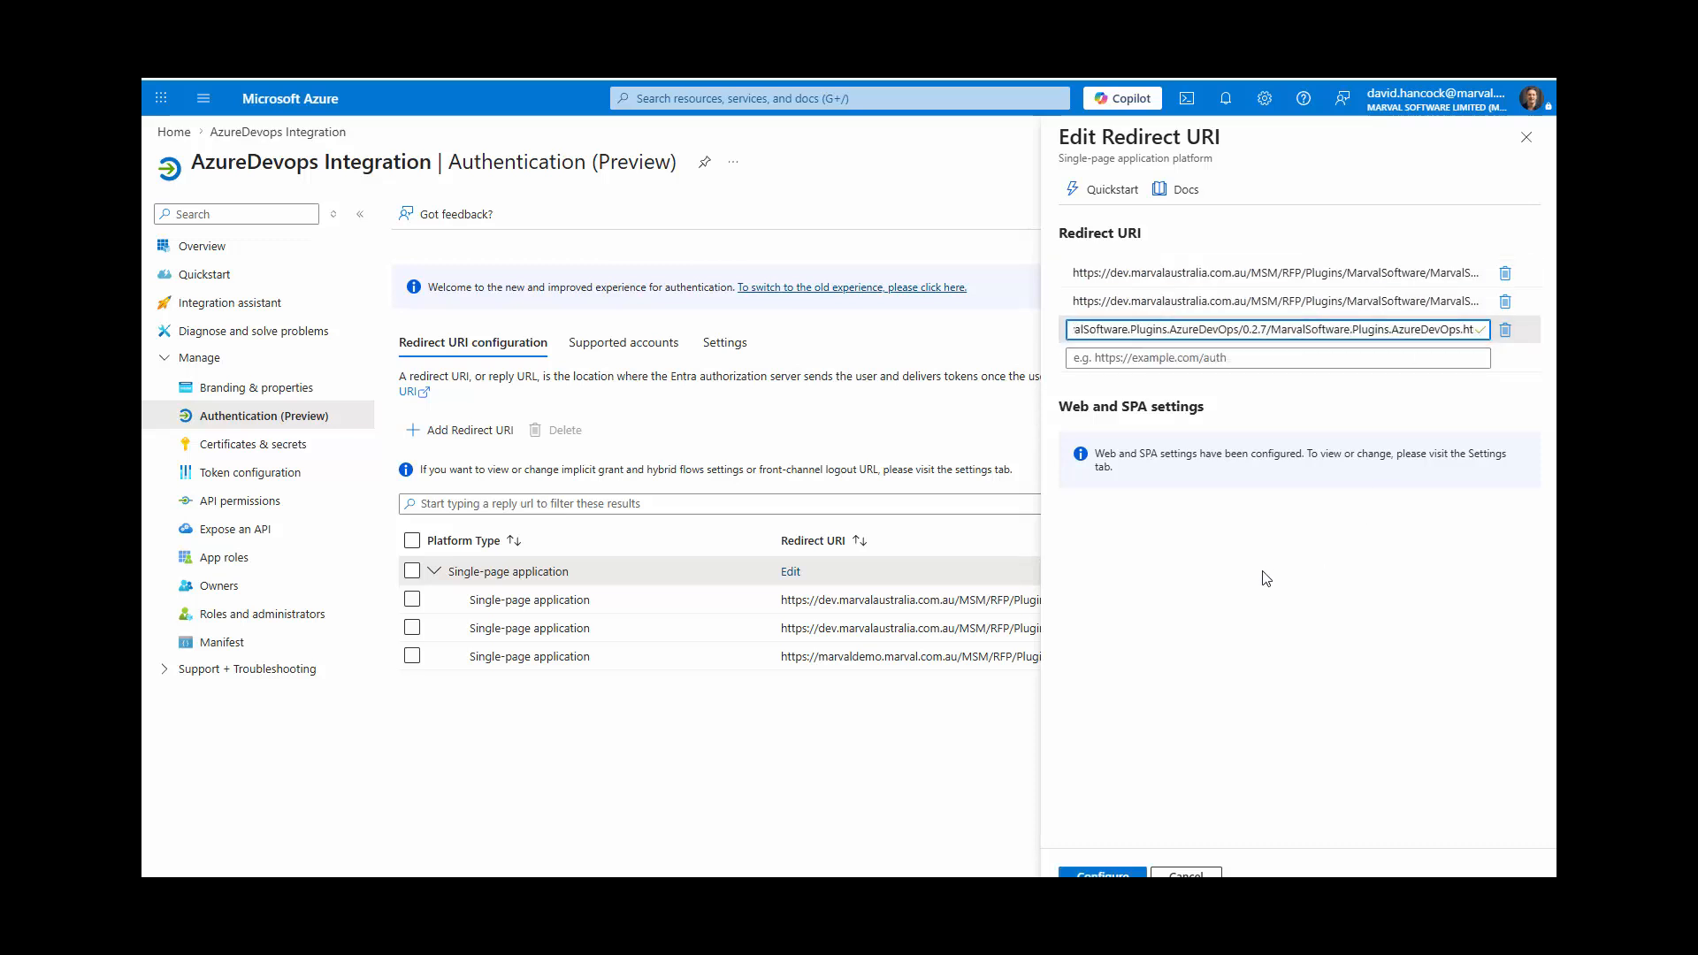
pyautogui.click(1120, 874)
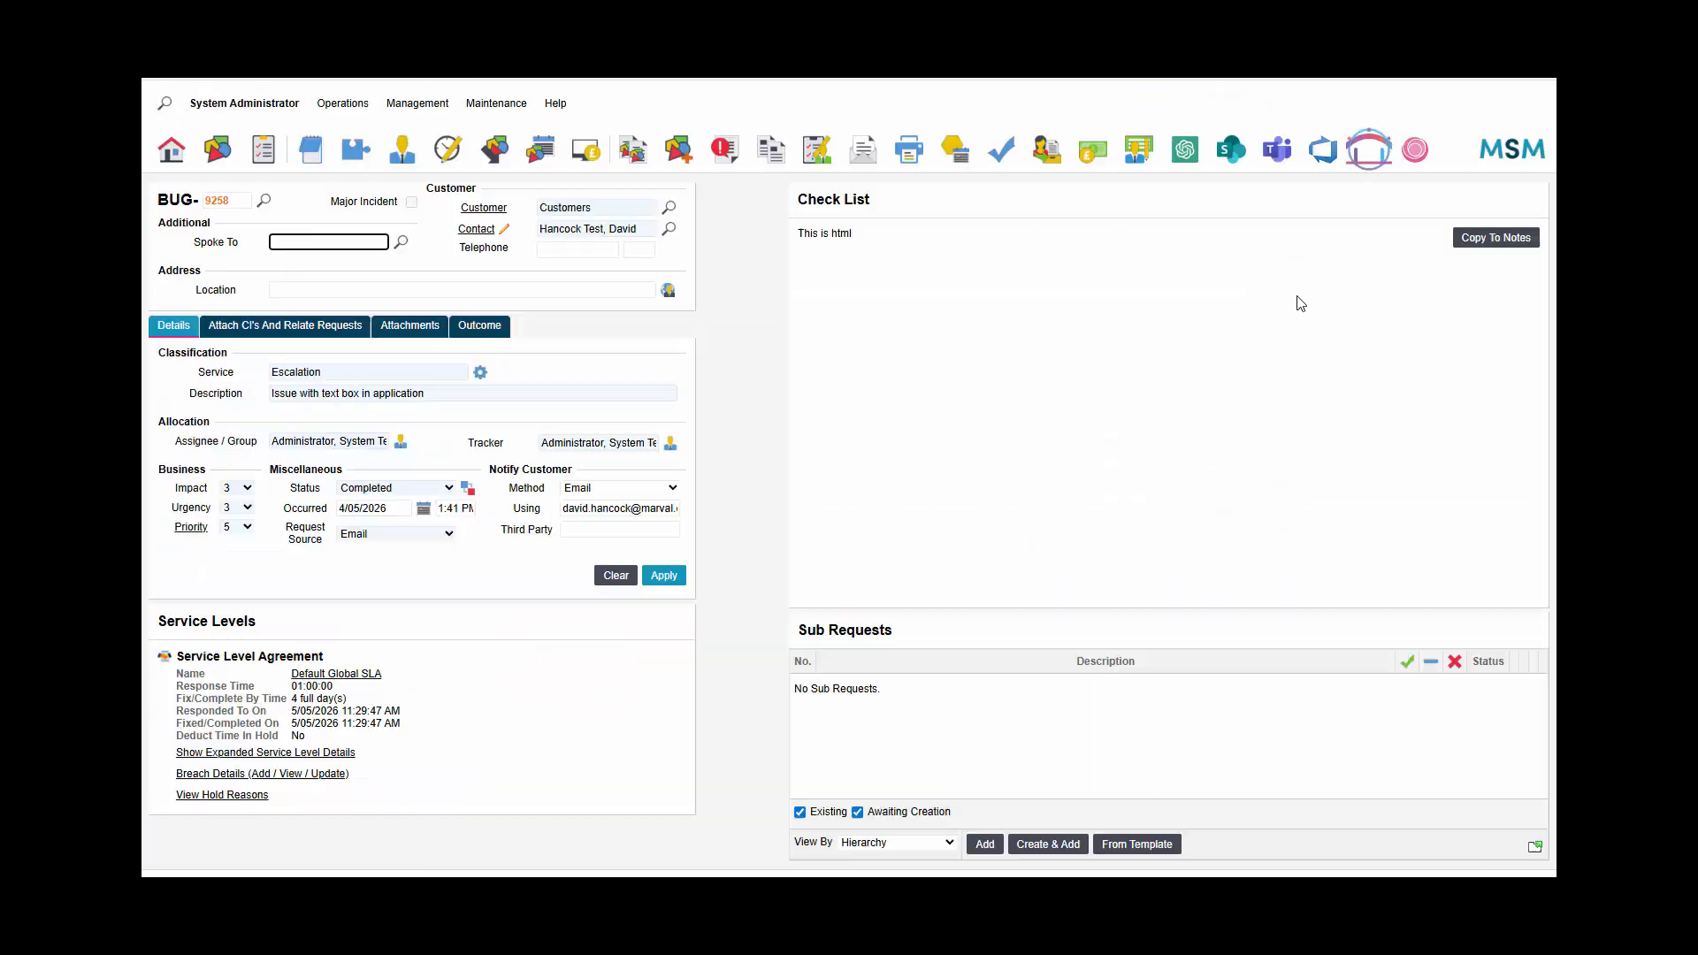
# - Open the Azure DevOps integration from the MSM request and examine the application ID and redirect URI in the sign-in window
pyautogui.click(1322, 151)
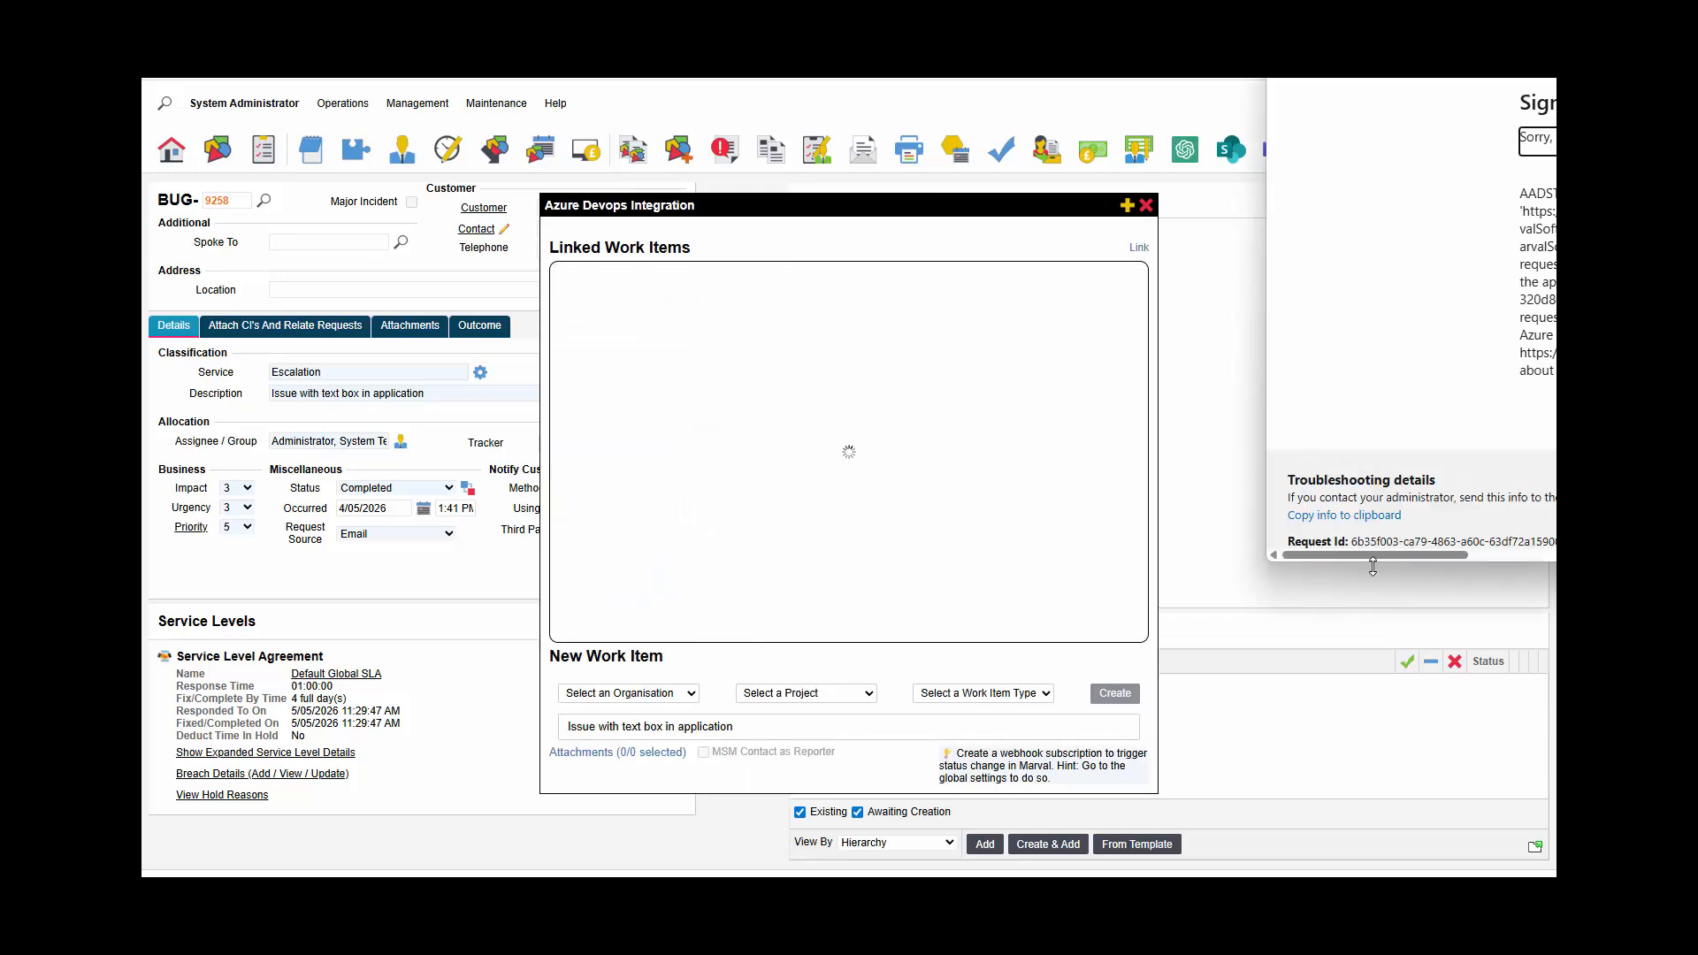
pyautogui.moveTo(1372, 556); pyautogui.dragTo(1473, 550)
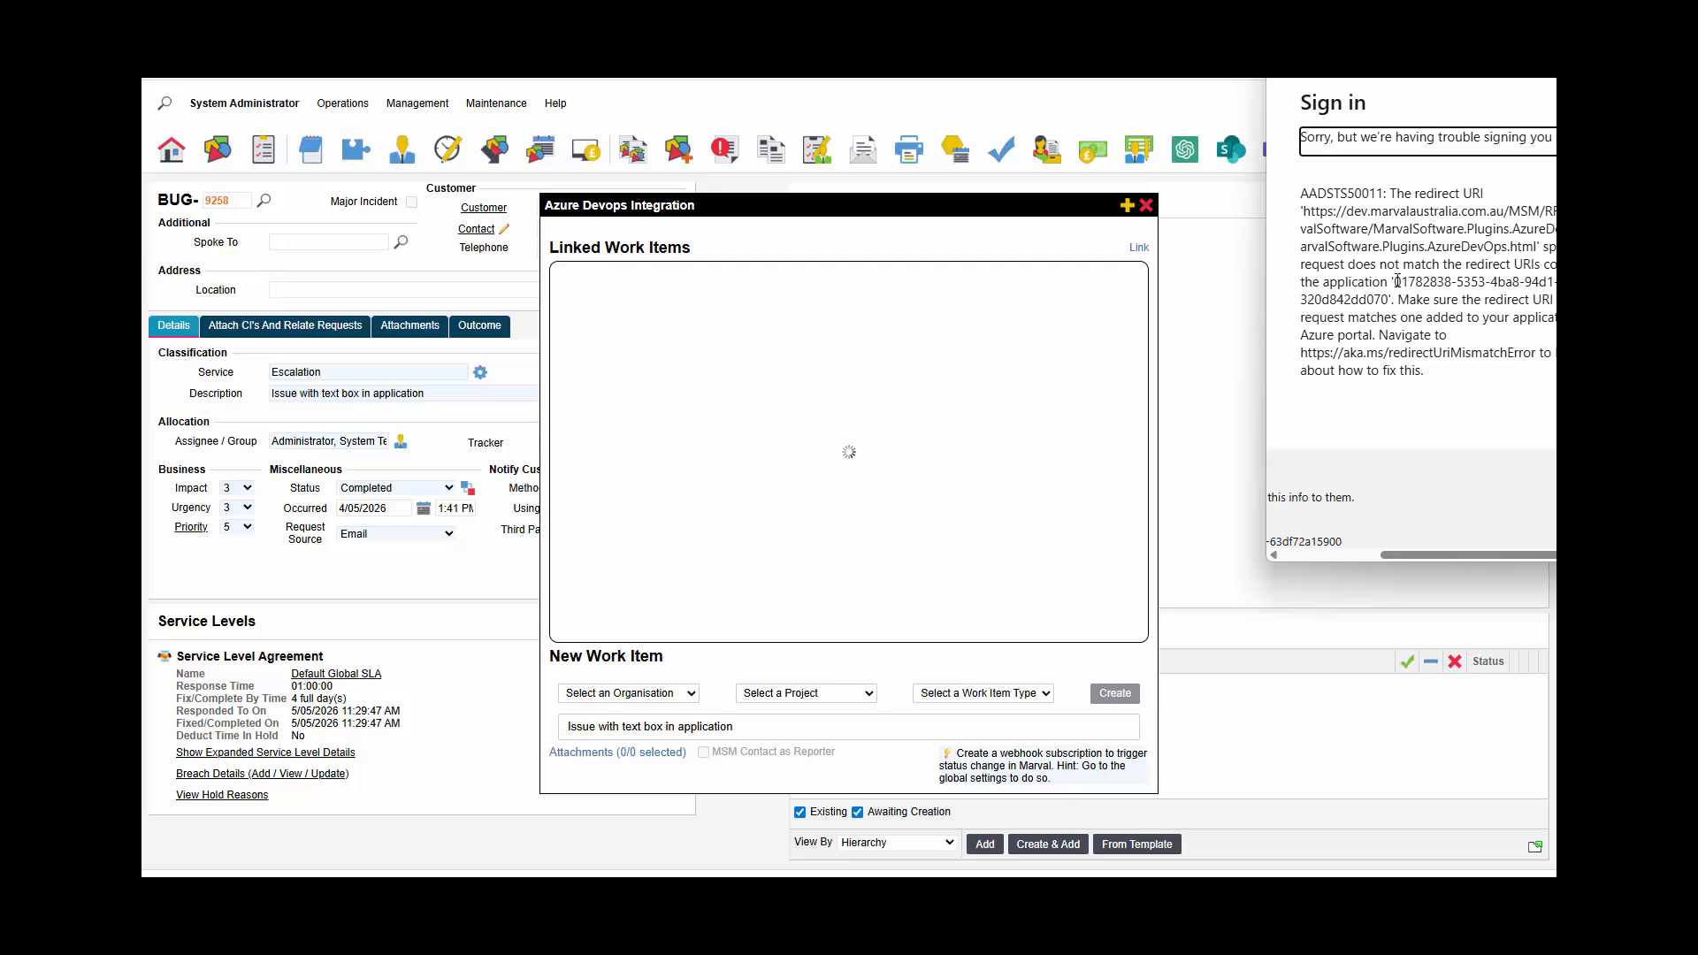
pyautogui.moveTo(1397, 281); pyautogui.dragTo(1391, 301)
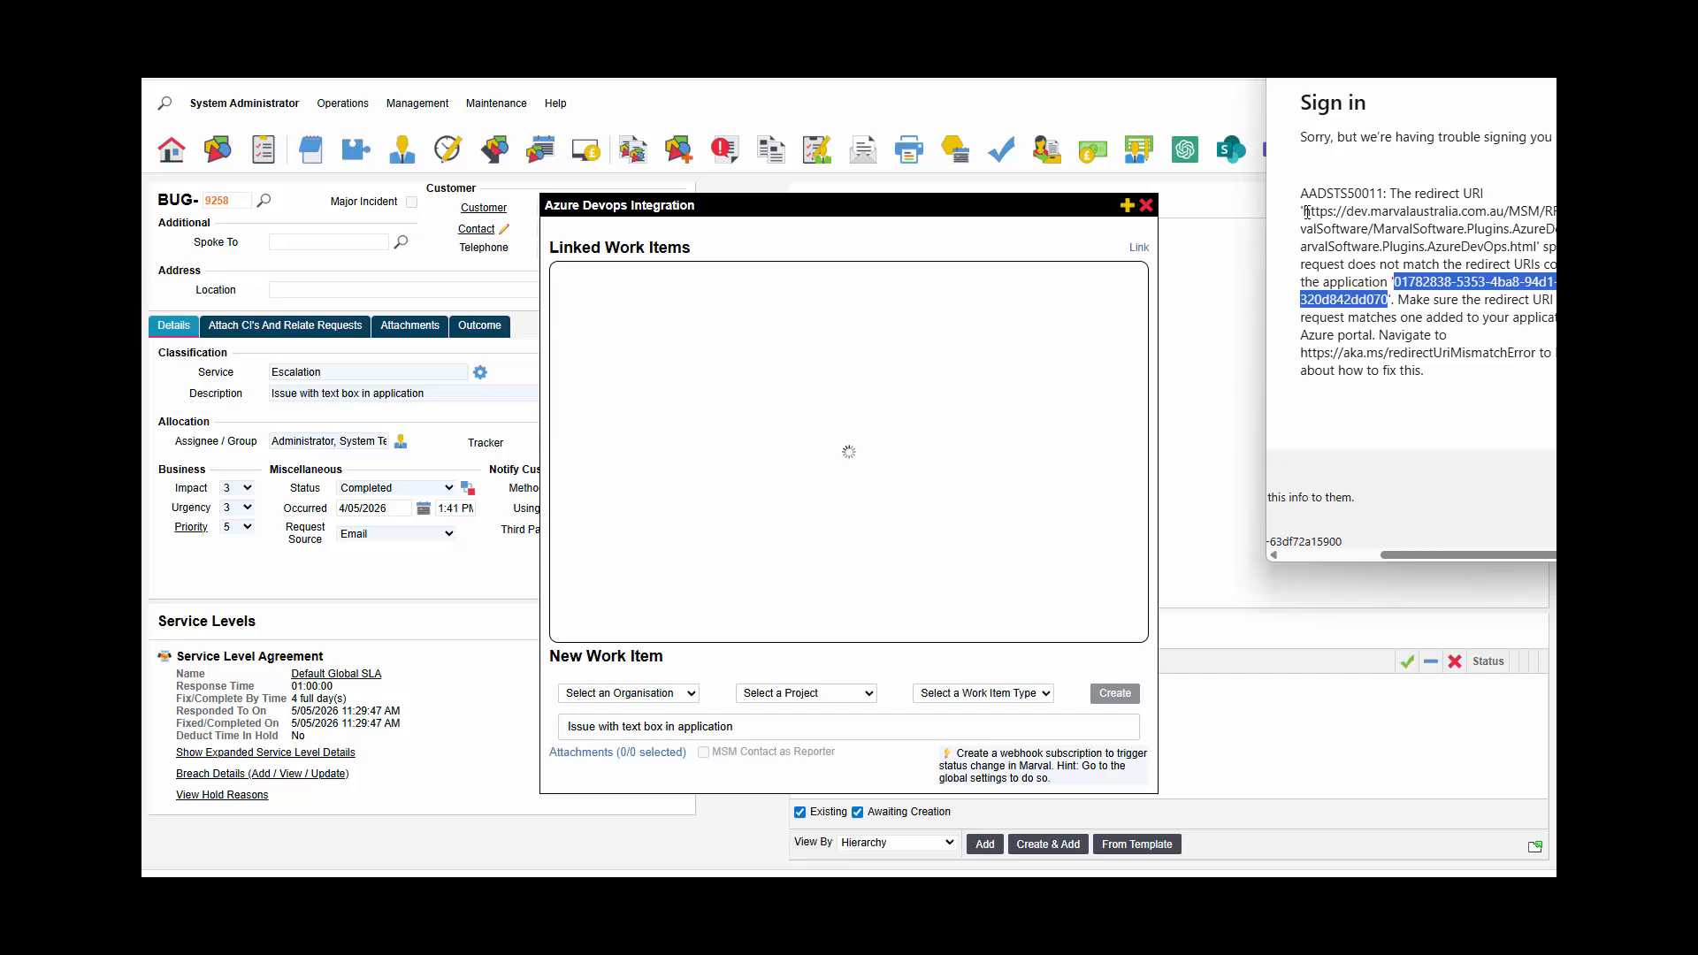
pyautogui.moveTo(1307, 212); pyautogui.dragTo(1538, 247)
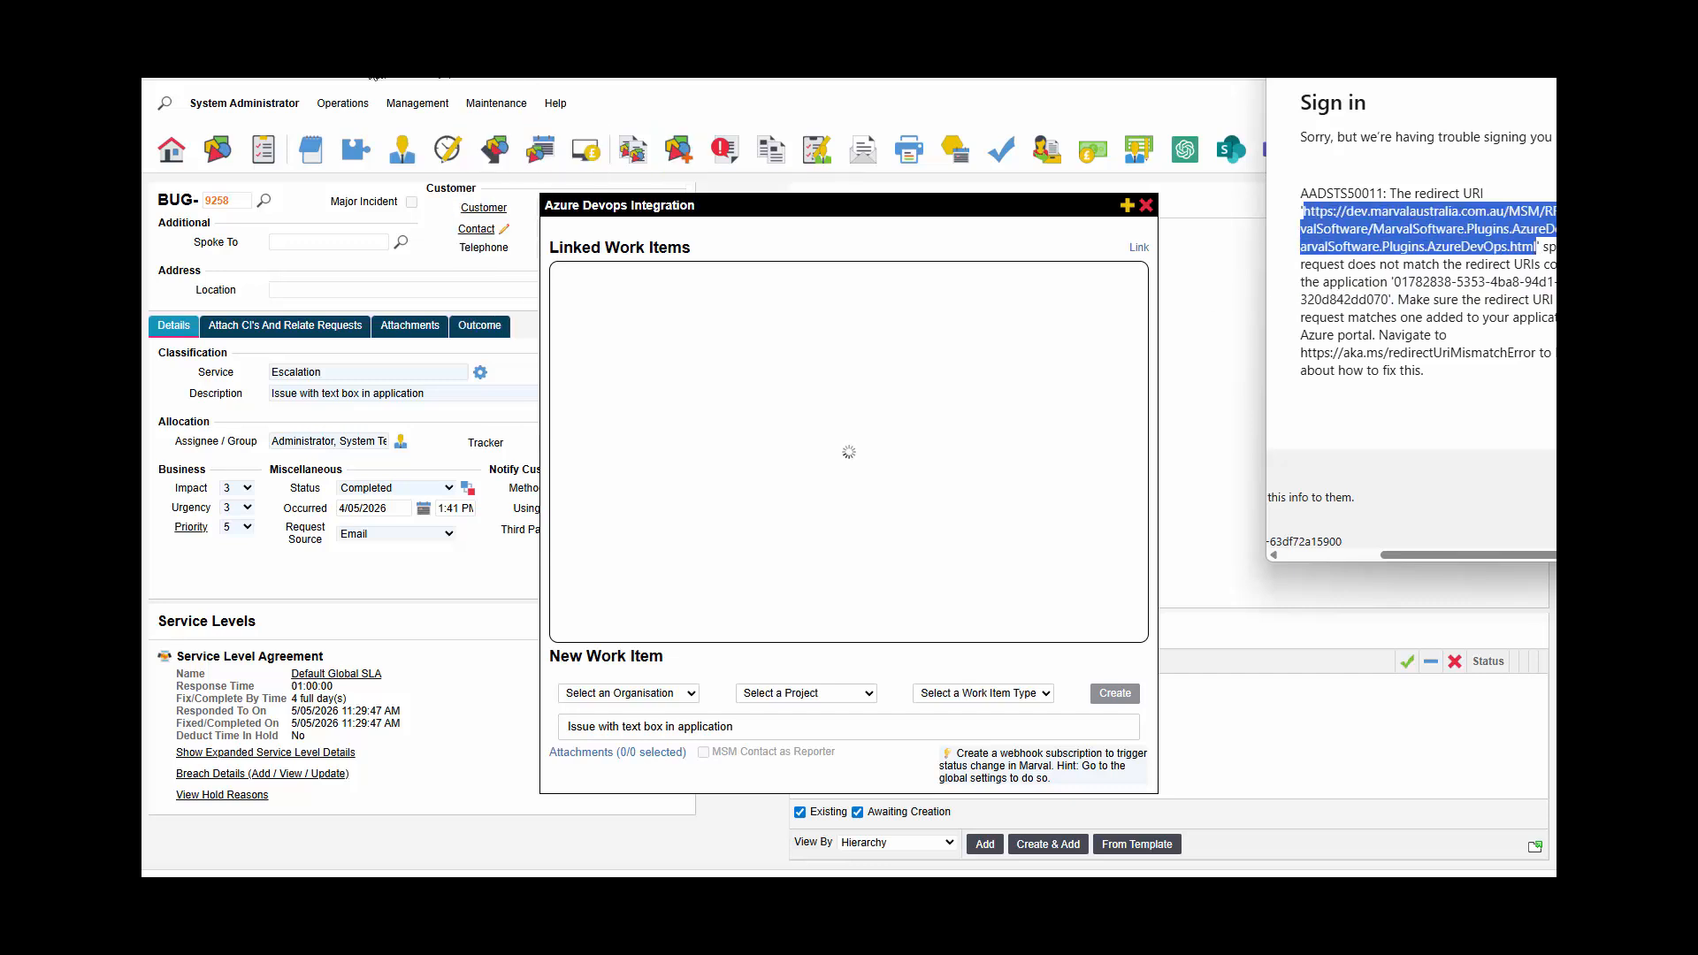
# - Return to Microsoft Azure, recheck the 1.0.1 and 0.2.7 single-page redirect URIs and save the redirect configuration
pyautogui.click(482, 36)
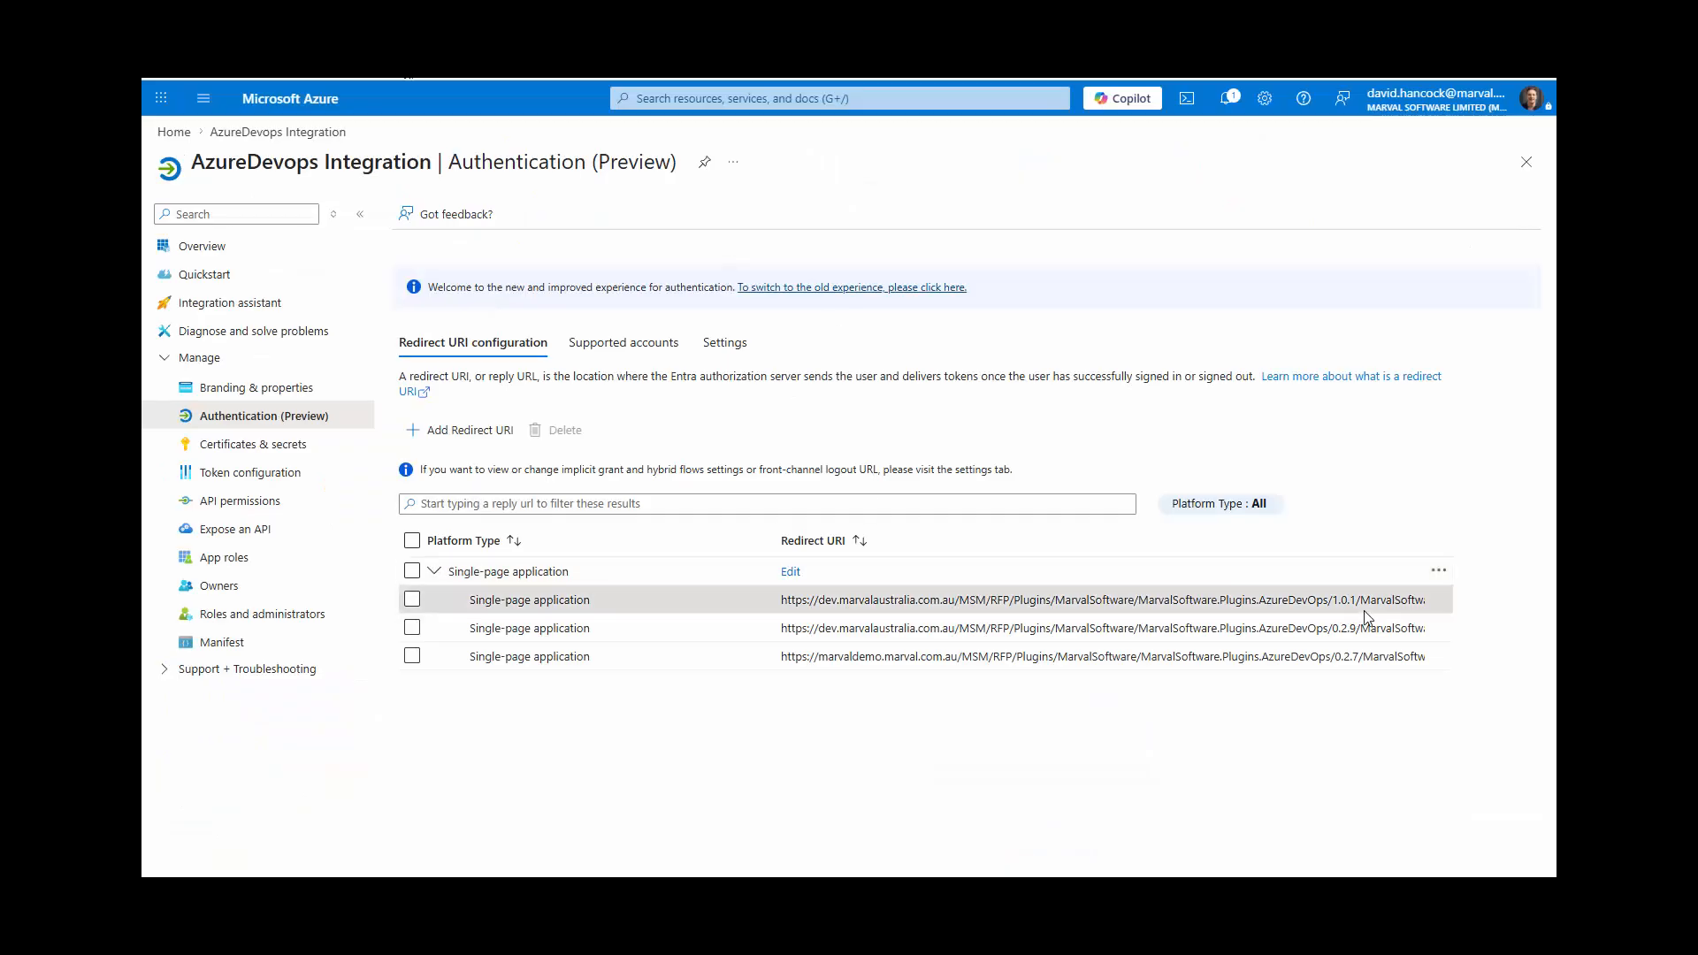
pyautogui.click(791, 571)
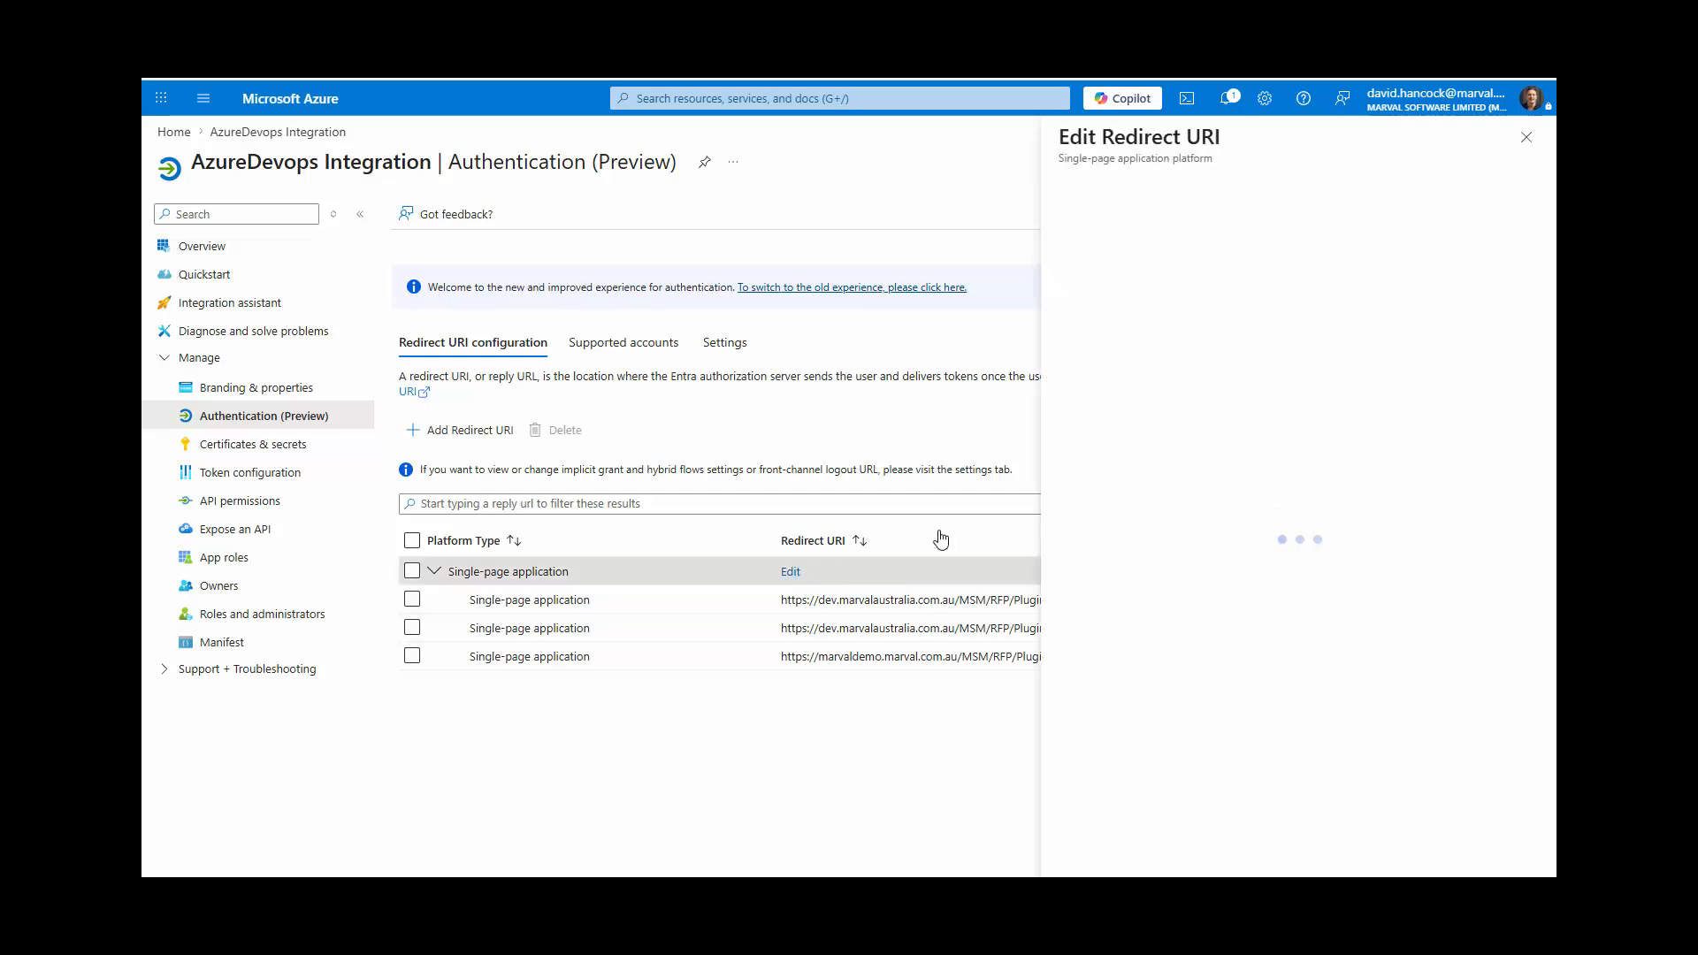
pyautogui.click(1441, 273)
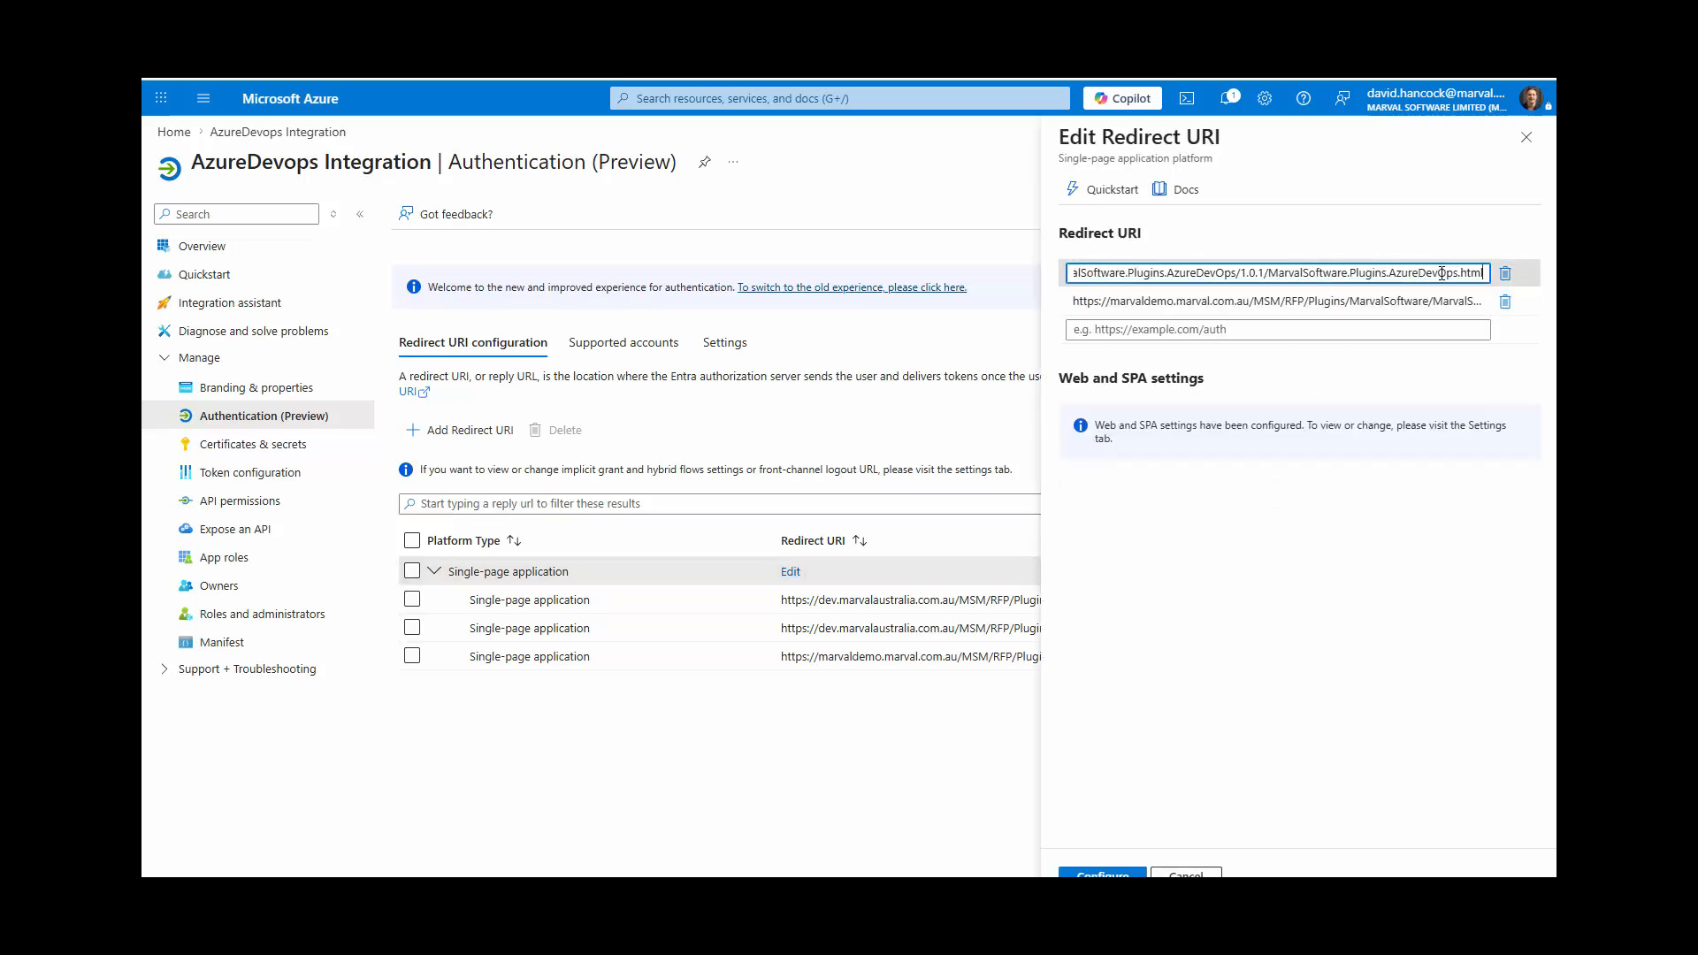
pyautogui.click(1298, 301)
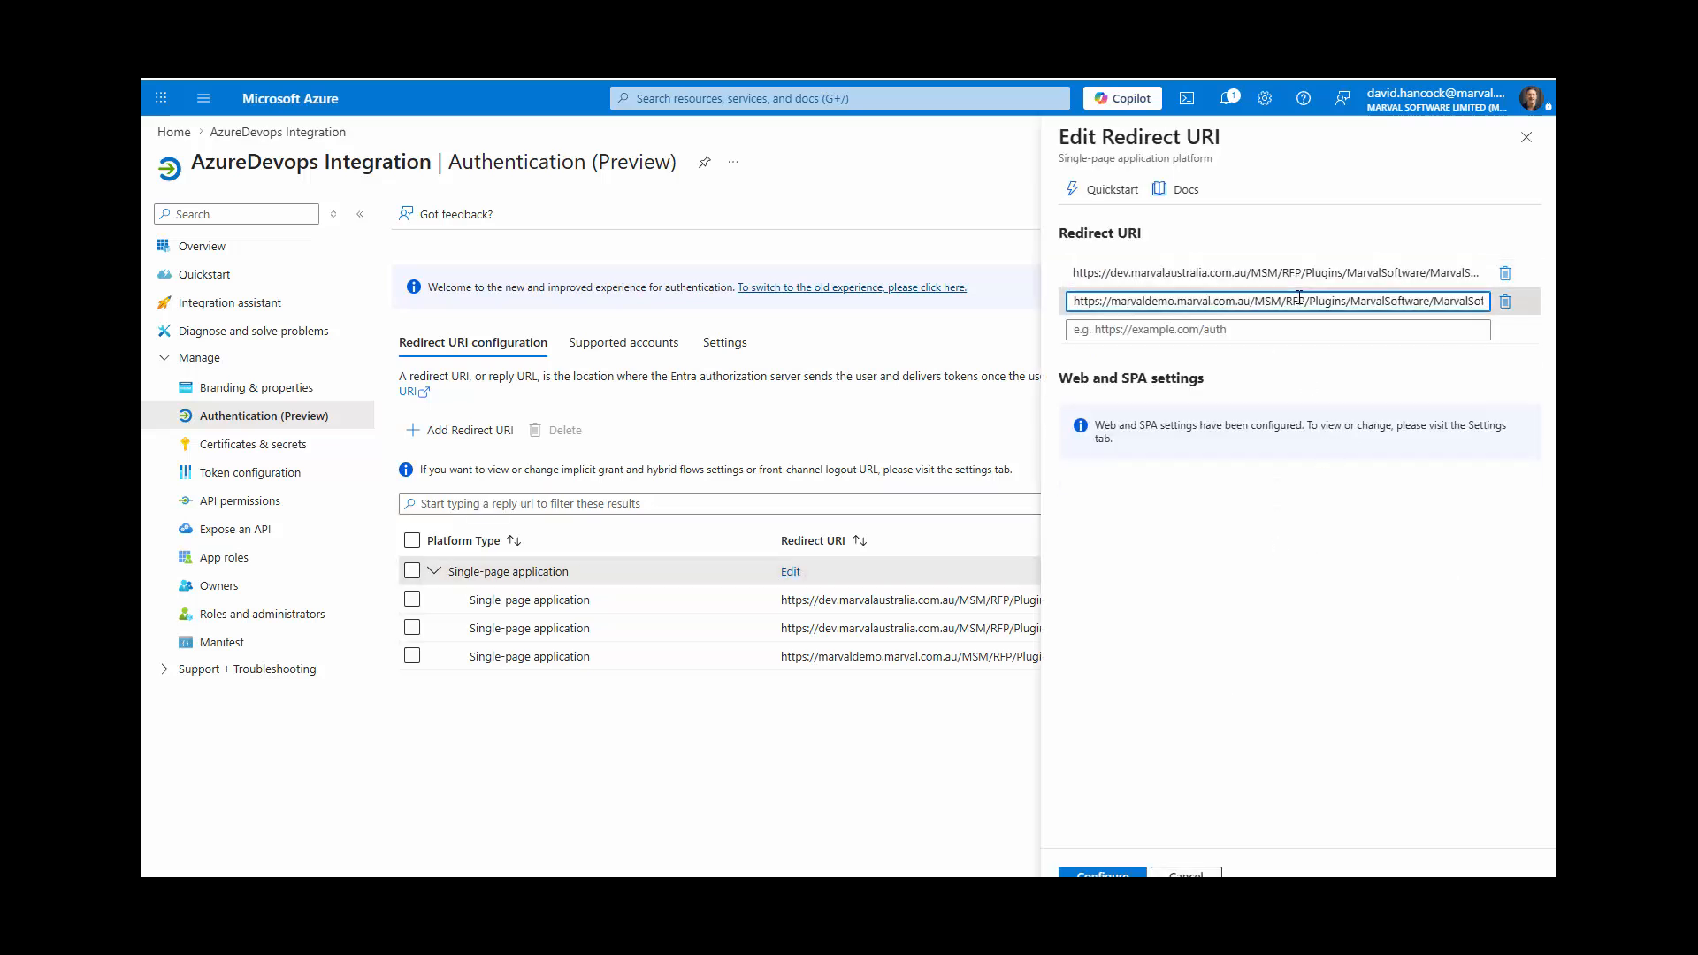
pyautogui.press('End')
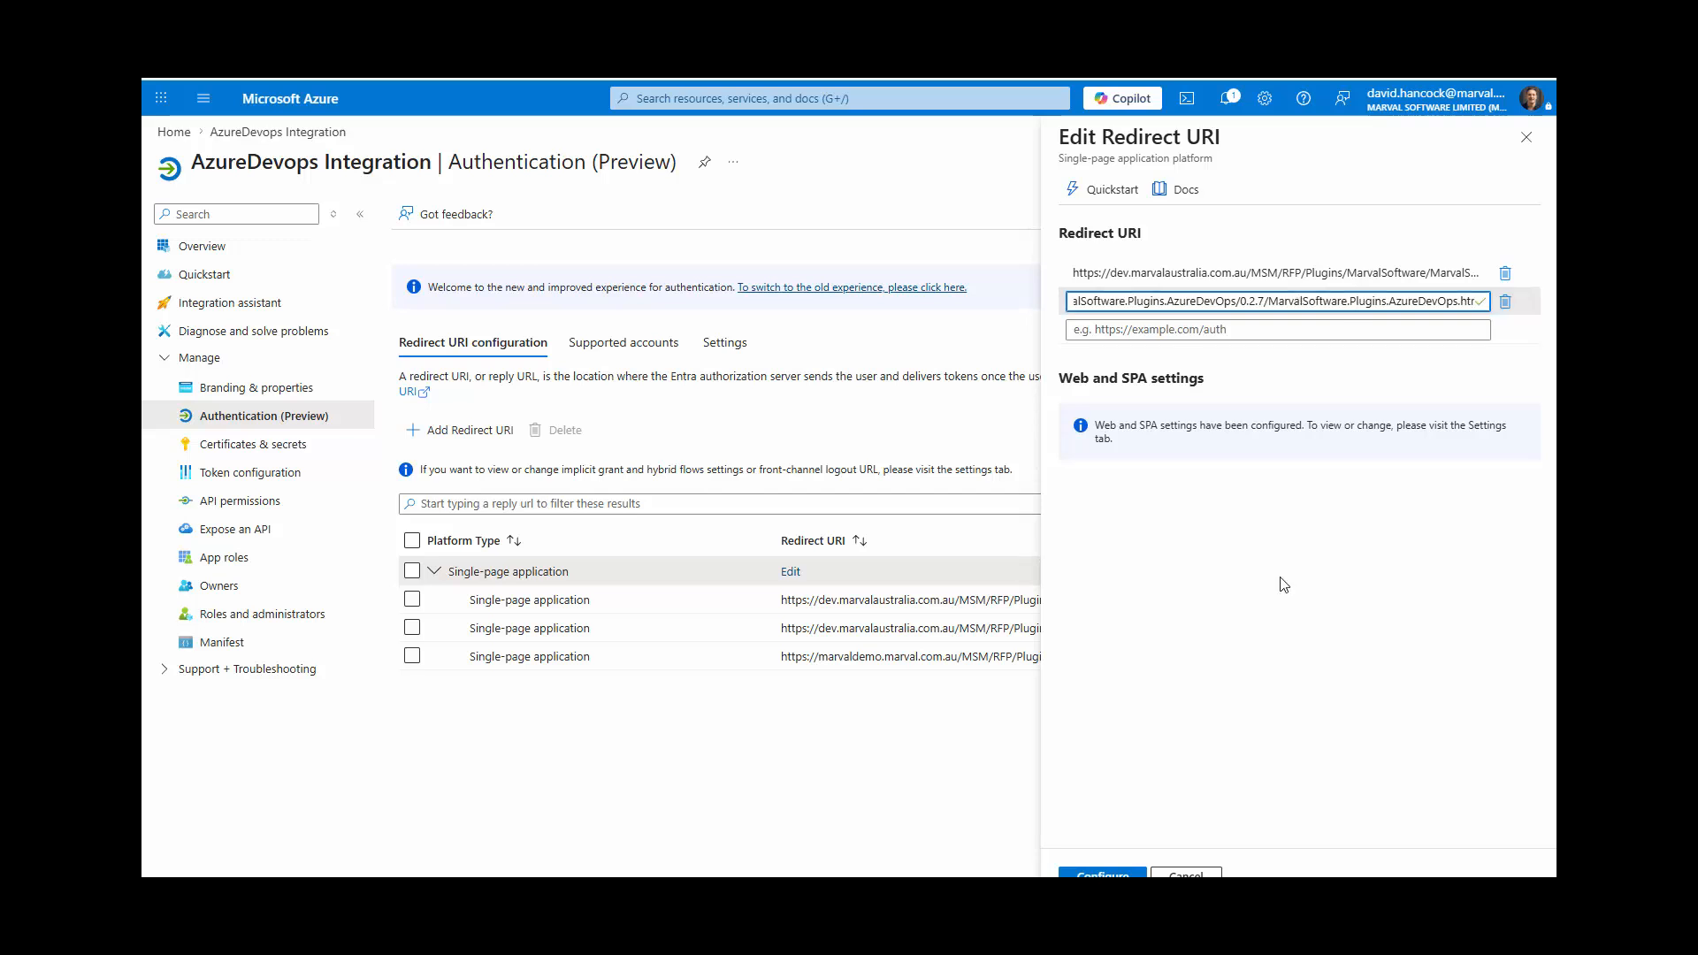
pyautogui.click(1107, 873)
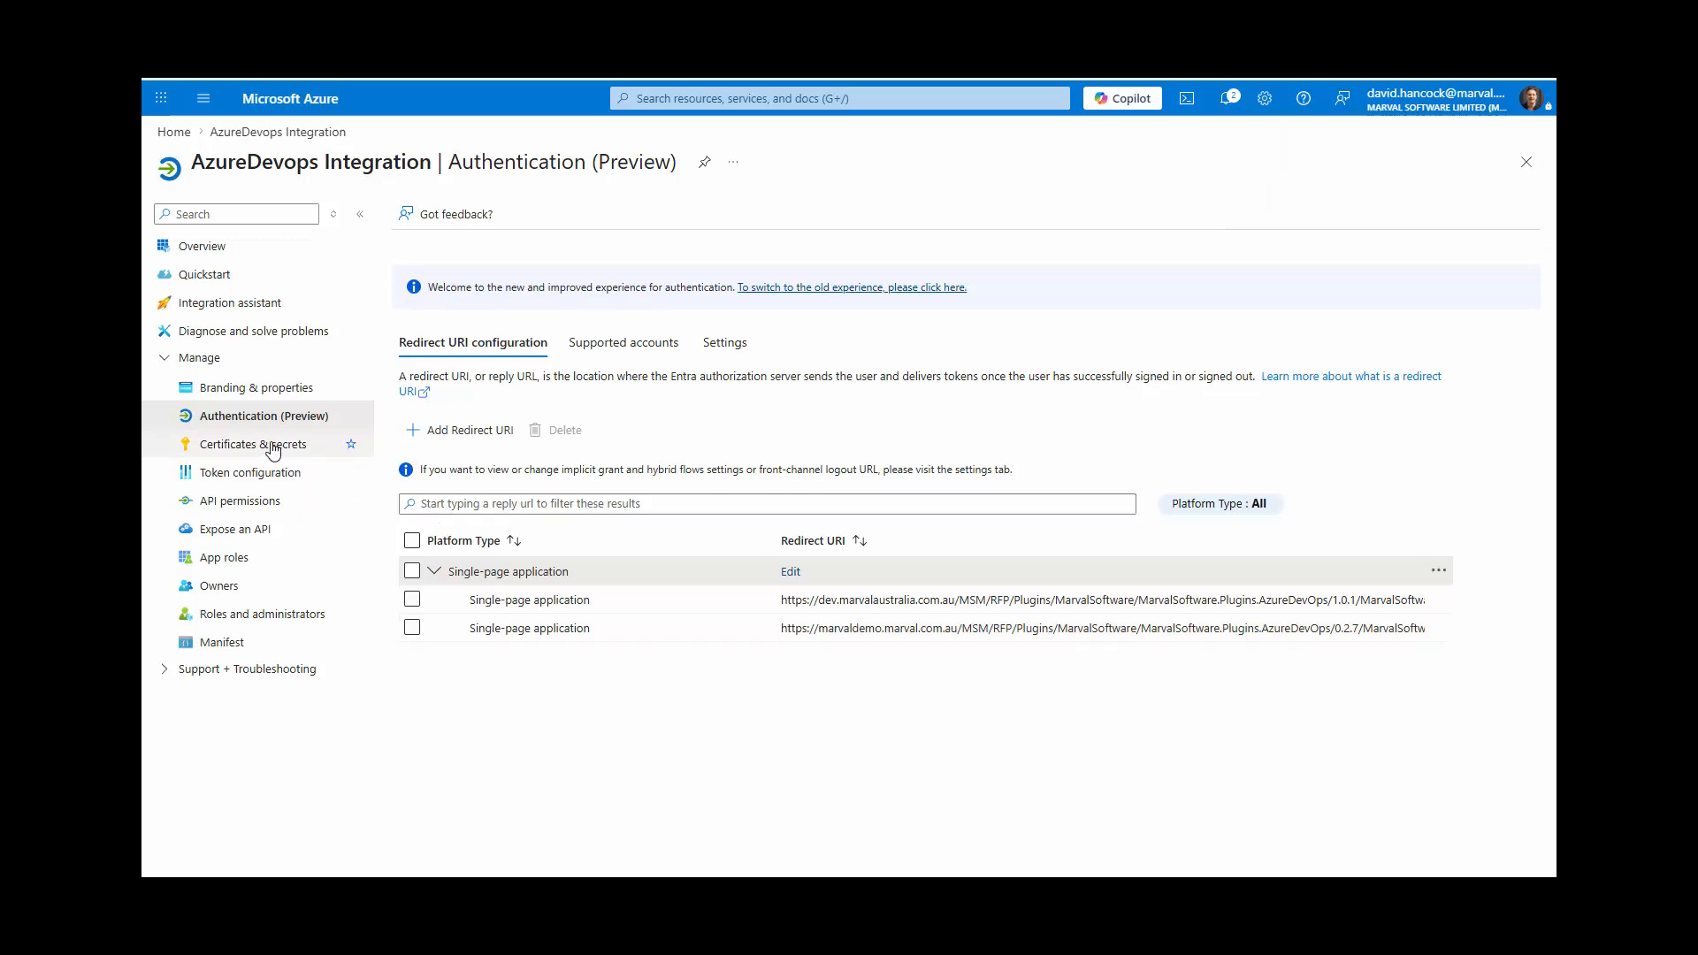
# - Review the app registration's API permissions and the Azure DevOps custom field name in the Marval Integration Platform settings
pyautogui.click(237, 502)
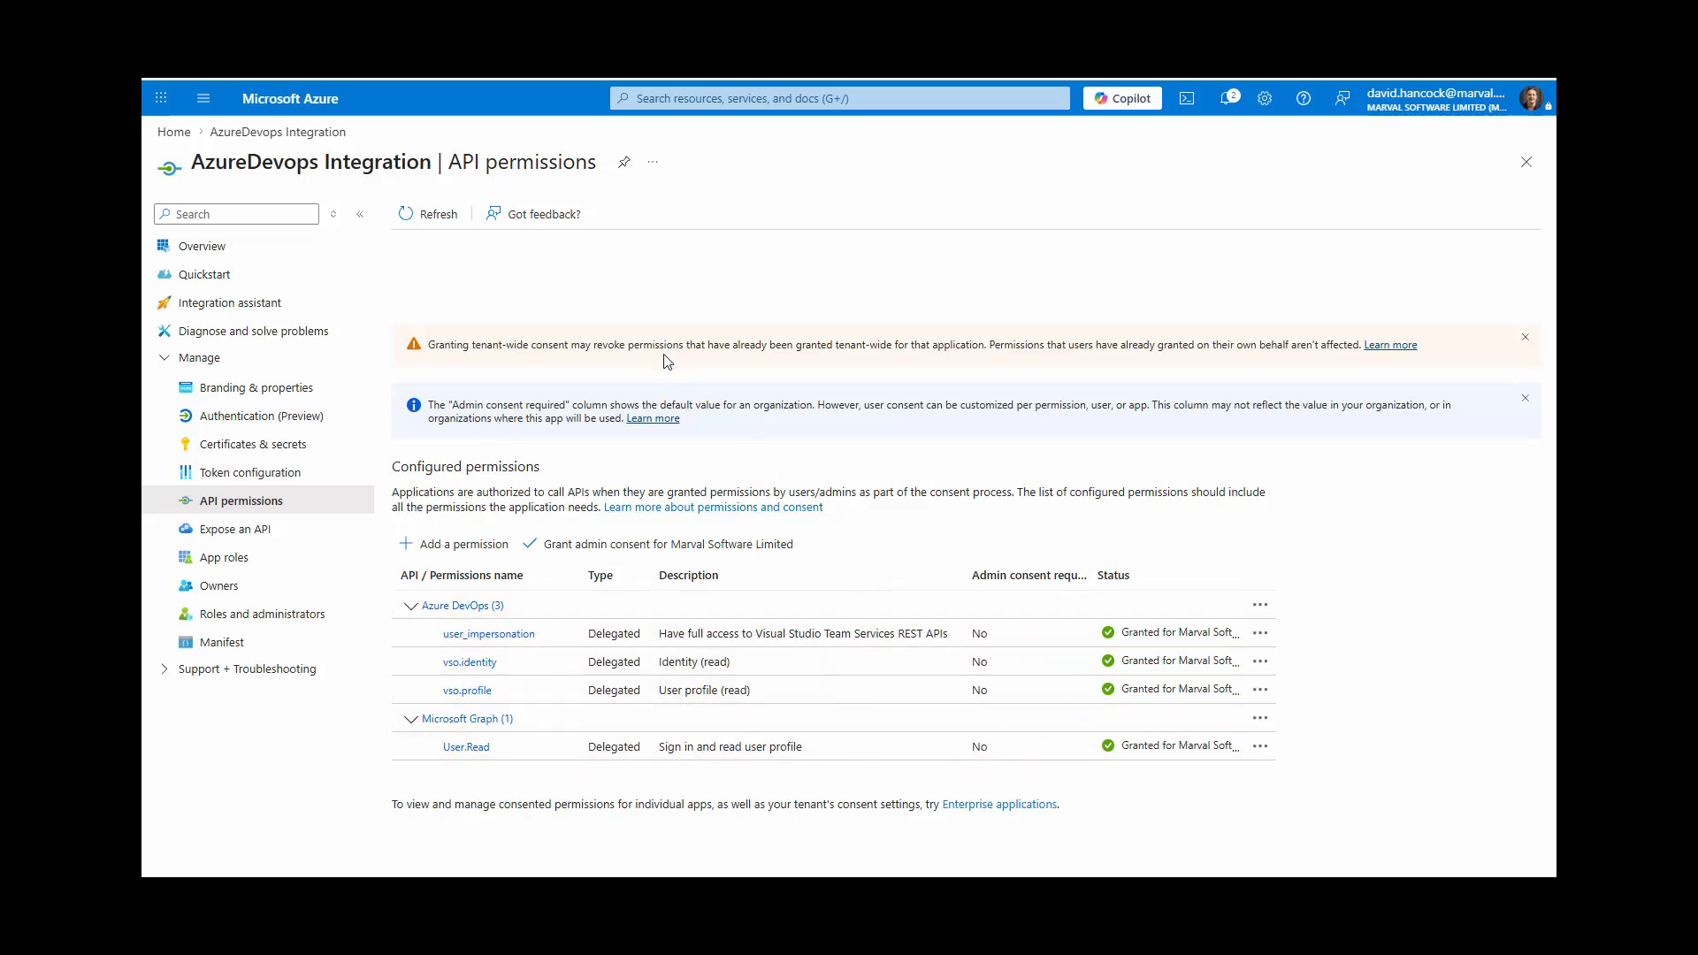
pyautogui.click(211, 253)
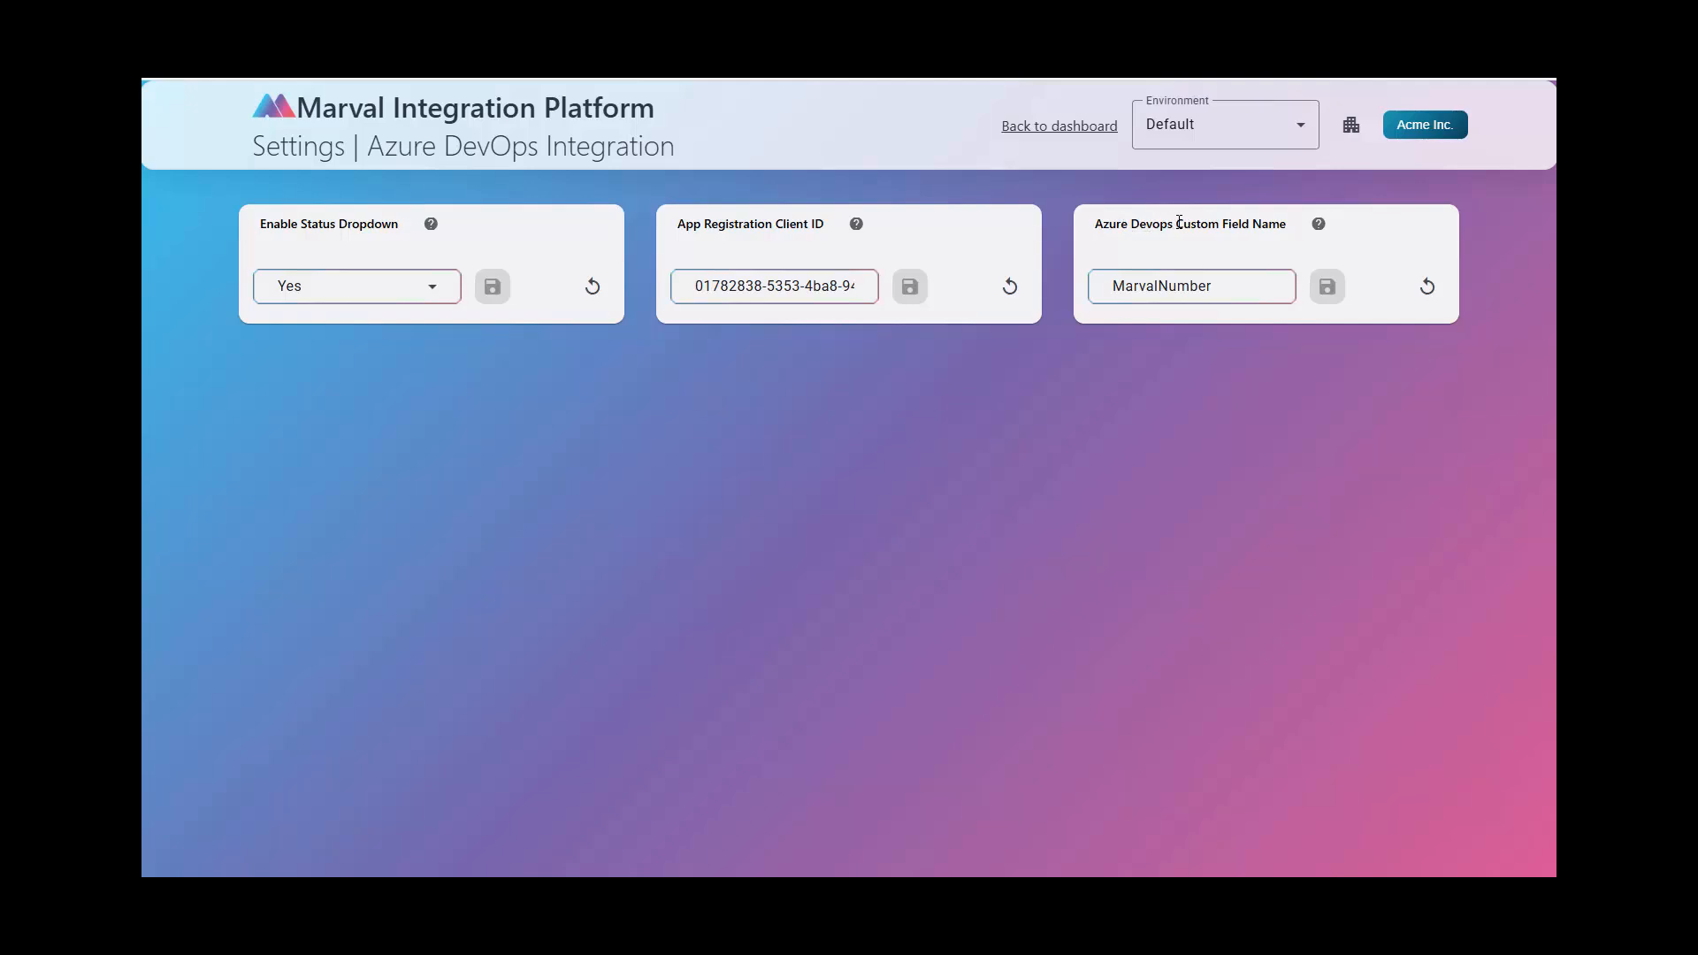
pyautogui.click(1219, 296)
pyautogui.click(1217, 291)
pyautogui.doubleClick(1201, 286)
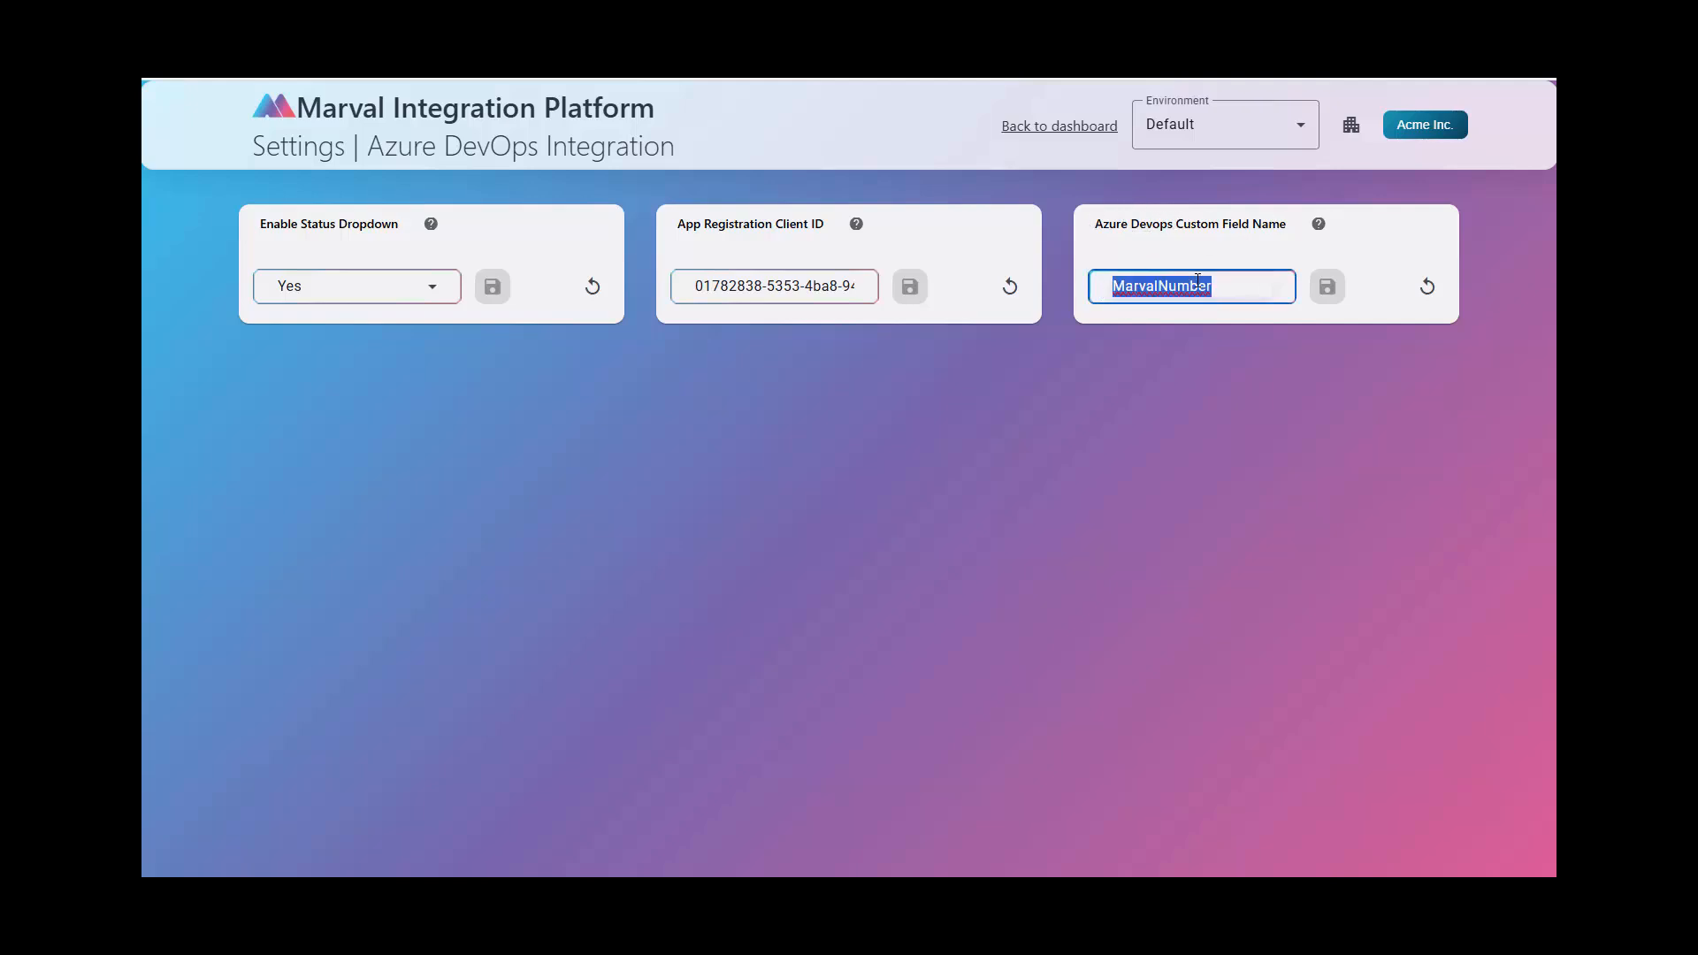
pyautogui.click(1233, 284)
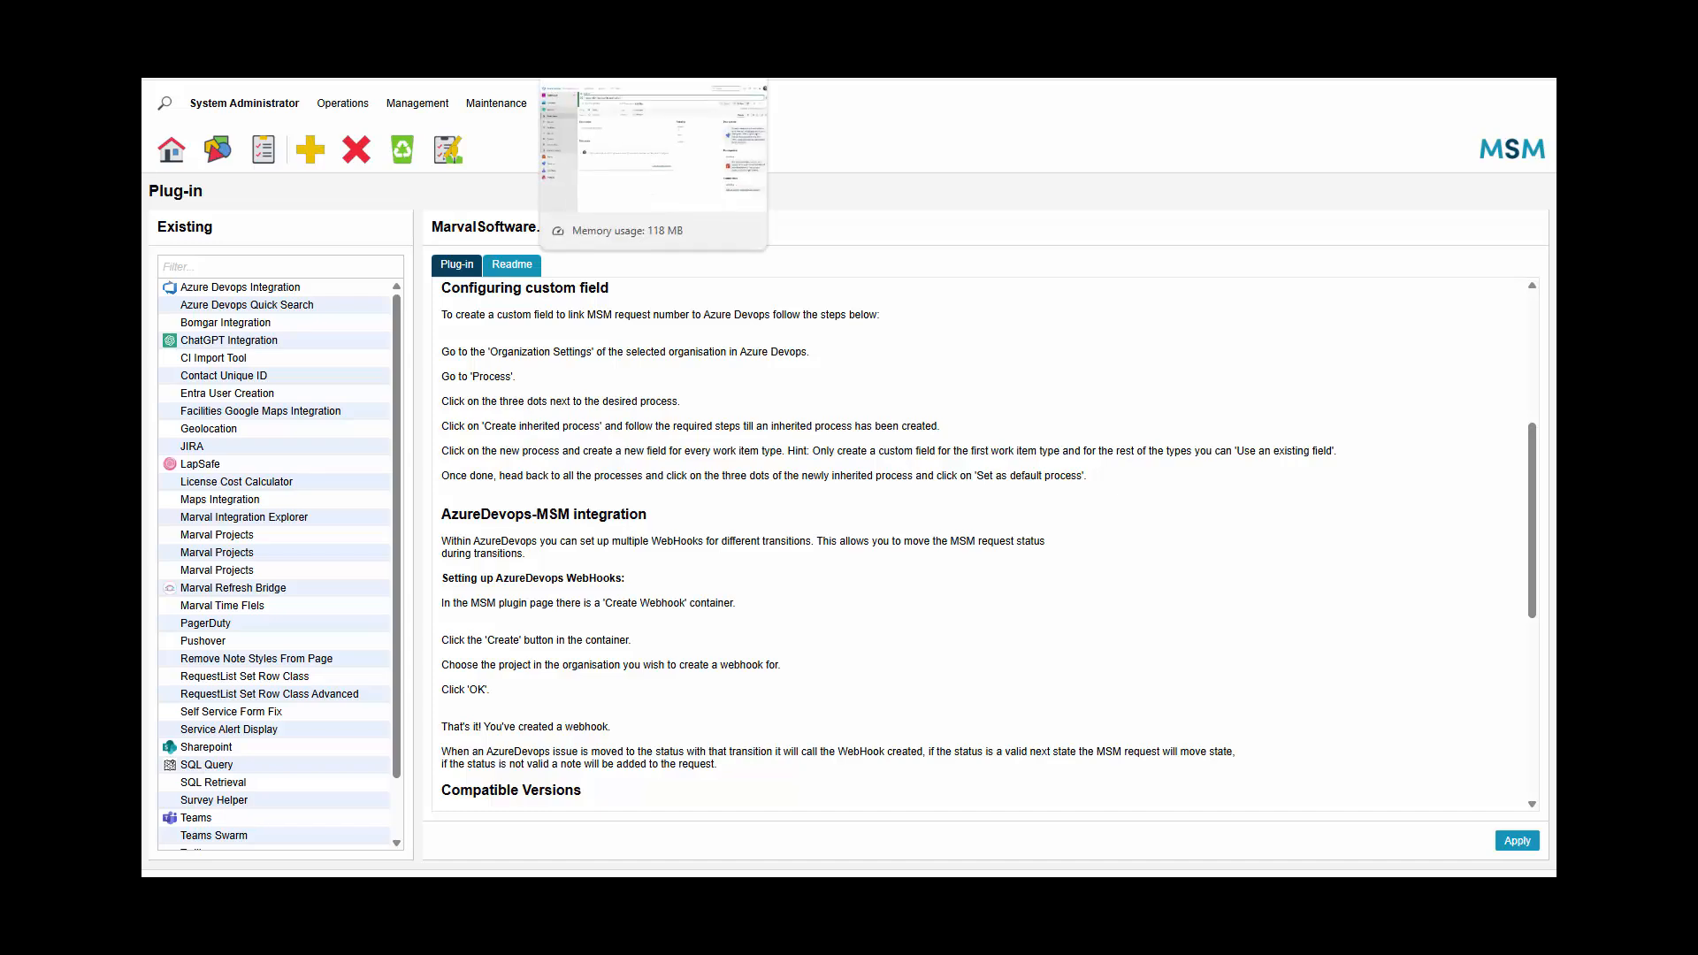
# - Switch to Azure DevOps and open the Issue work item type of the Basic Clone process in the organization settings
pyautogui.click(619, 35)
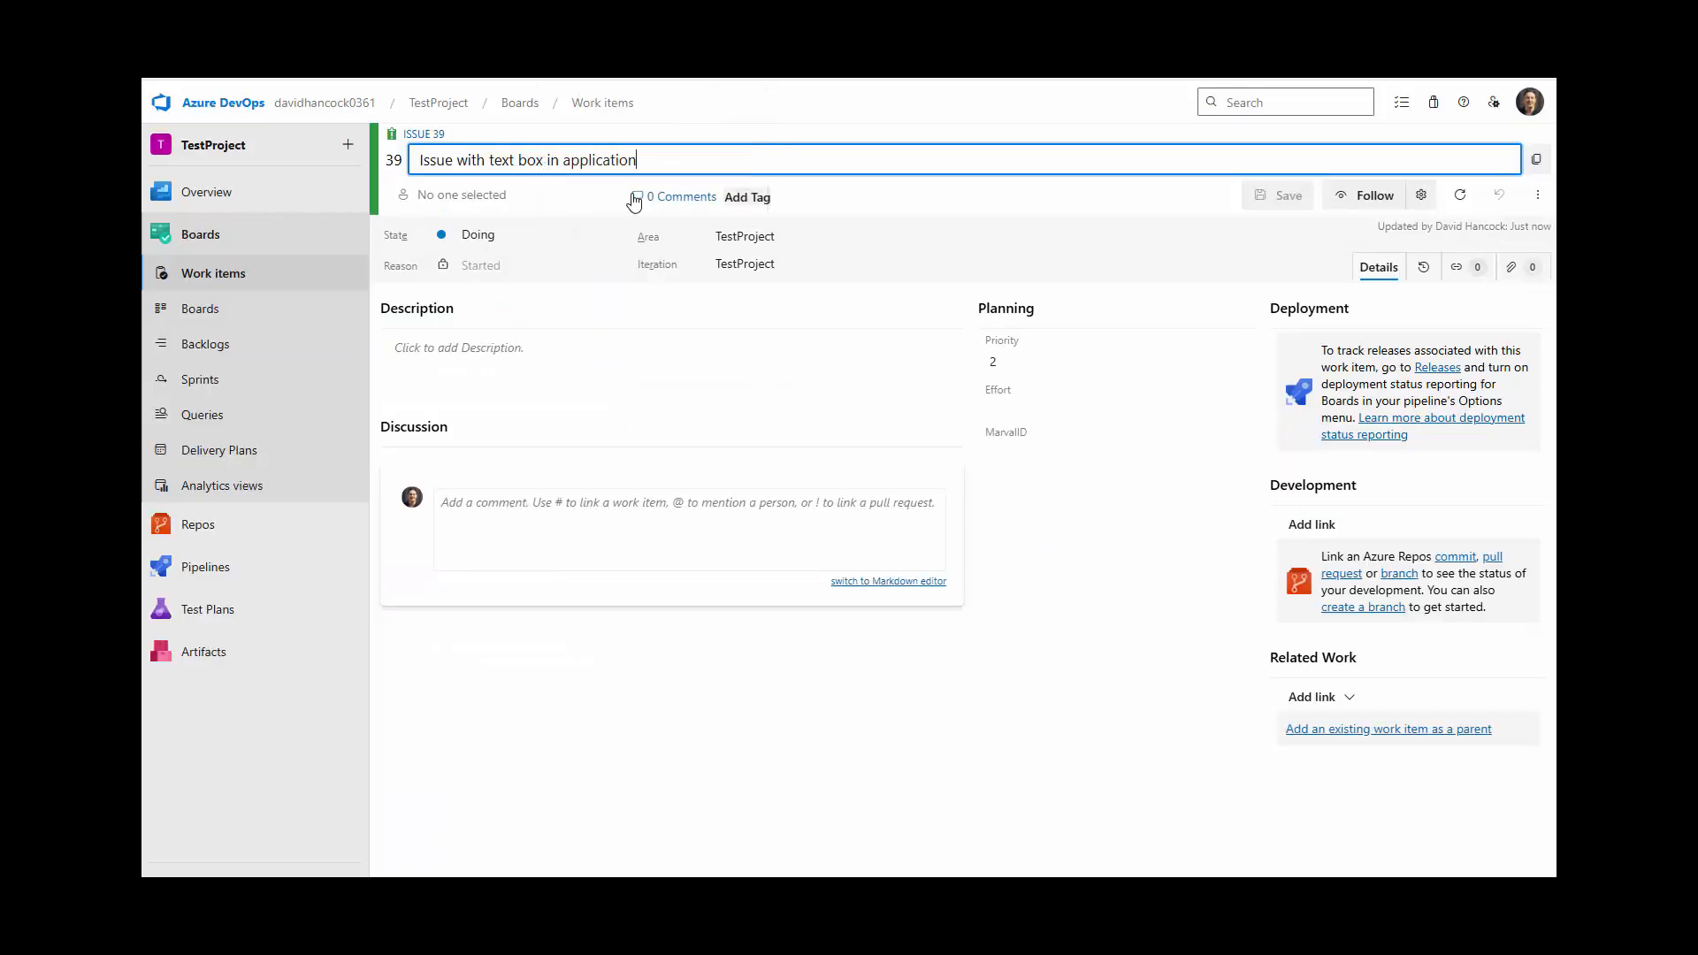
pyautogui.click(312, 105)
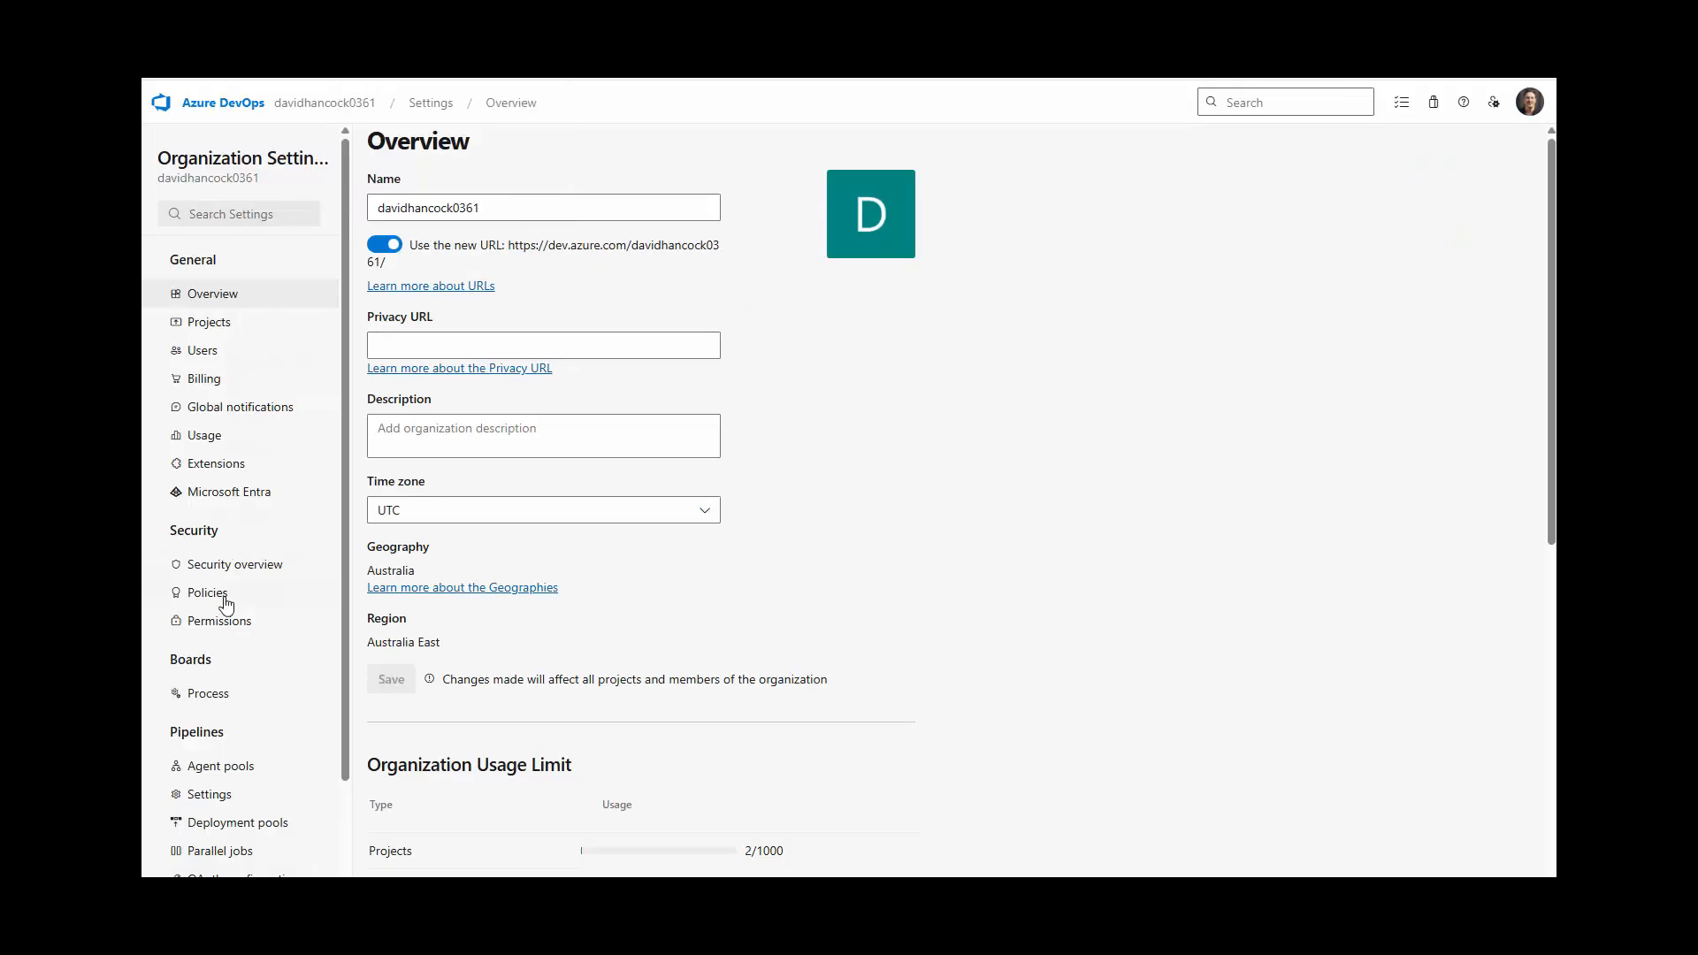
pyautogui.click(212, 696)
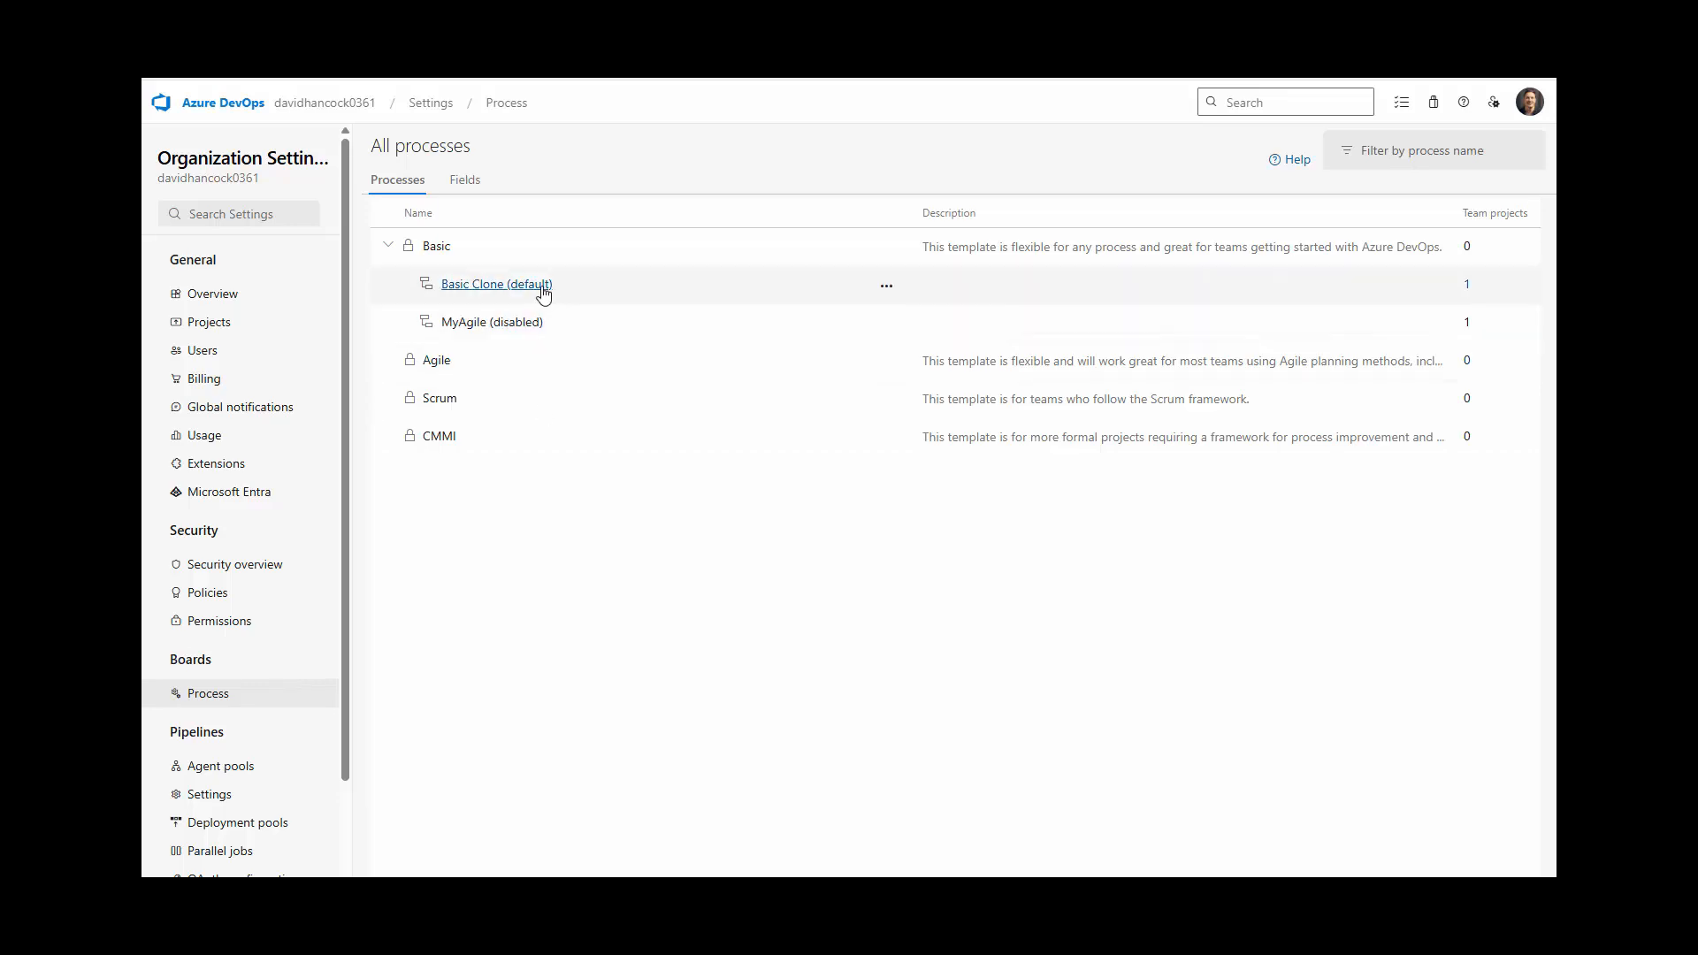
pyautogui.click(501, 284)
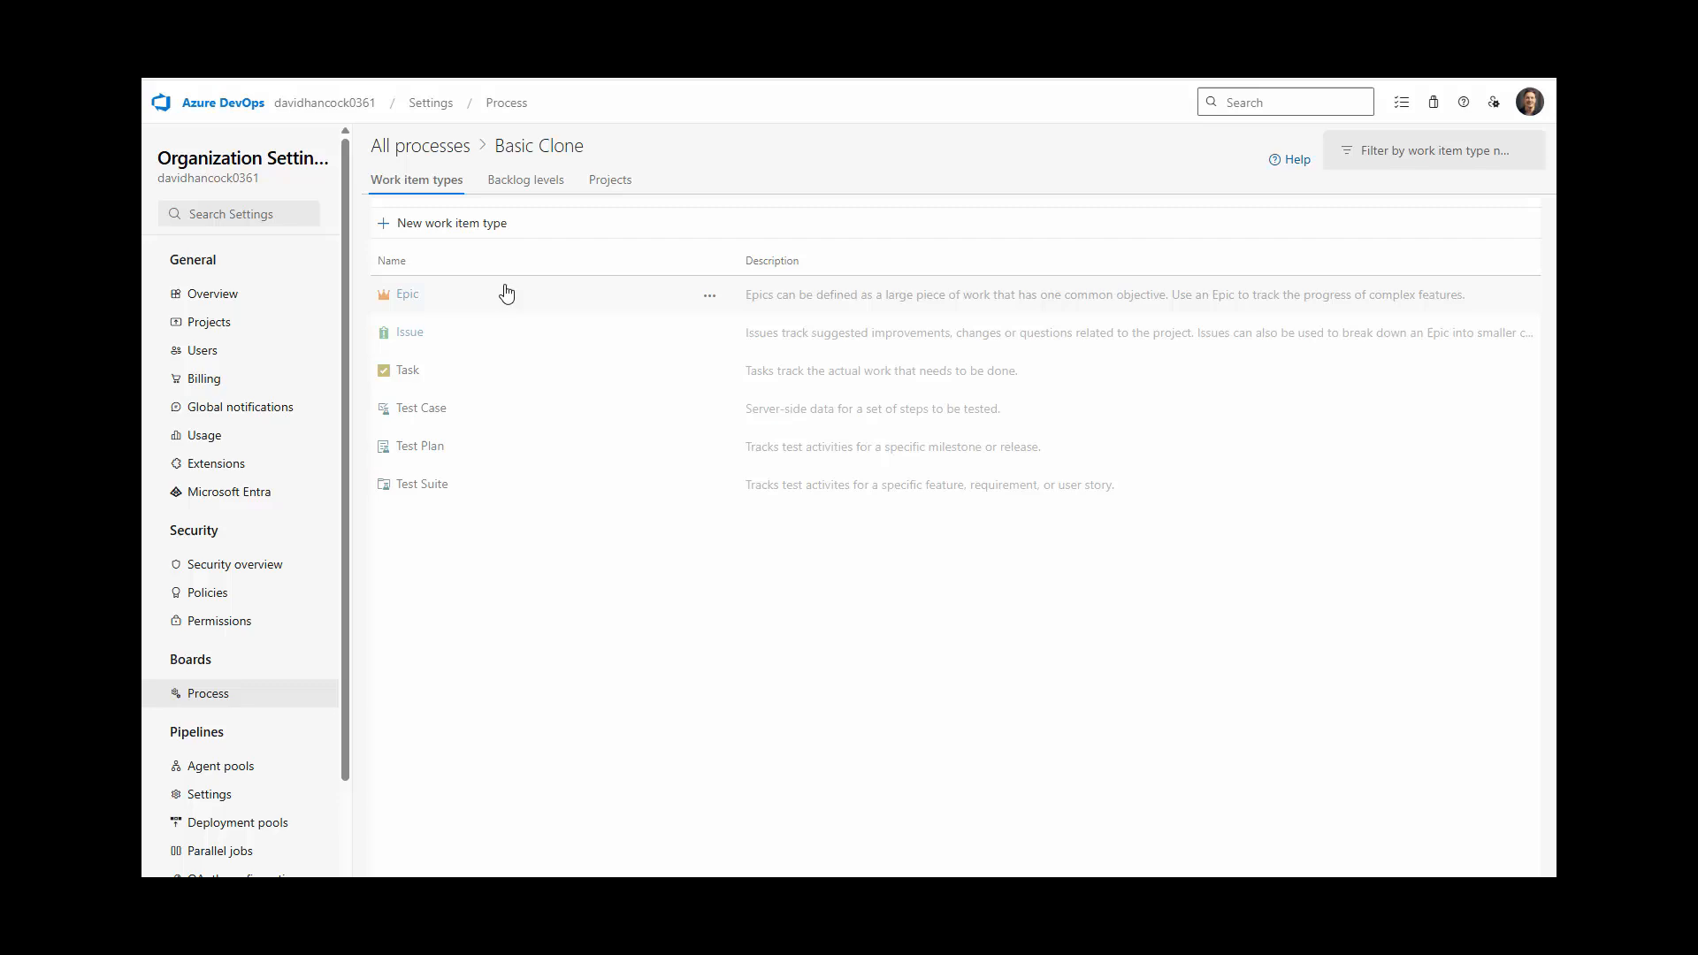
pyautogui.click(410, 332)
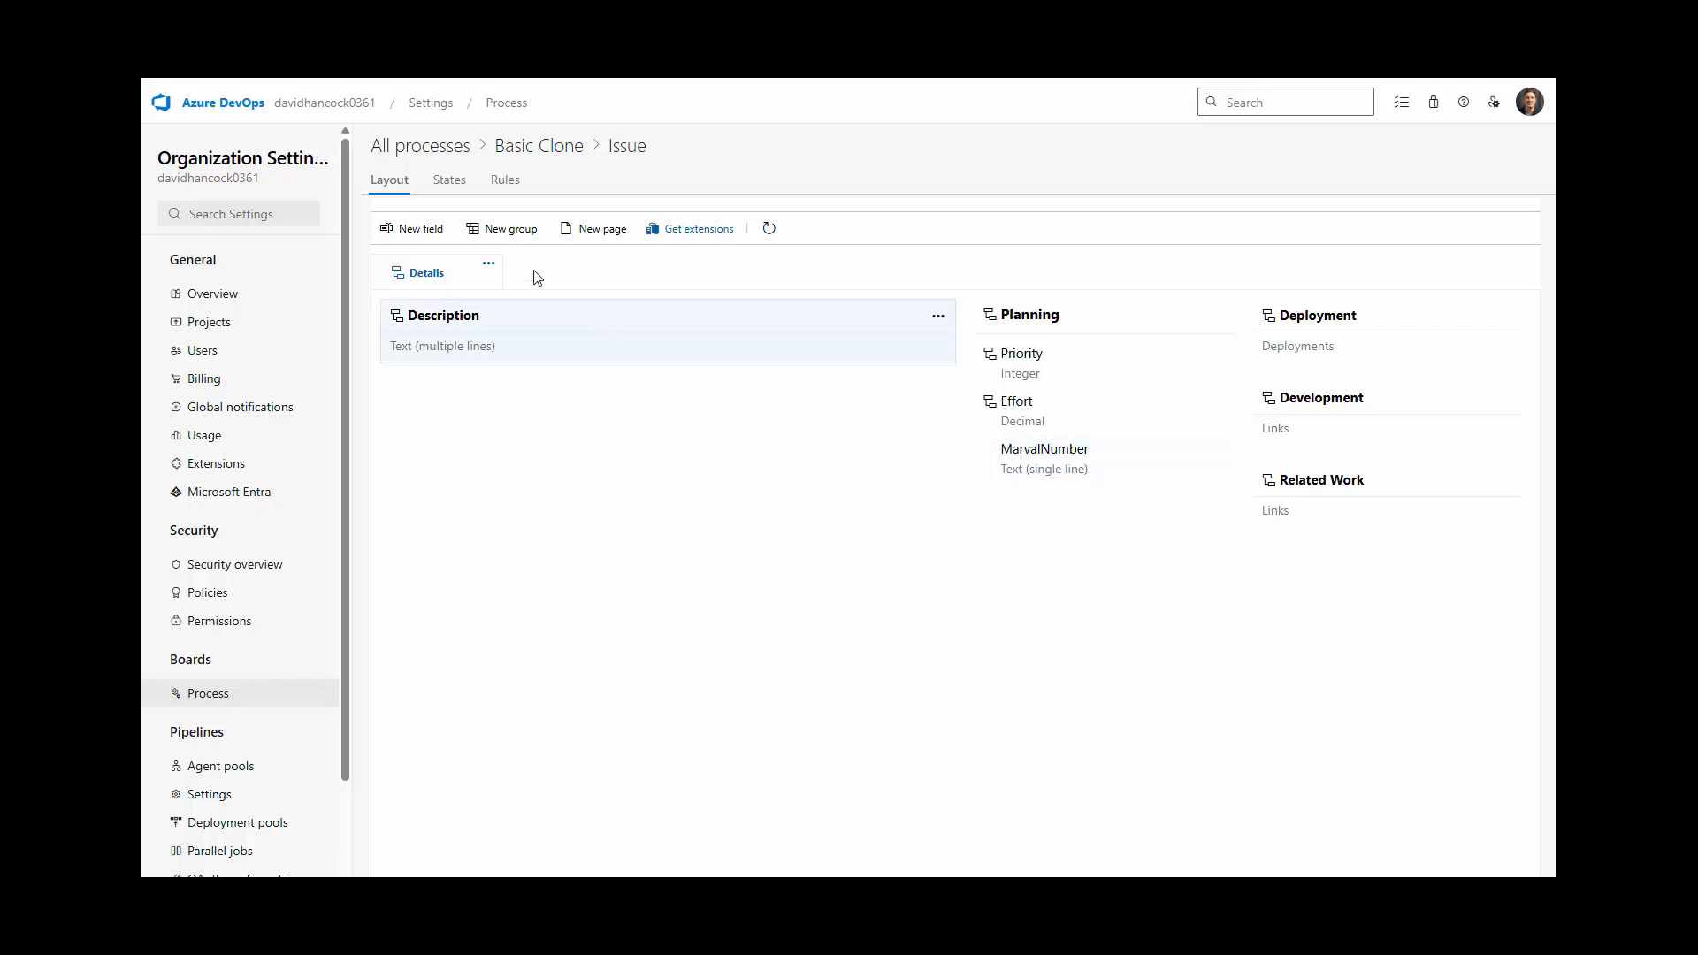
# - Start adding a field to the Issue work item type, choosing the existing MarvalNumber field
pyautogui.click(412, 228)
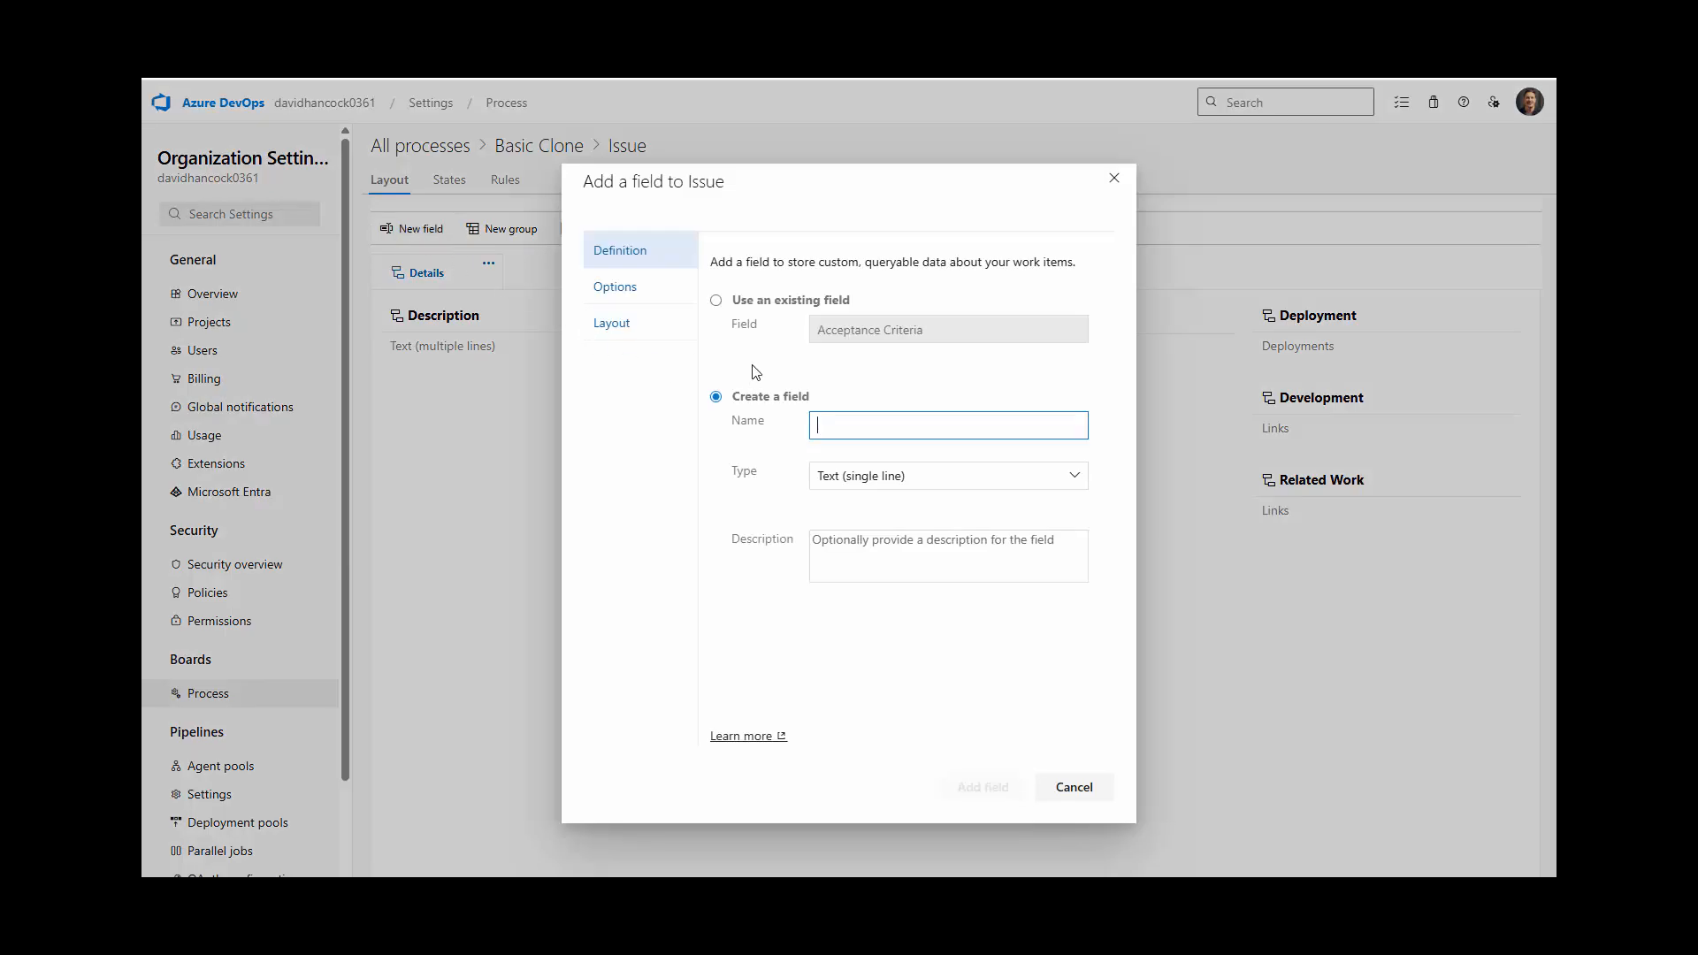
pyautogui.click(775, 302)
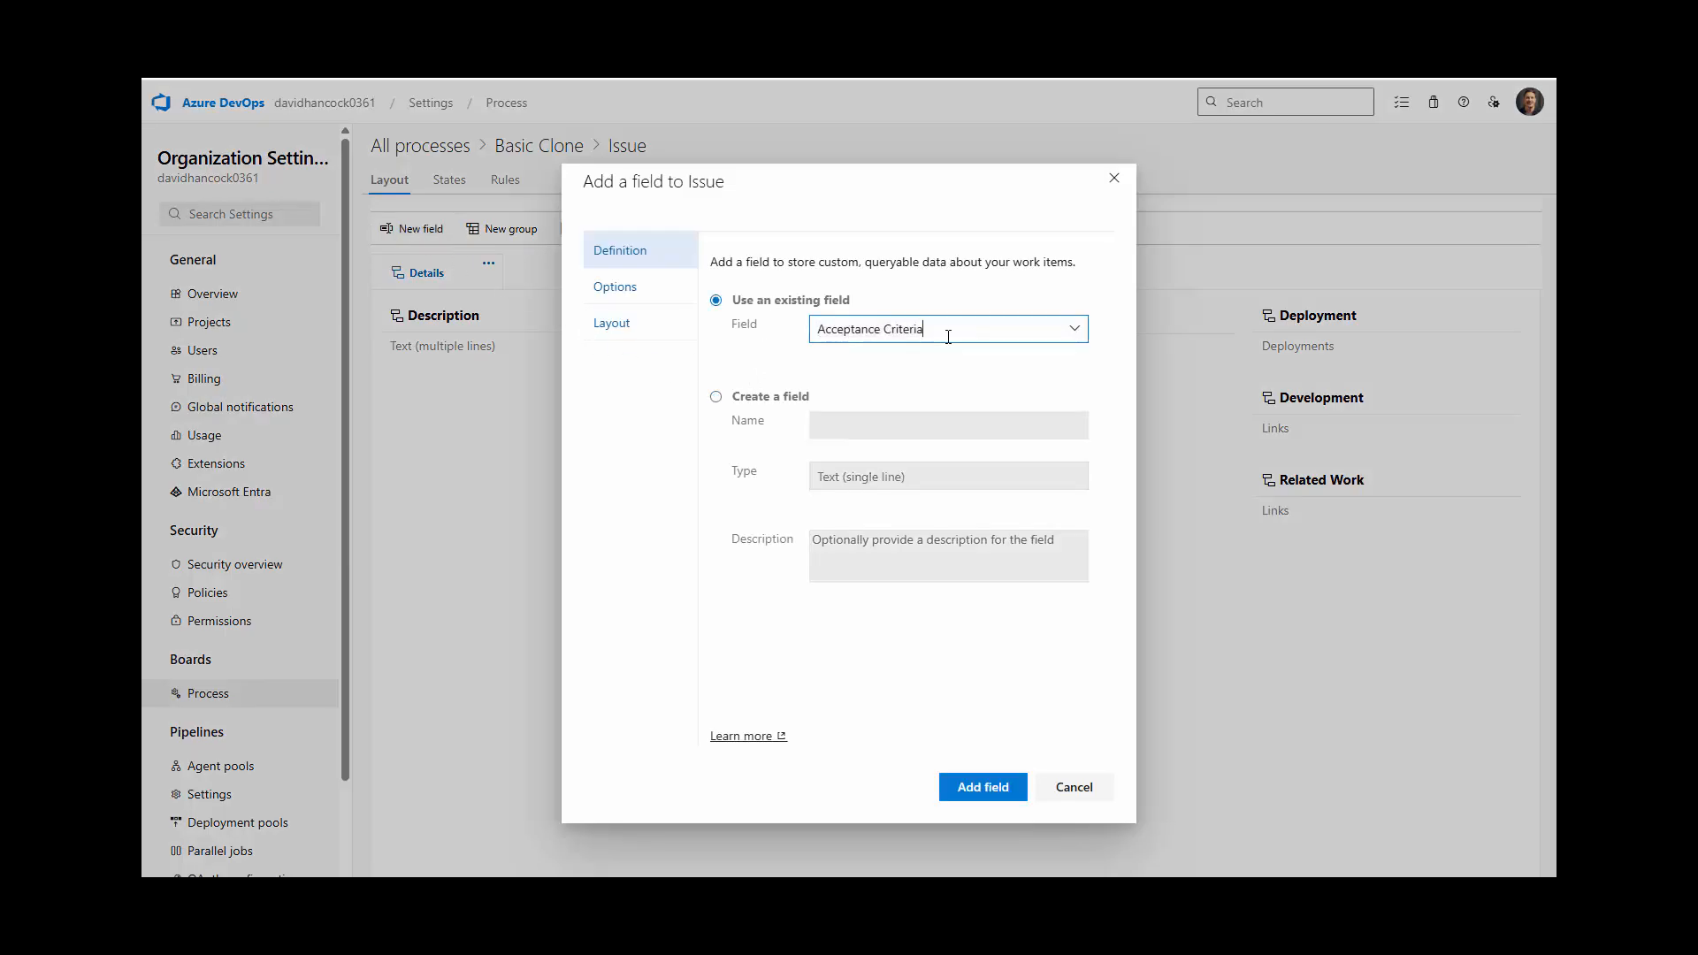
pyautogui.moveTo(948, 337); pyautogui.dragTo(567, 321)
pyautogui.click(1079, 322)
pyautogui.scroll(-10, 911, 442)
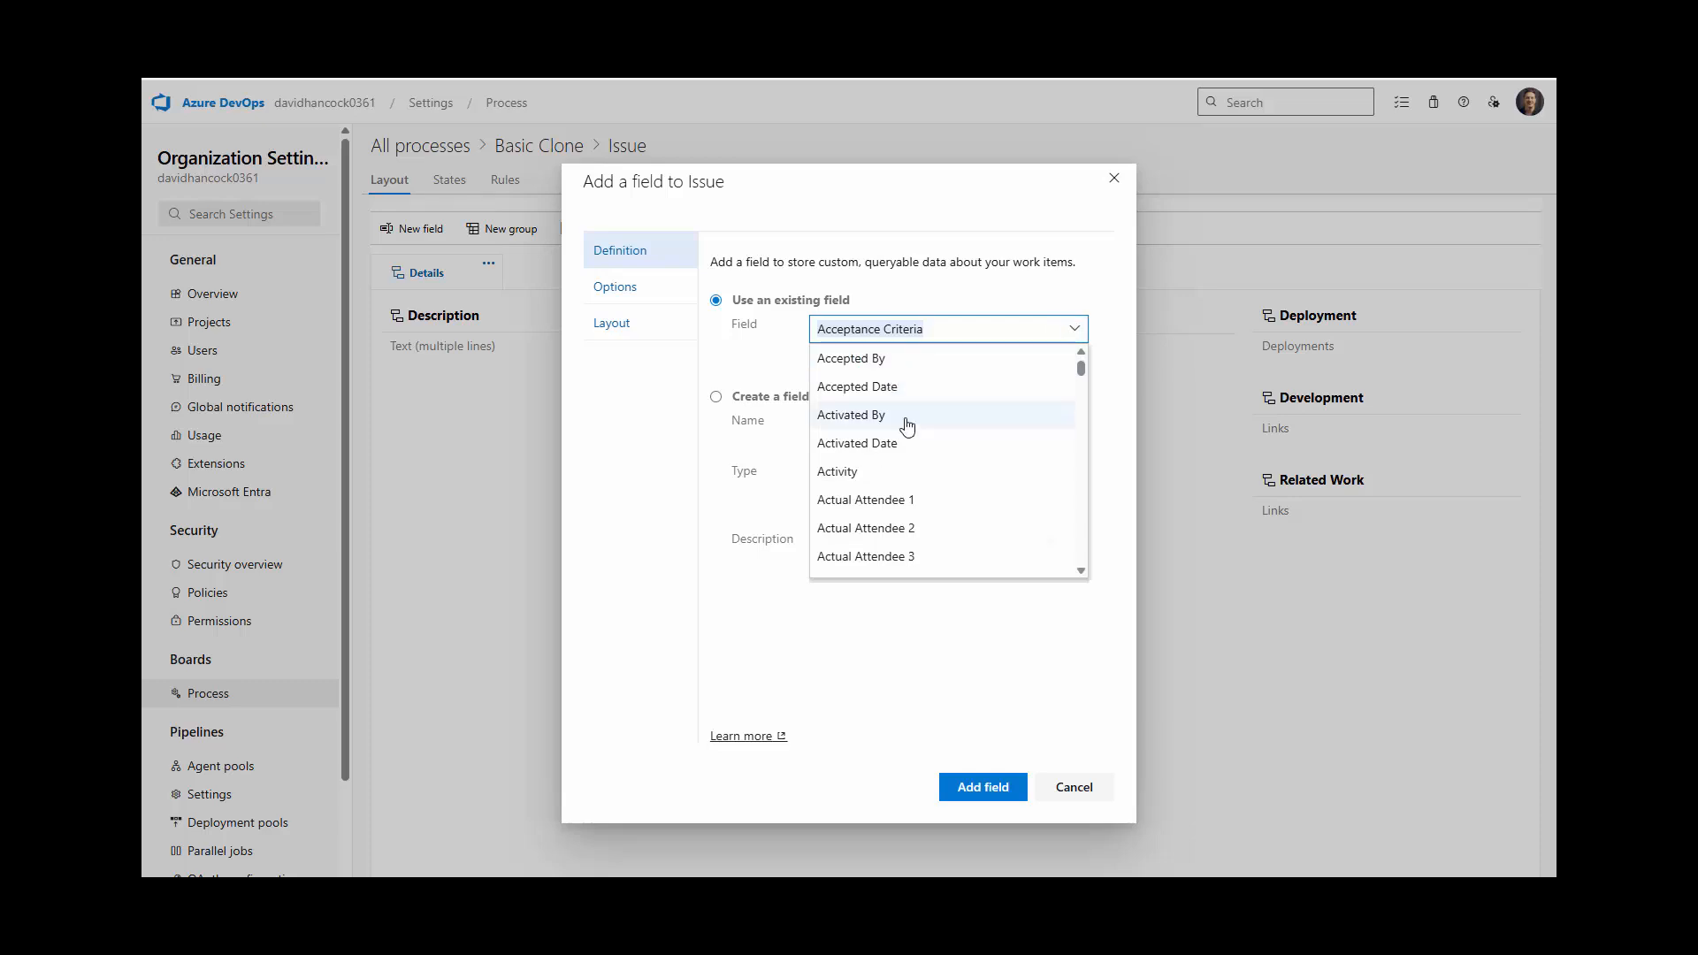
pyautogui.scroll(-5, 917, 457)
pyautogui.scroll(4, 910, 451)
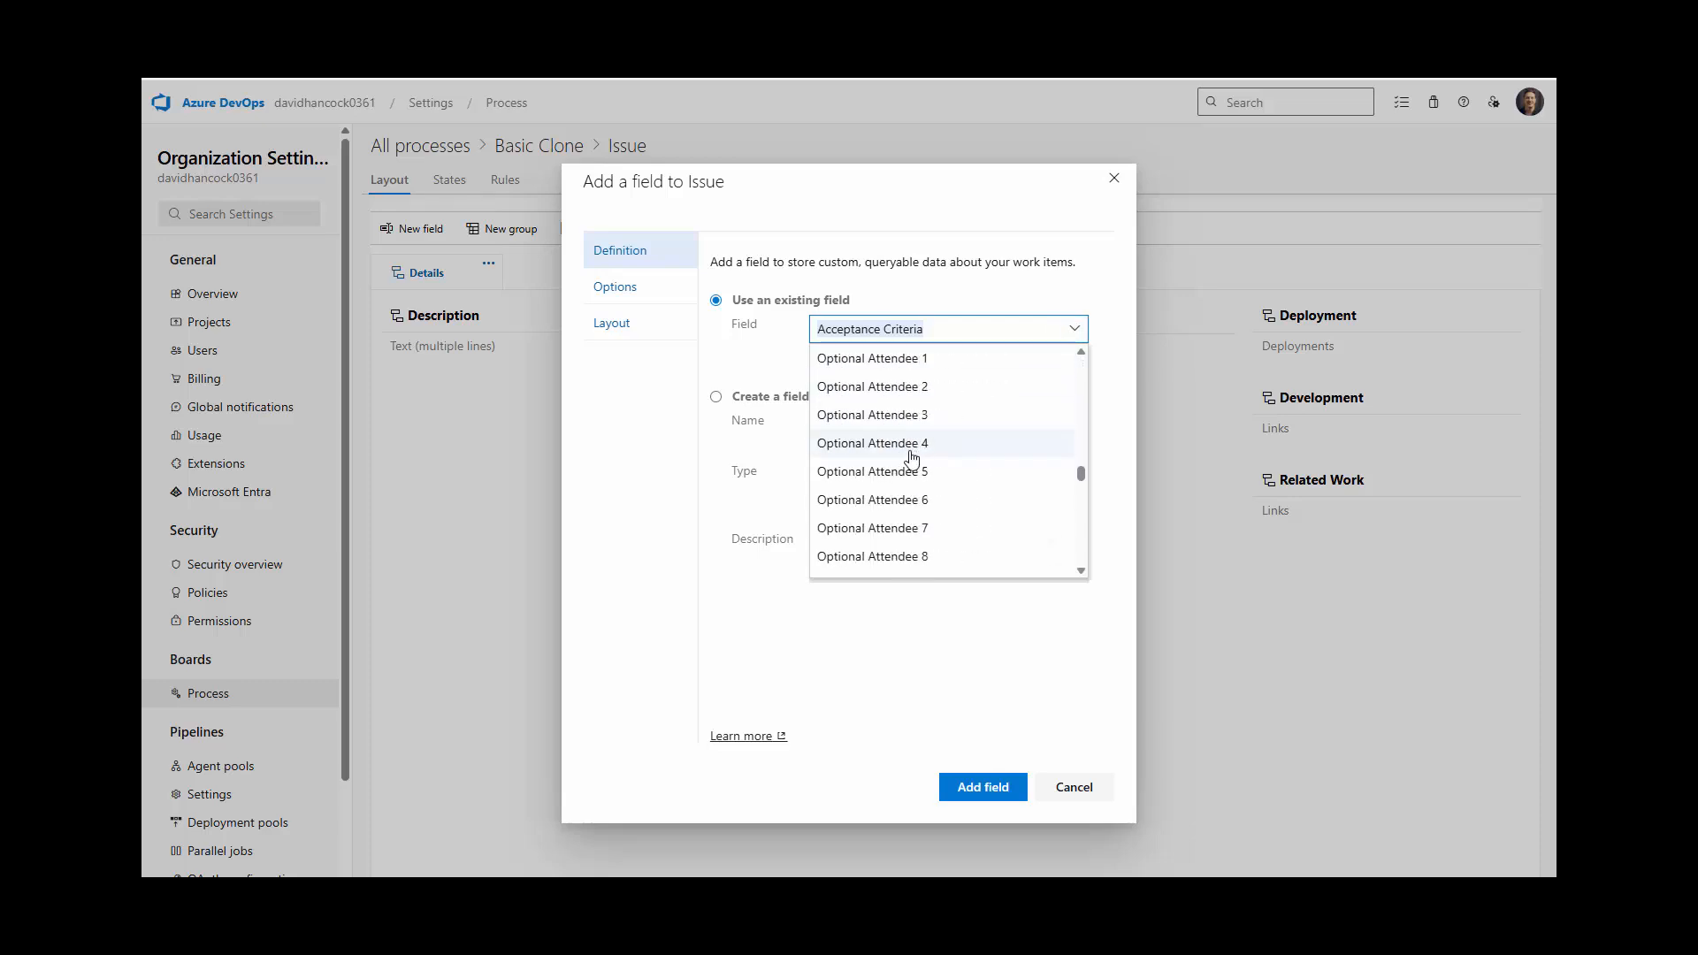
pyautogui.click(865, 420)
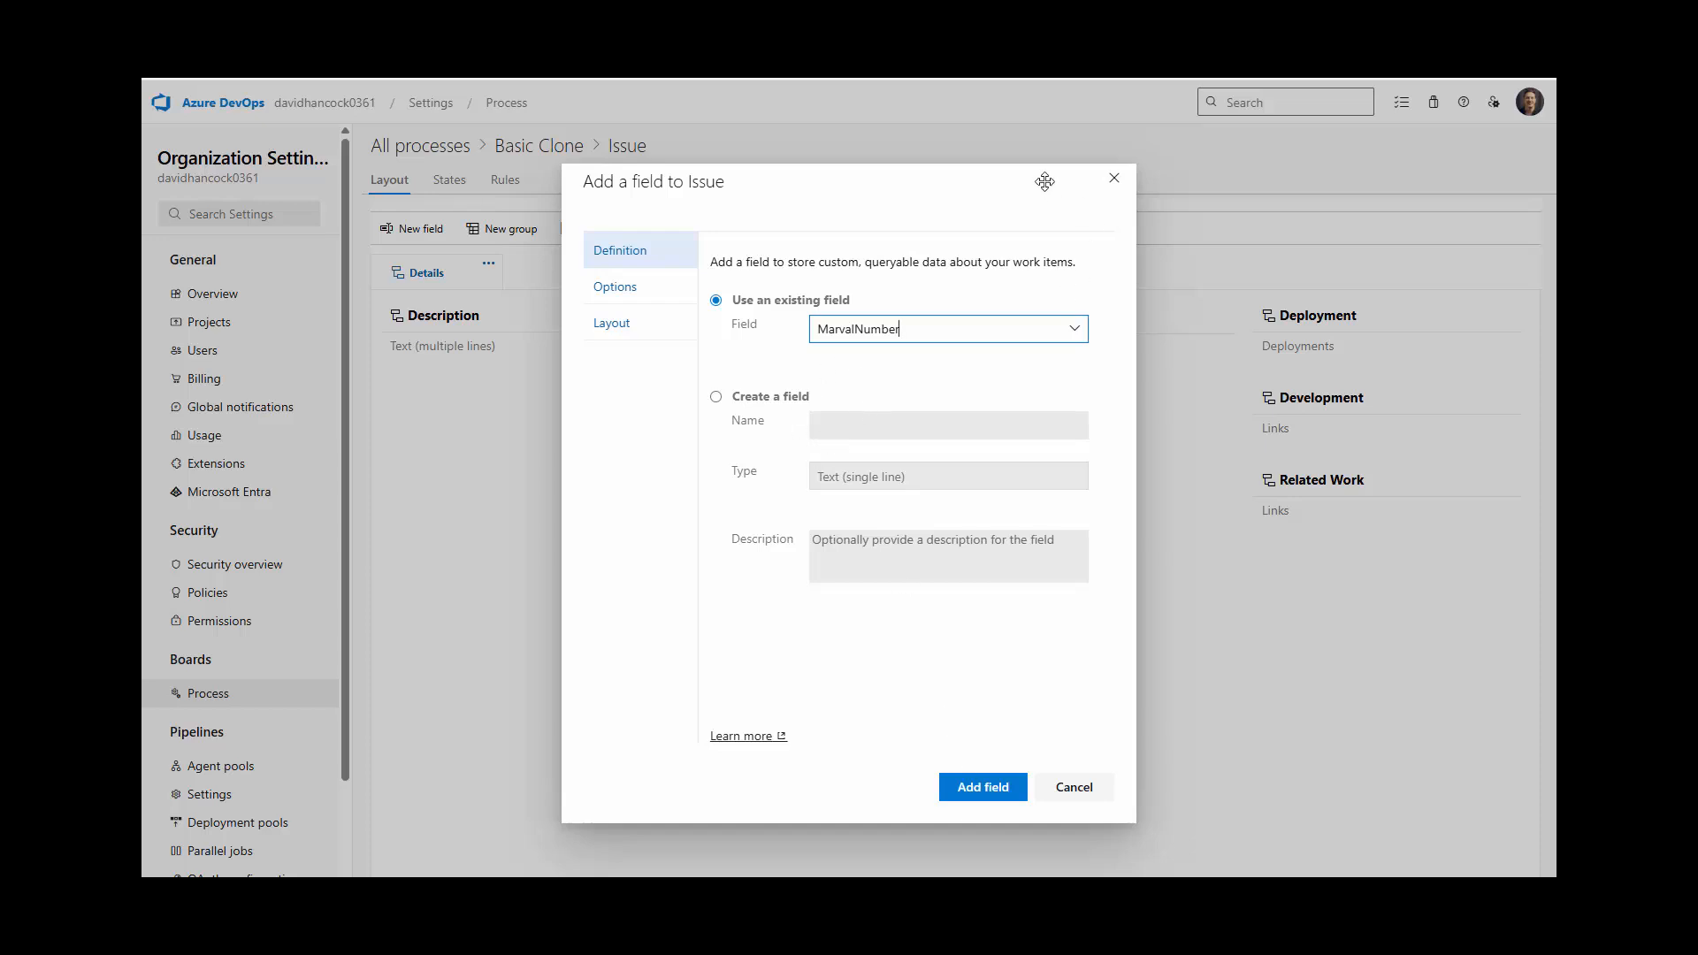
# - Examine the options for creating a new Text (single line) field for Issue, and cancel adding the field
pyautogui.moveTo(1042, 178); pyautogui.dragTo(803, 190)
pyautogui.click(554, 413)
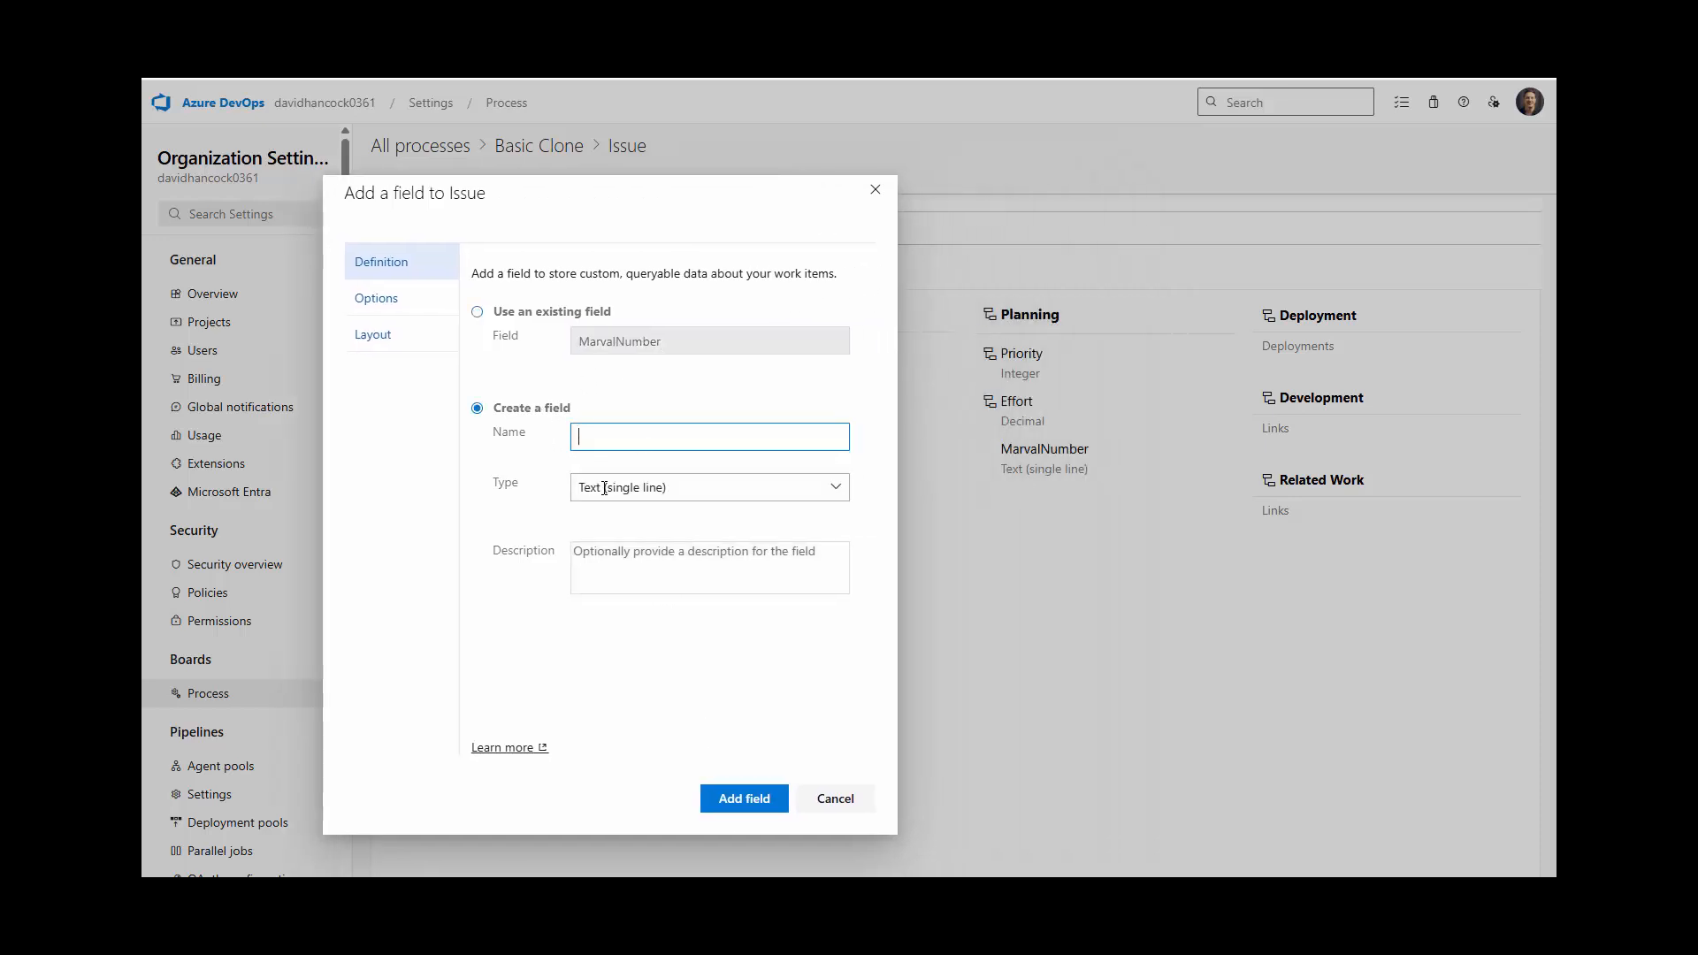
pyautogui.click(664, 488)
pyautogui.moveTo(682, 493); pyautogui.dragTo(552, 495)
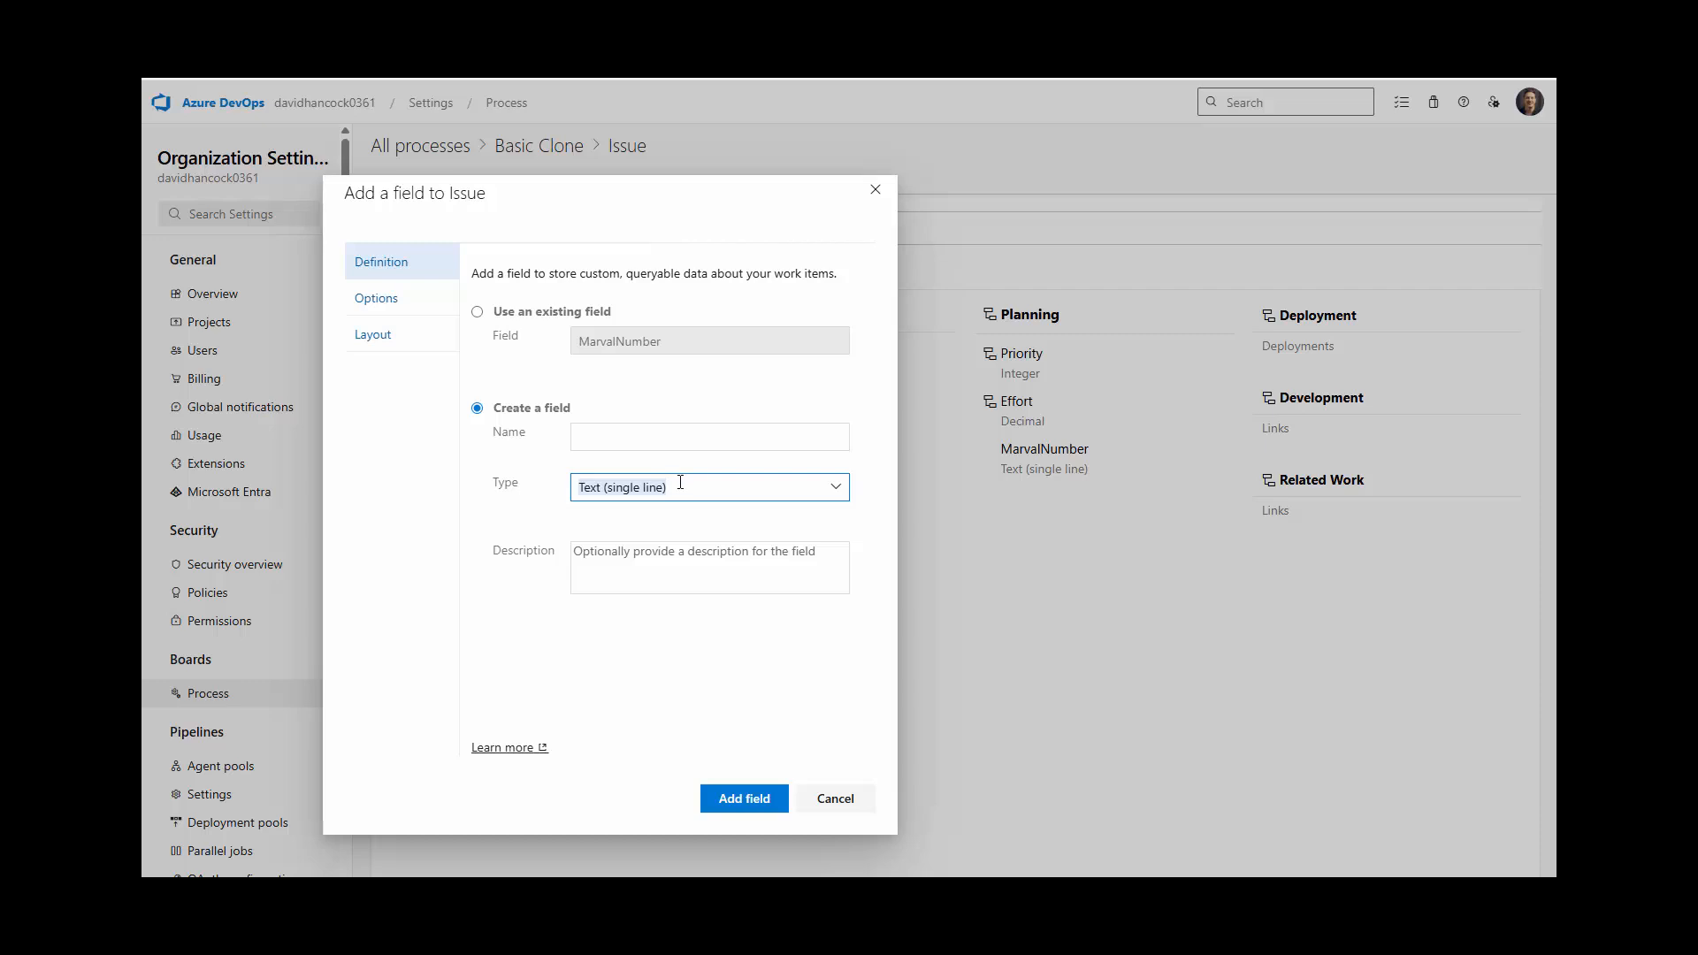
pyautogui.click(835, 488)
pyautogui.click(631, 432)
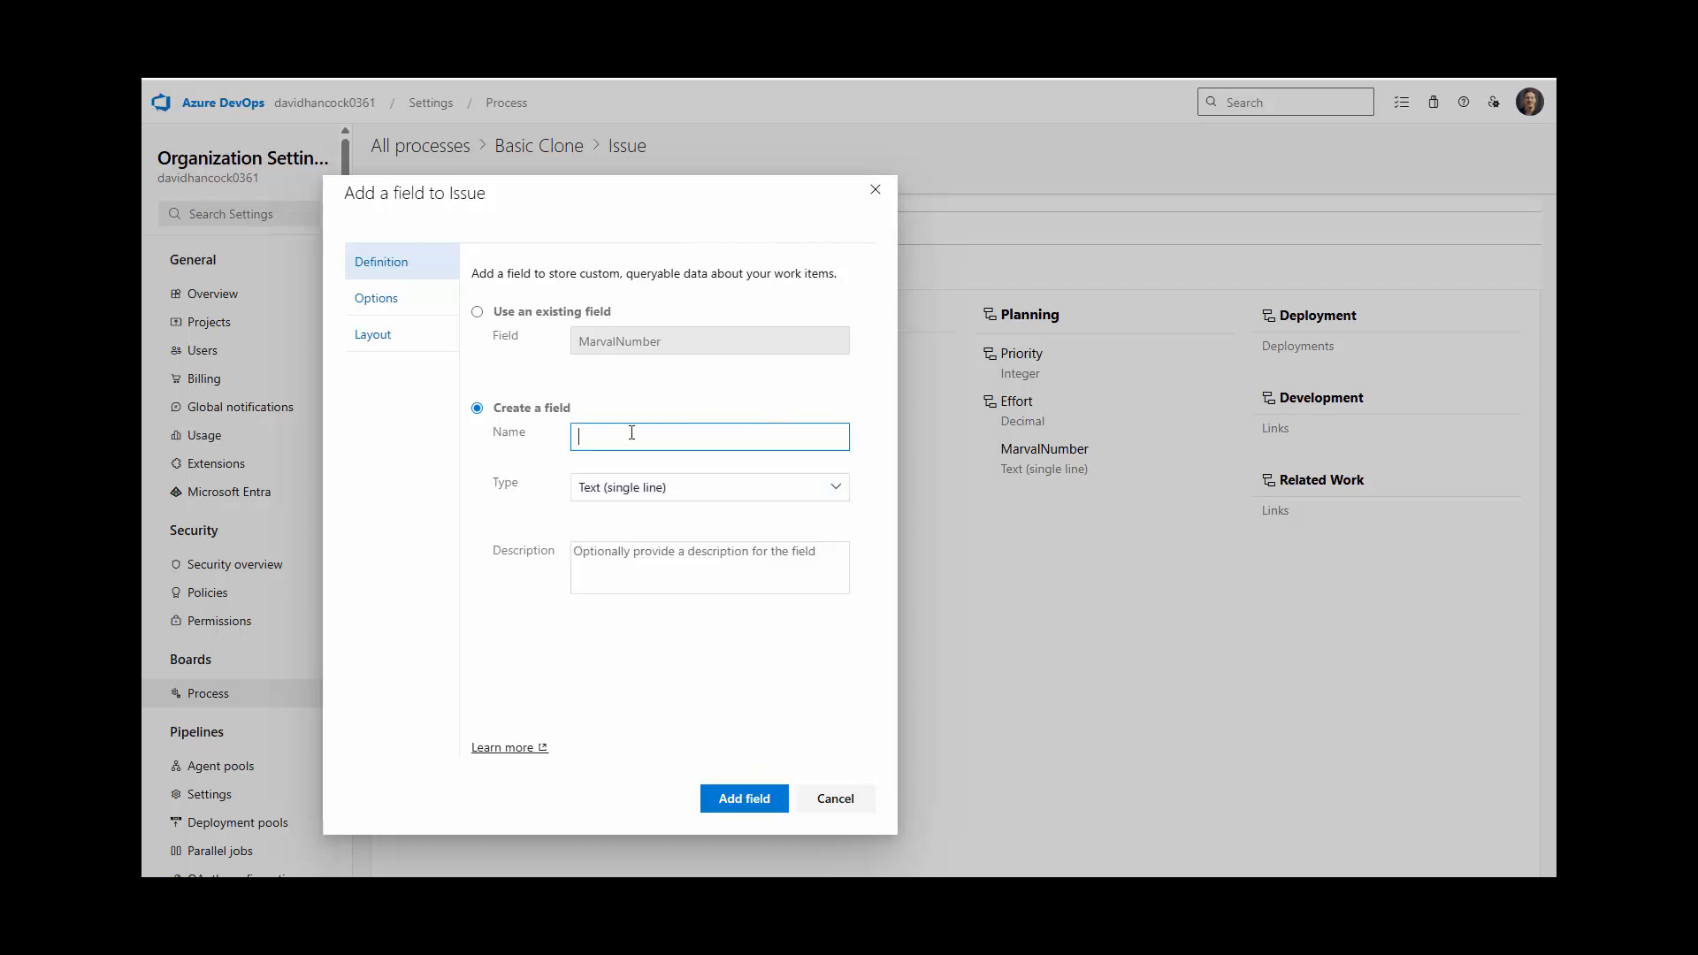
pyautogui.click(834, 798)
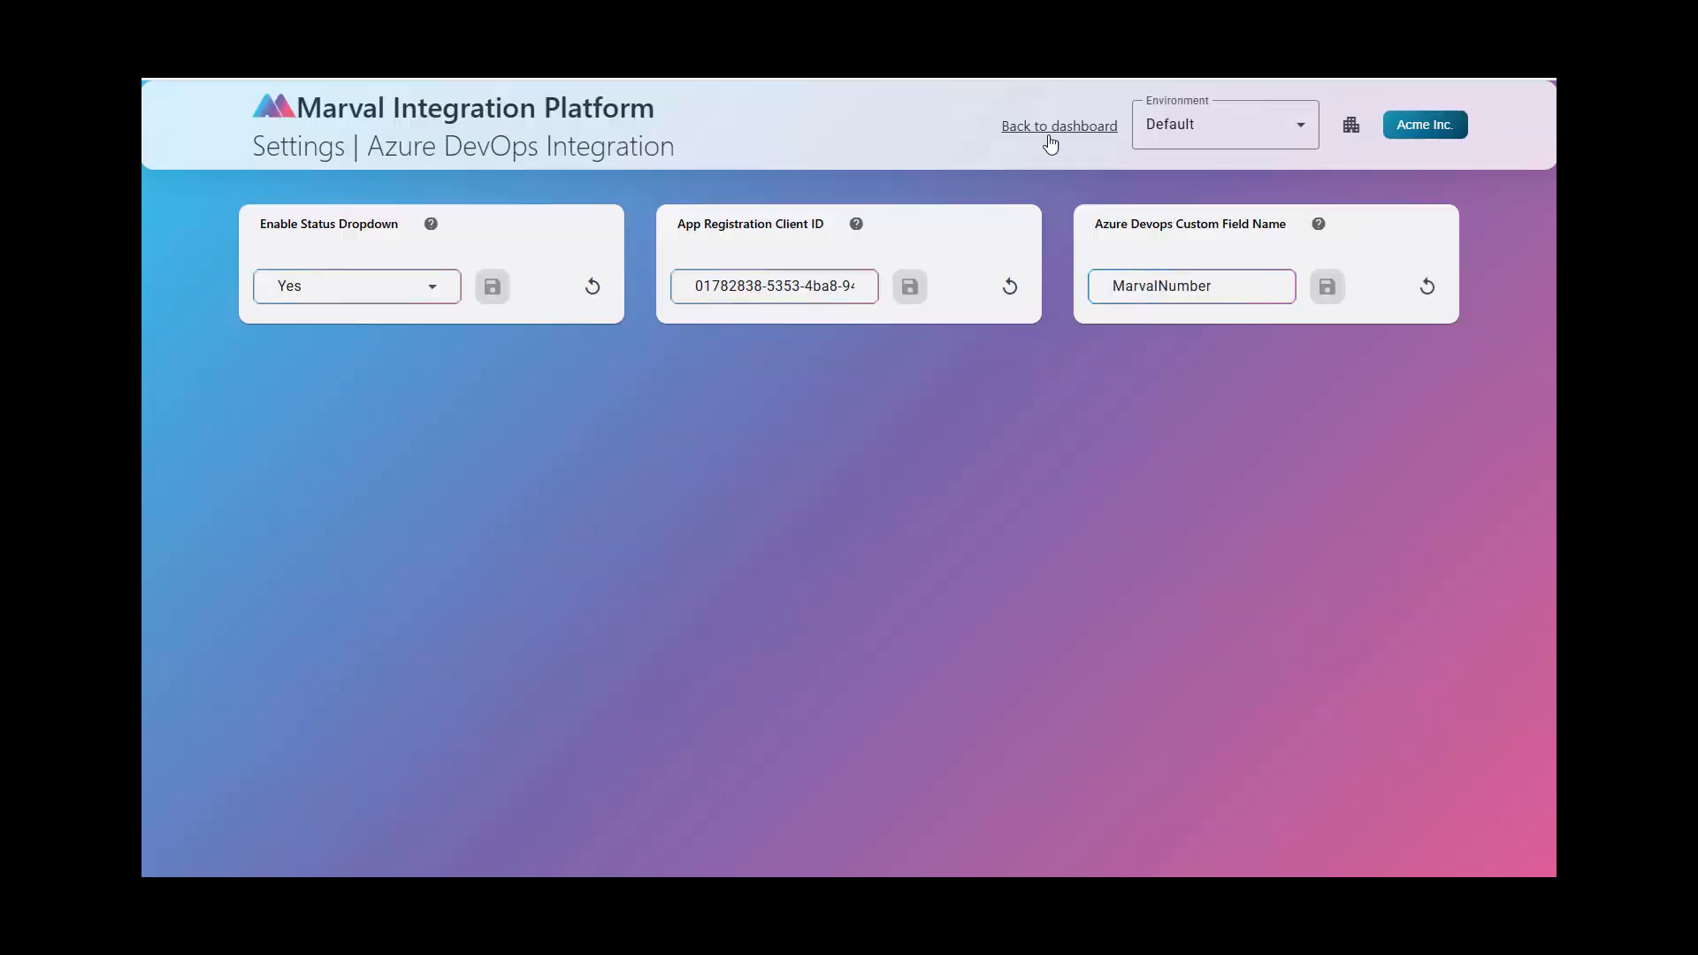
# - Return to the Integration Platform dashboard and review the core settings and the MSM version under the connection status
pyautogui.click(1051, 131)
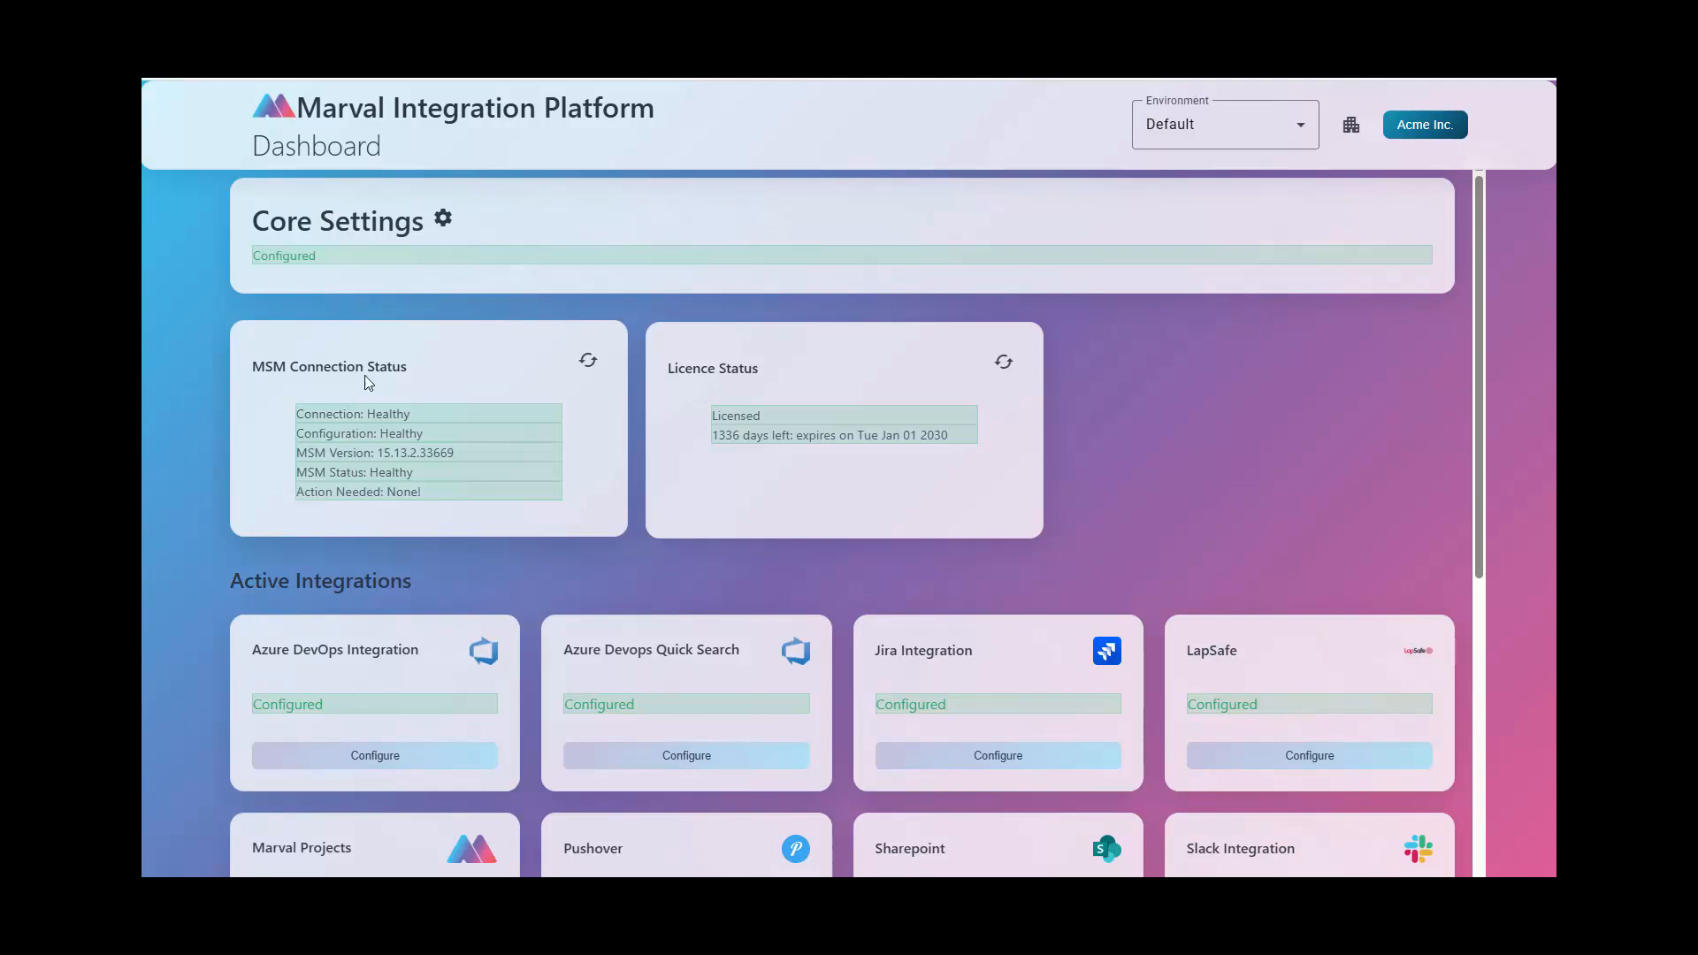
pyautogui.click(766, 251)
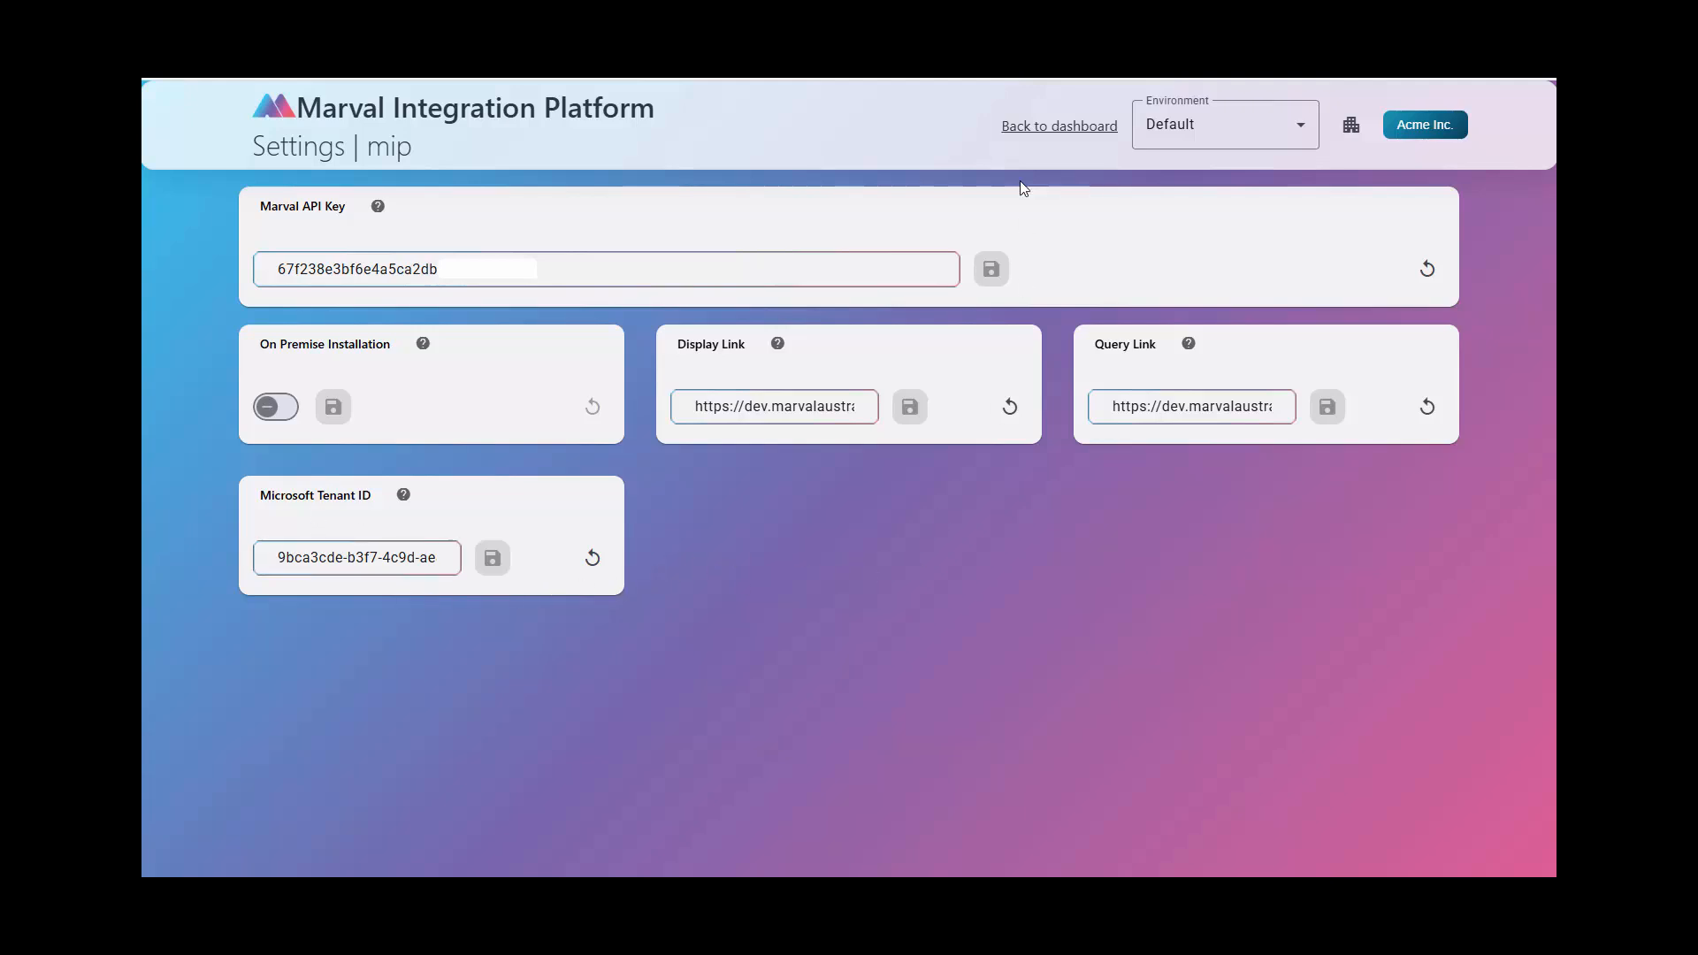
pyautogui.click(1044, 132)
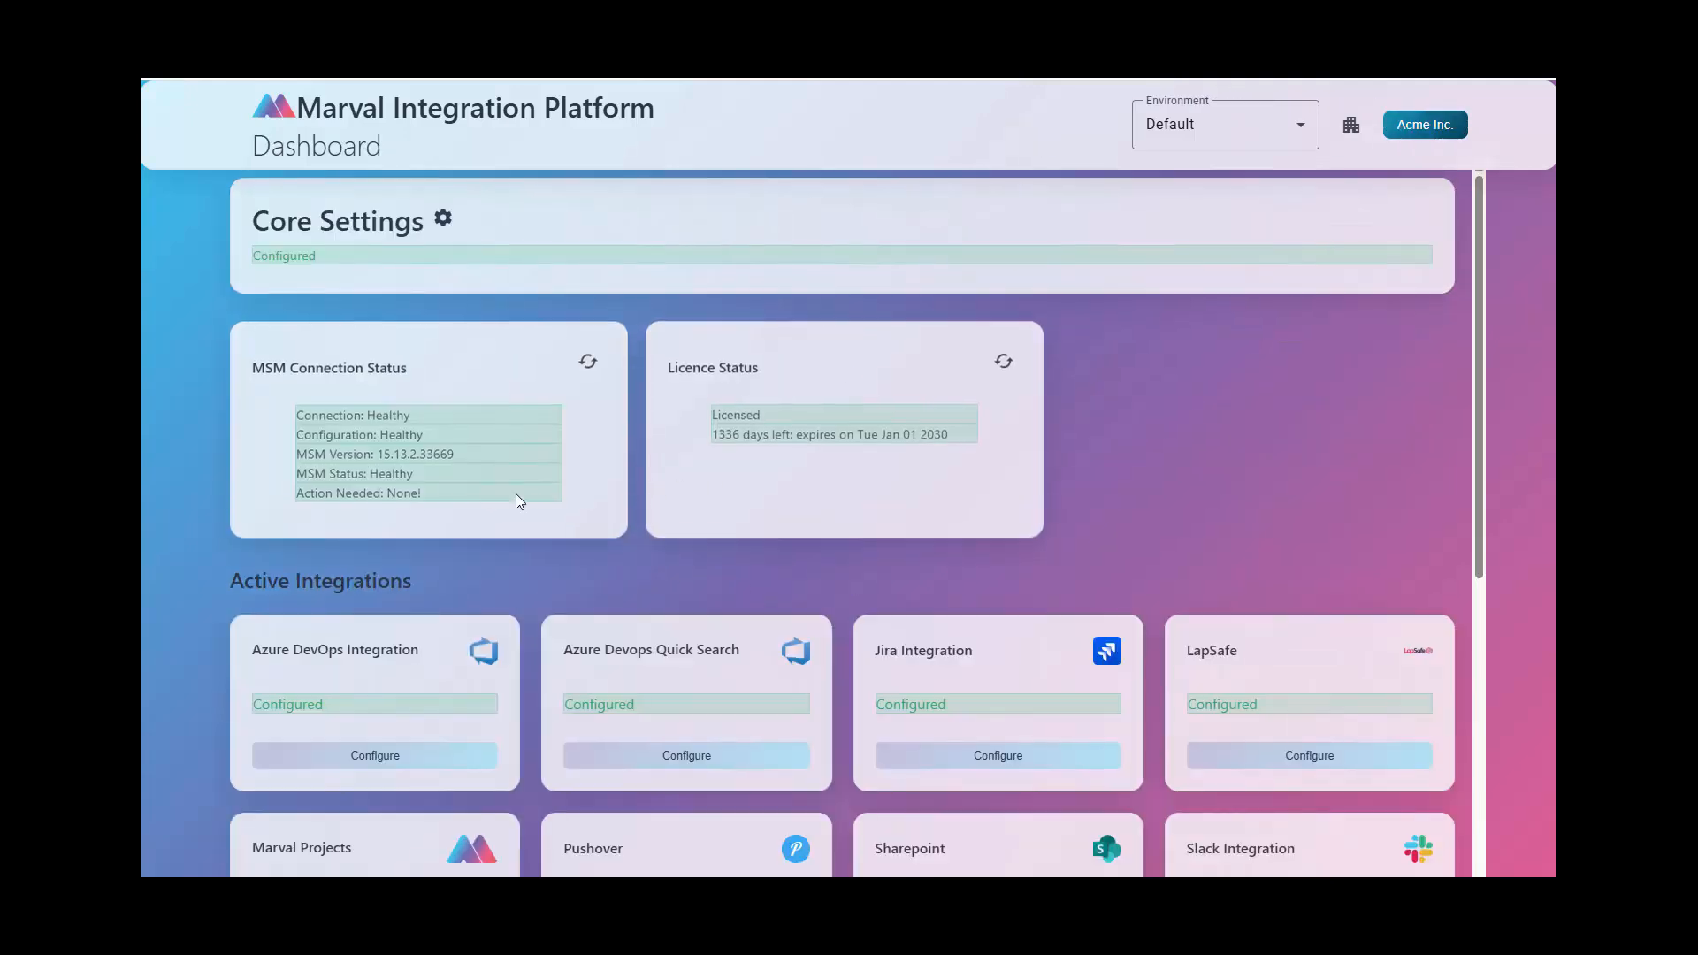
pyautogui.moveTo(476, 453); pyautogui.dragTo(386, 453)
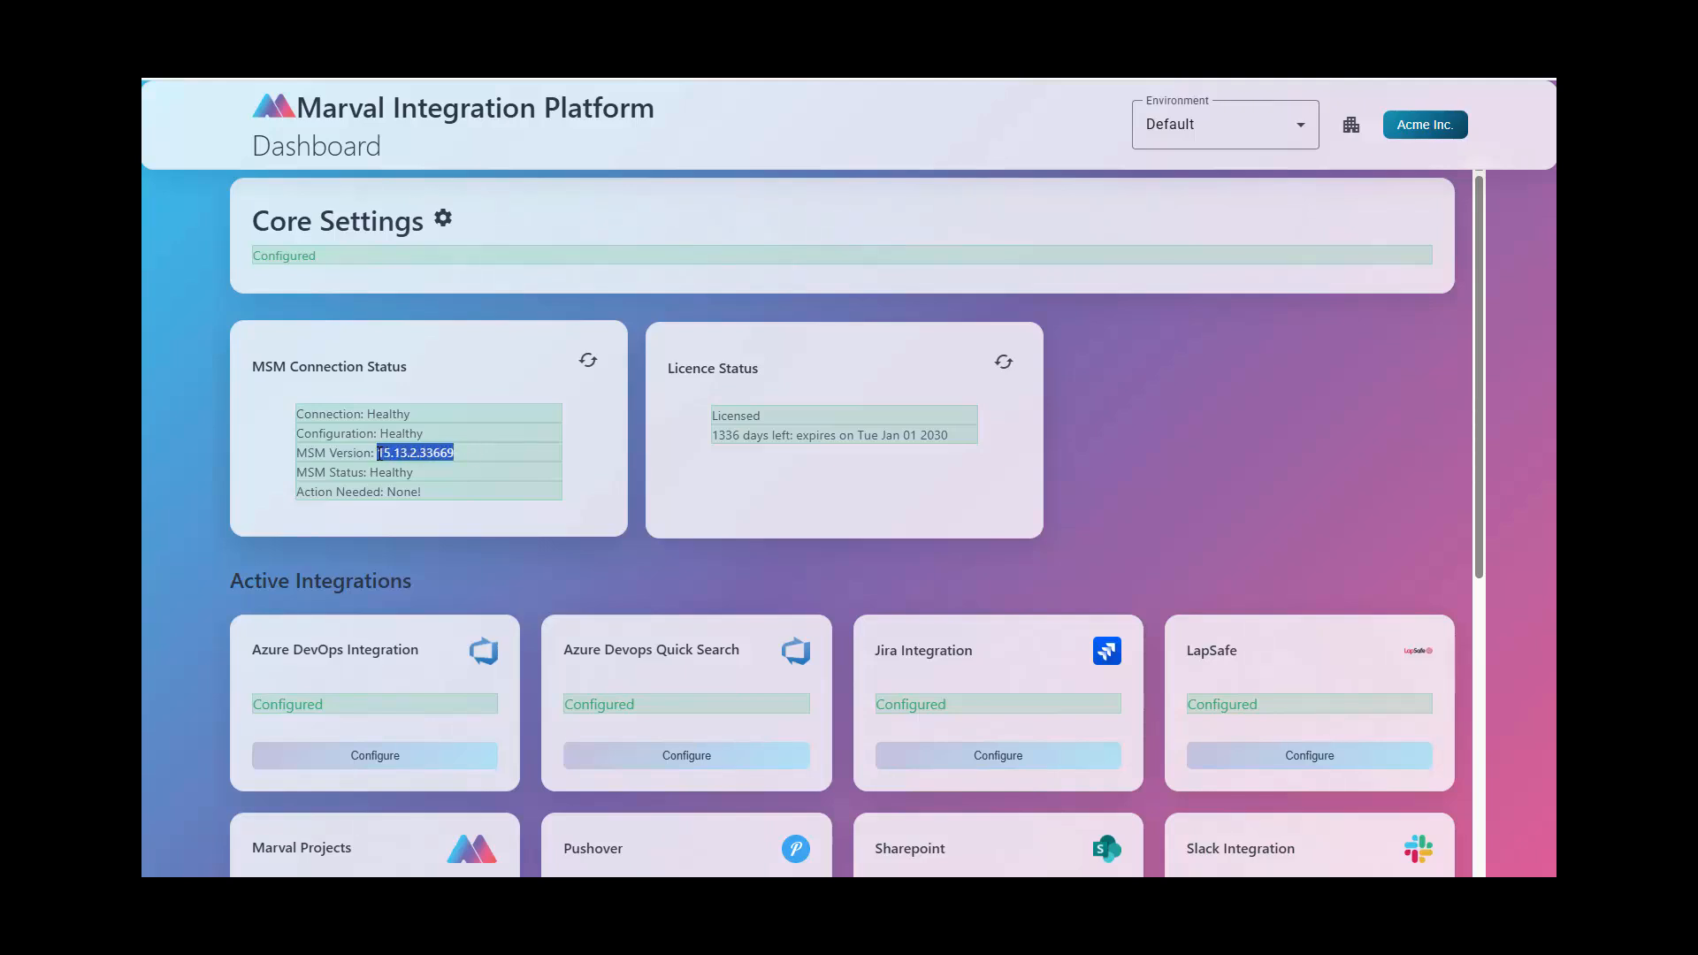
pyautogui.click(381, 453)
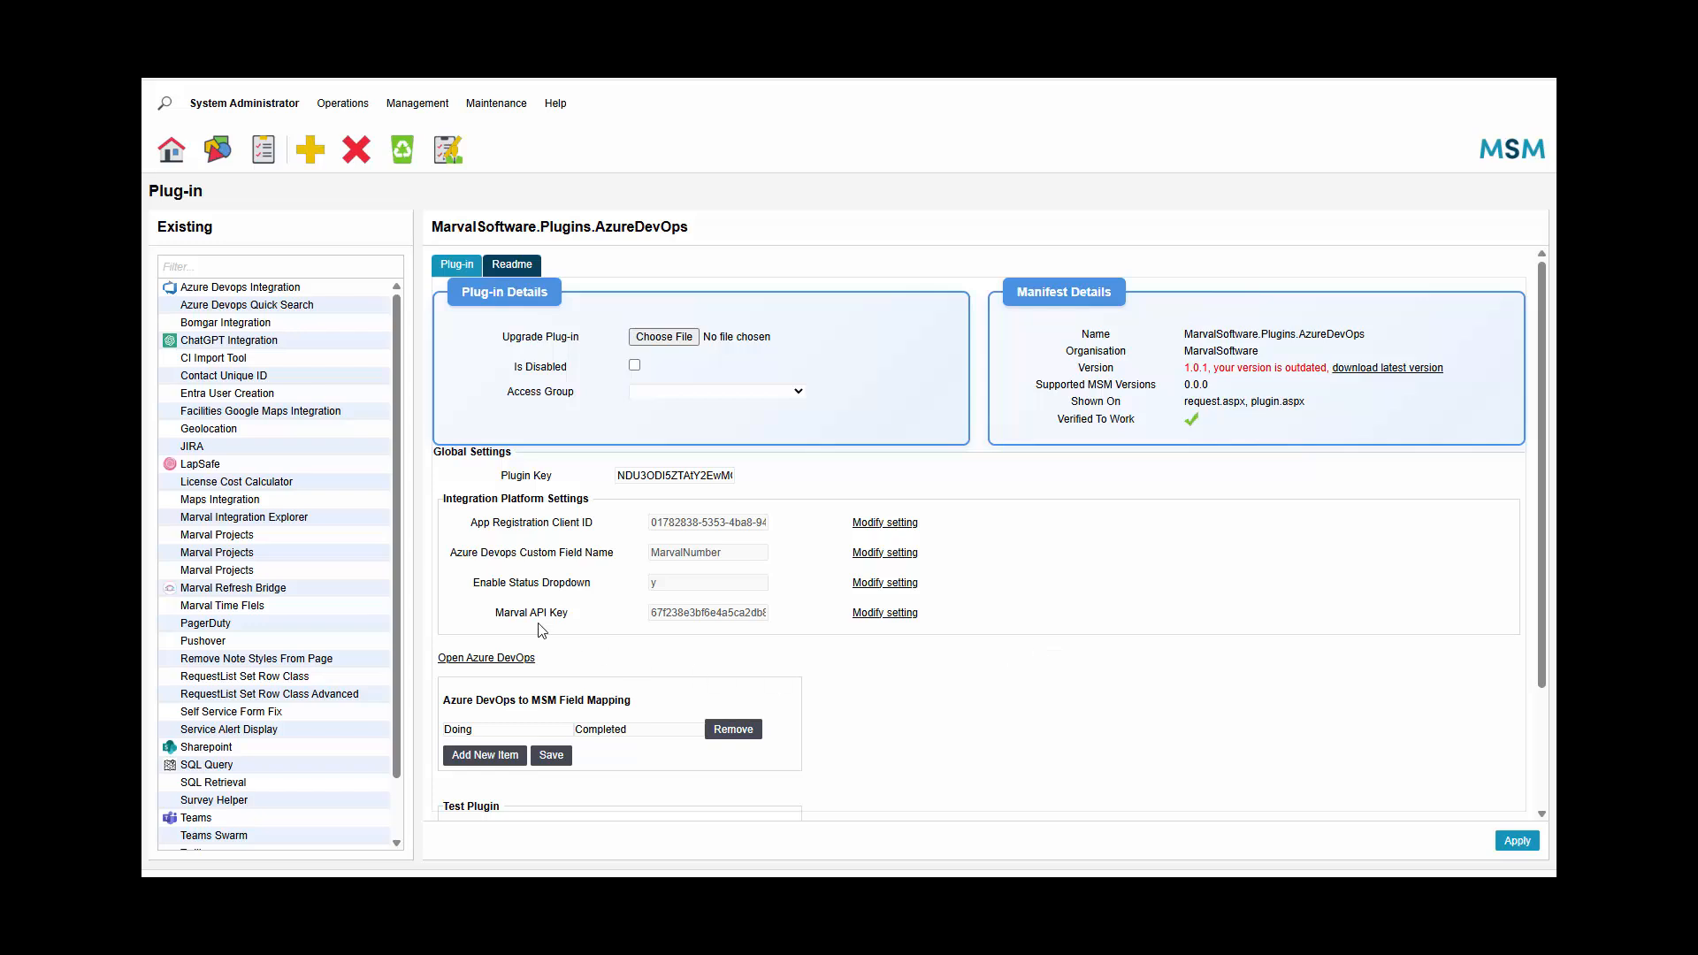
# - Switch to MSM's AzureDevOps plug-in page and review the Enable Status Dropdown setting and the Azure DevOps to MSM field mapping
pyautogui.moveTo(473, 583); pyautogui.dragTo(603, 588)
pyautogui.click(655, 591)
pyautogui.scroll(-3, 1030, 645)
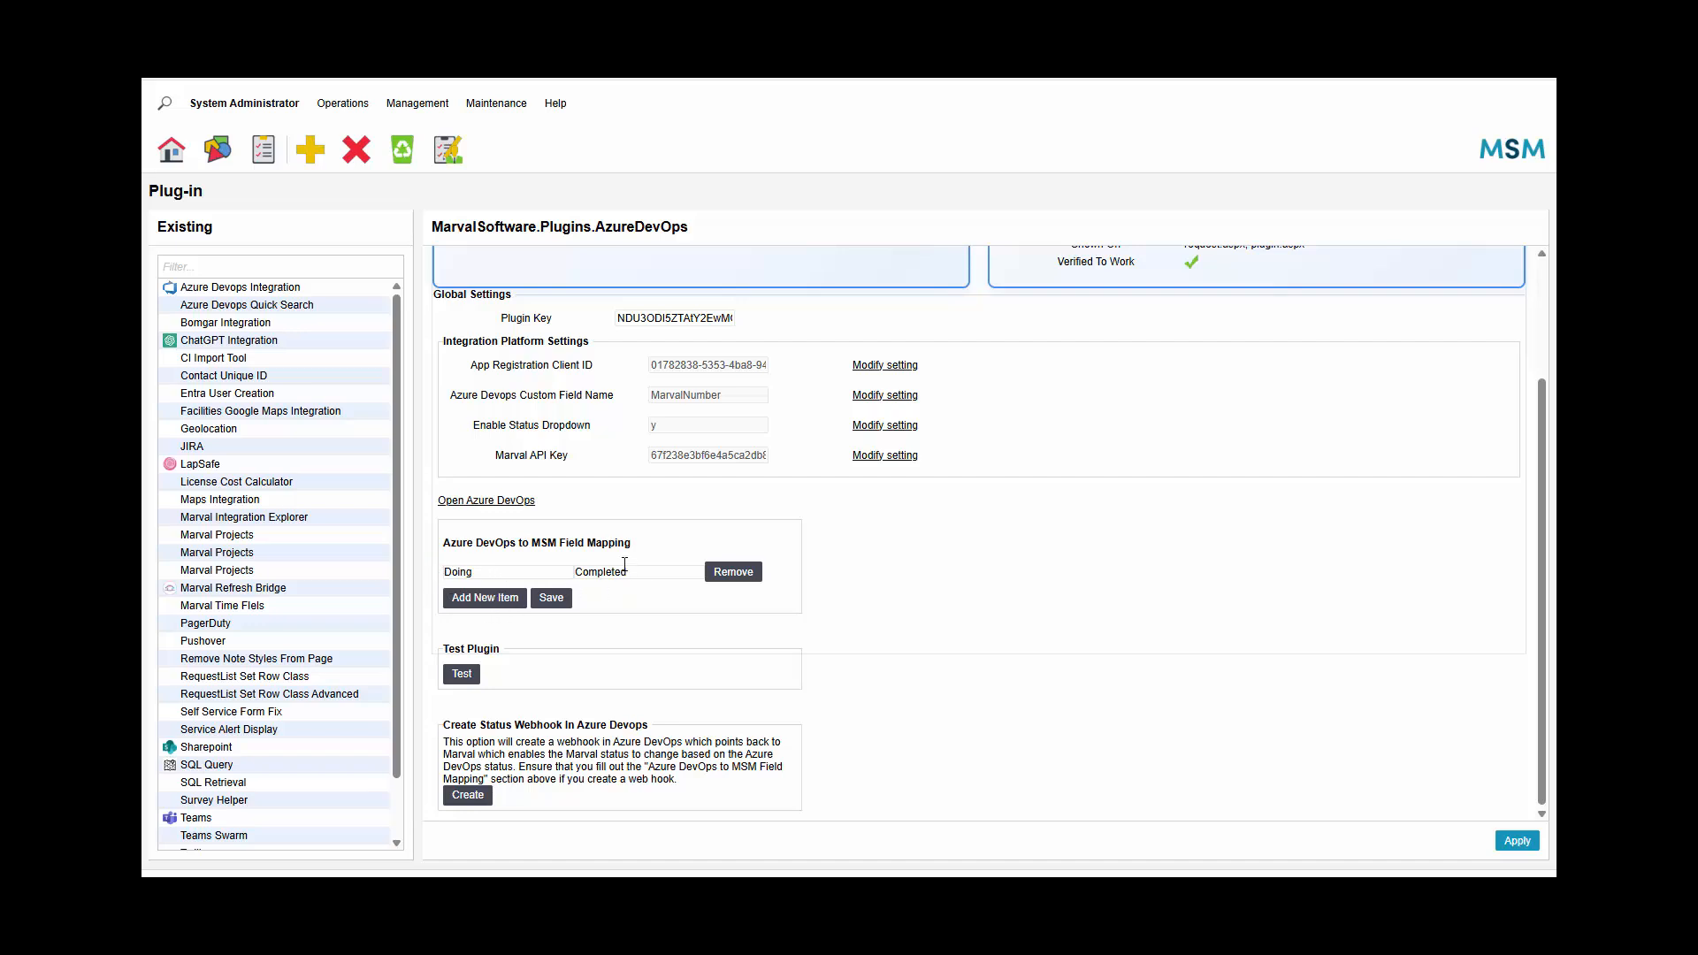
pyautogui.moveTo(630, 573); pyautogui.dragTo(513, 576)
pyautogui.click(507, 575)
# - Switch to the bug request in MSM, dismiss the Azure DevOps integration window, and examine the request's task workflow statuses
pyautogui.click(511, 36)
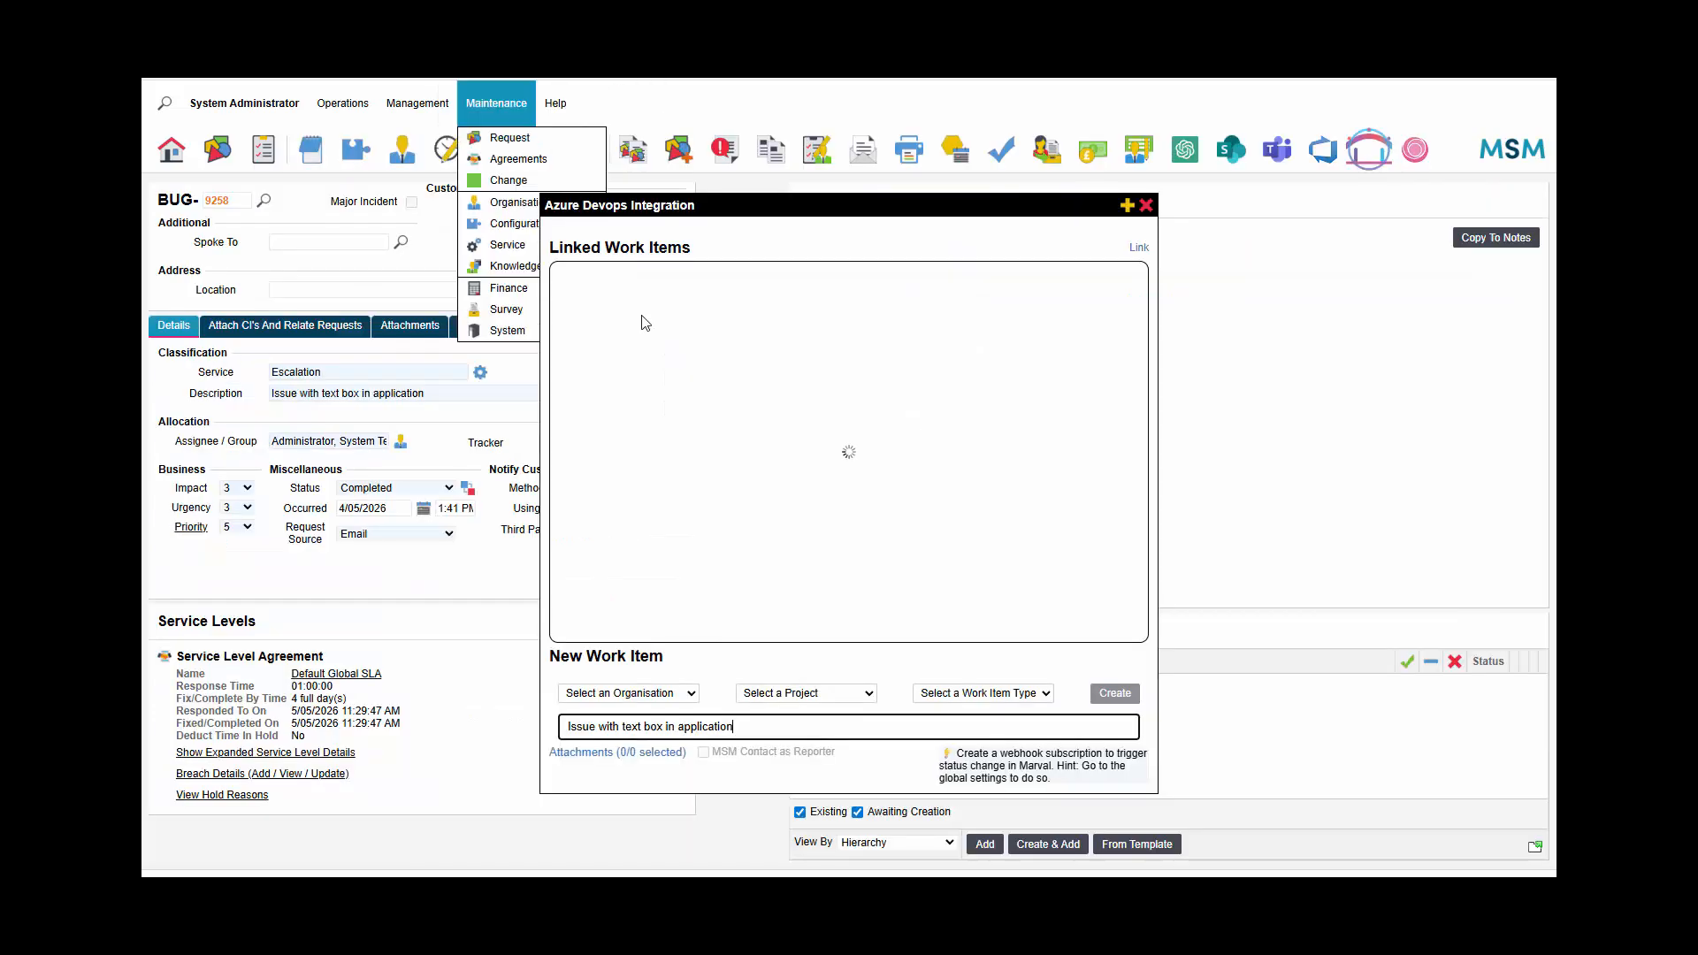
pyautogui.click(1146, 206)
pyautogui.click(468, 488)
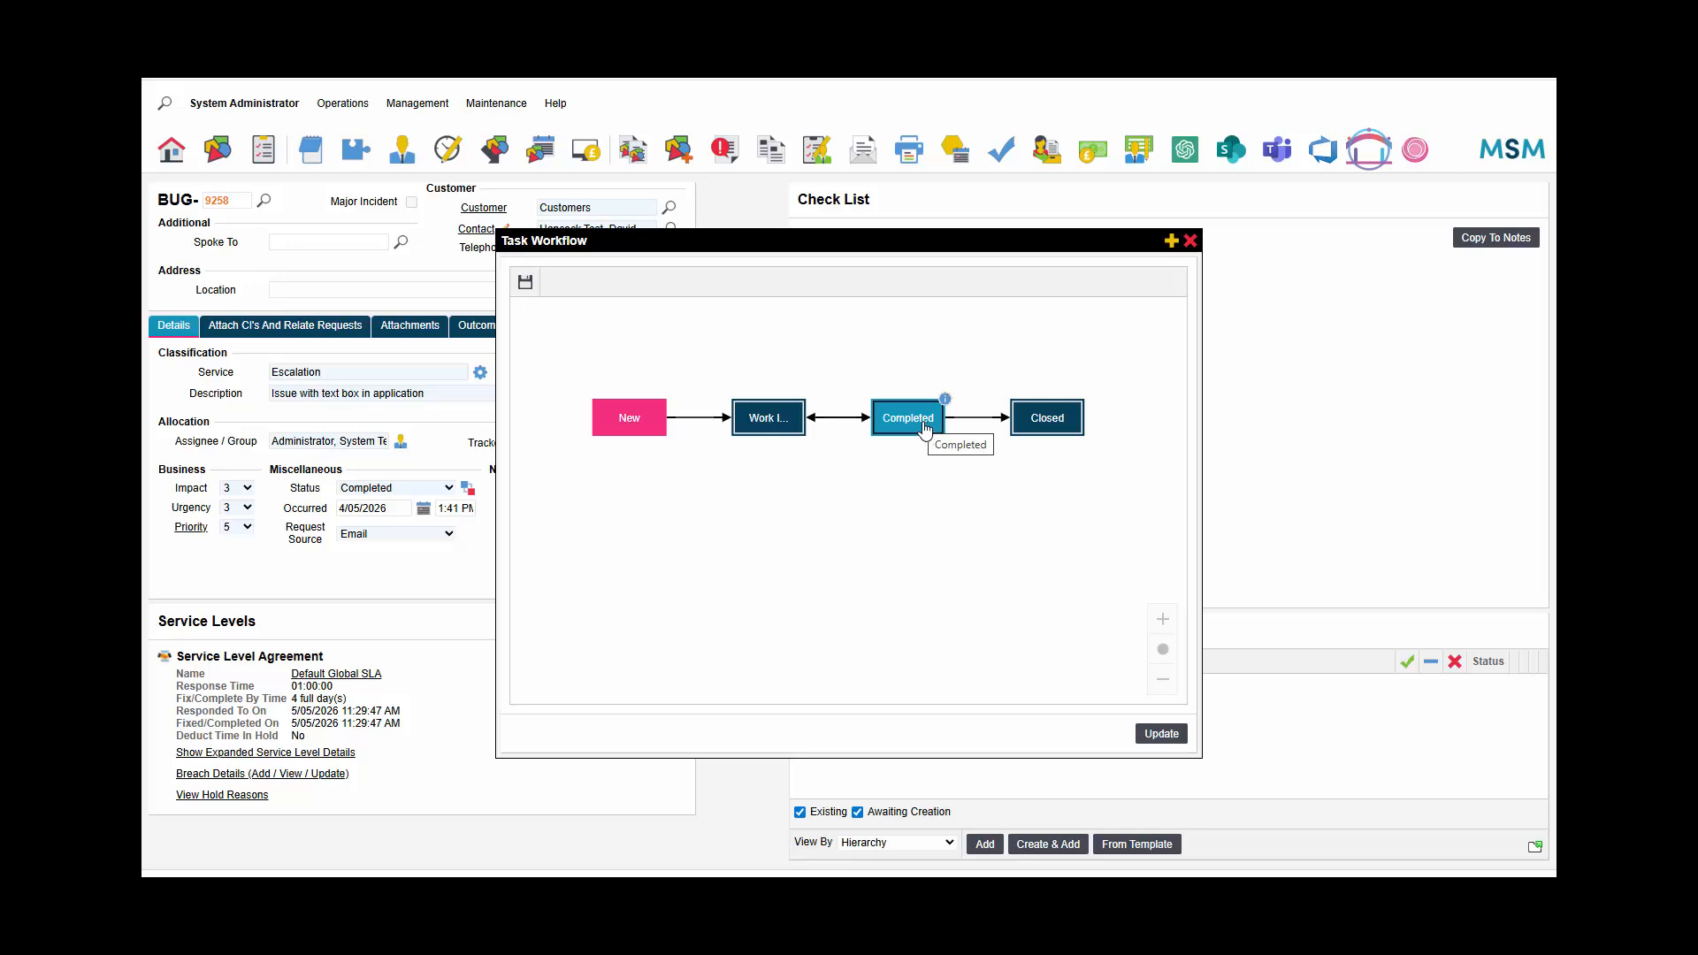
pyautogui.click(754, 423)
pyautogui.click(1193, 248)
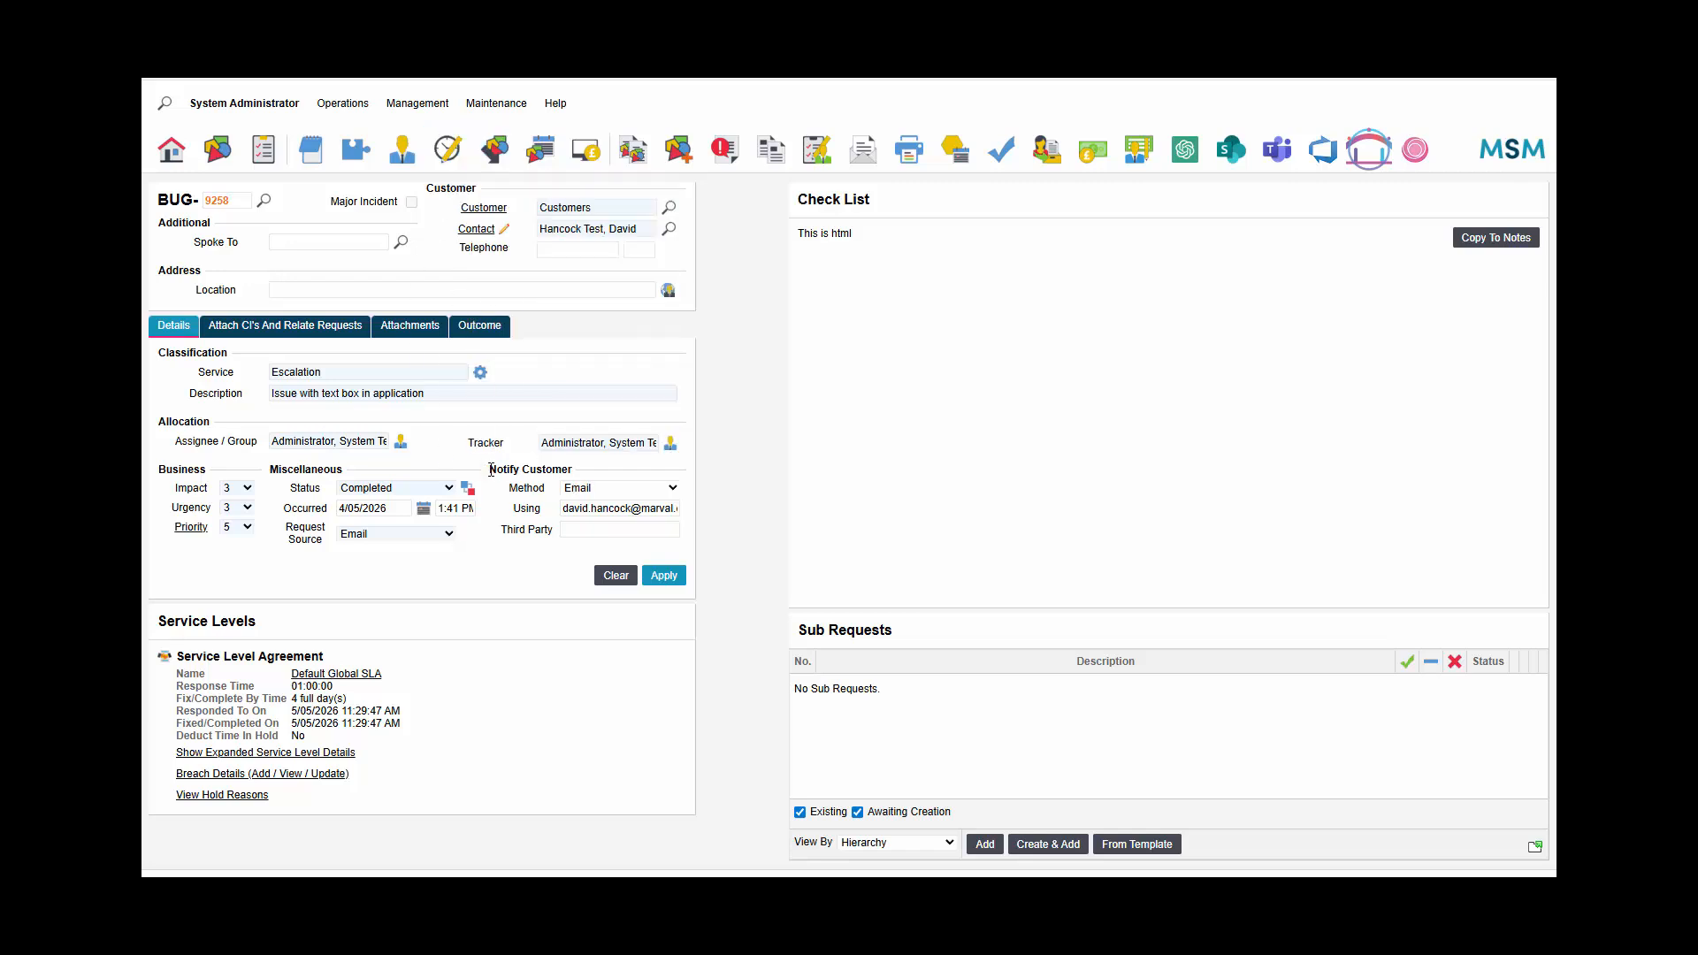
pyautogui.click(469, 490)
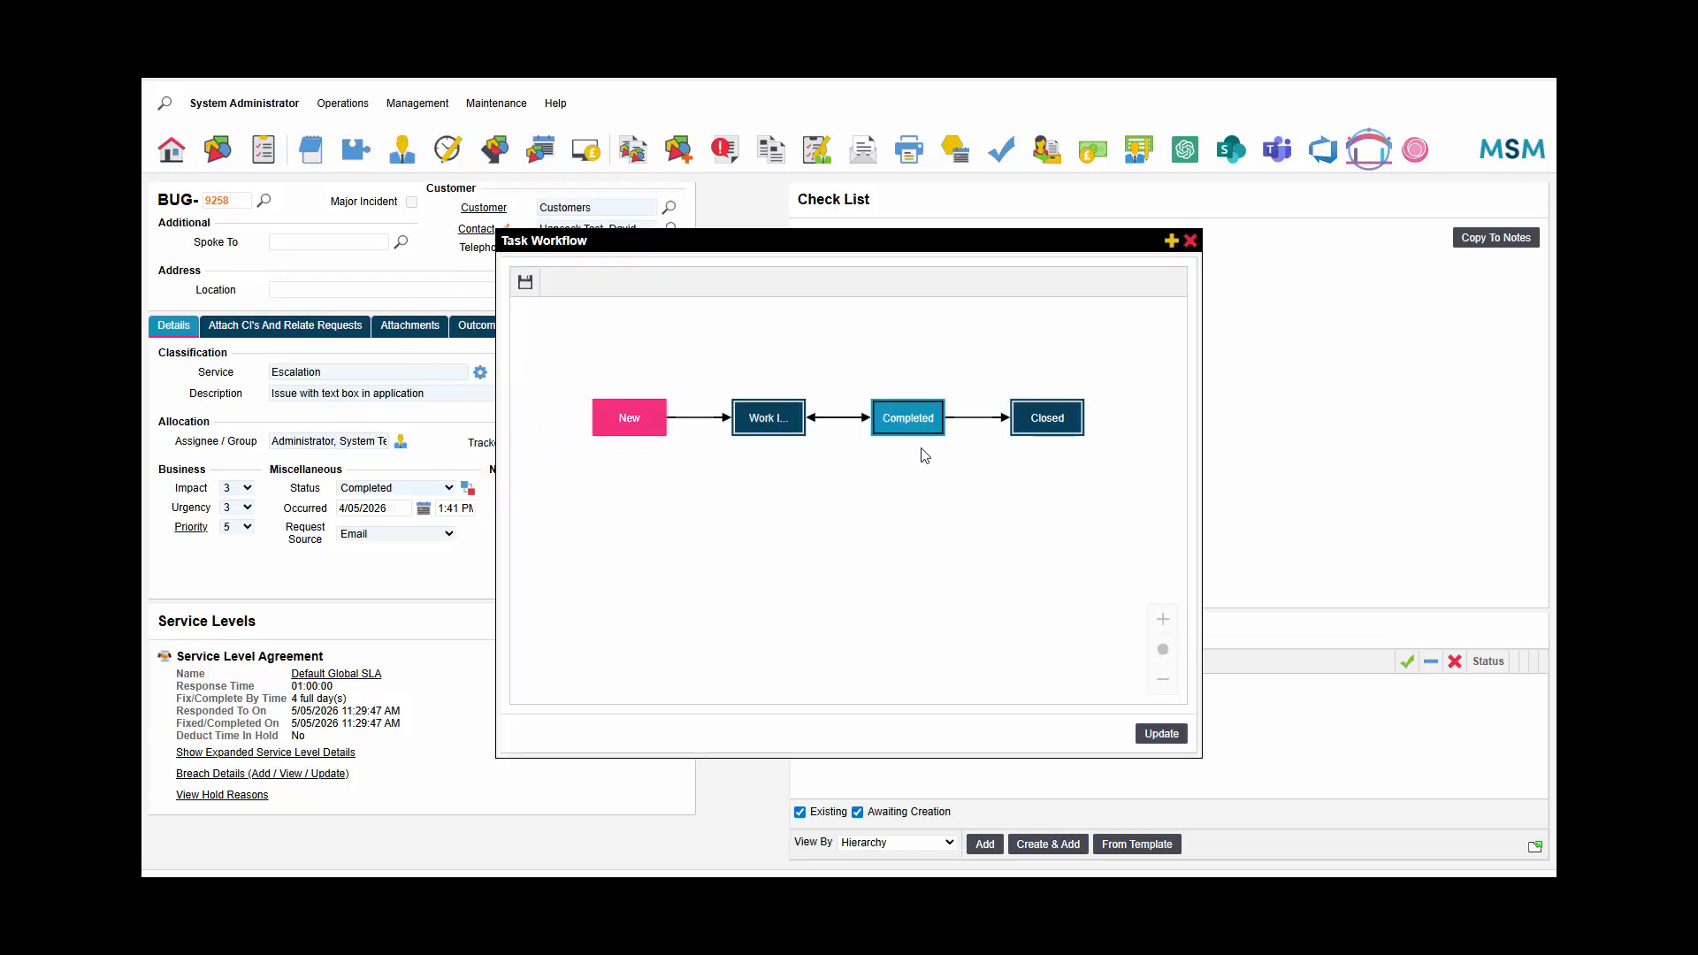
pyautogui.moveTo(929, 417)
pyautogui.click(1191, 241)
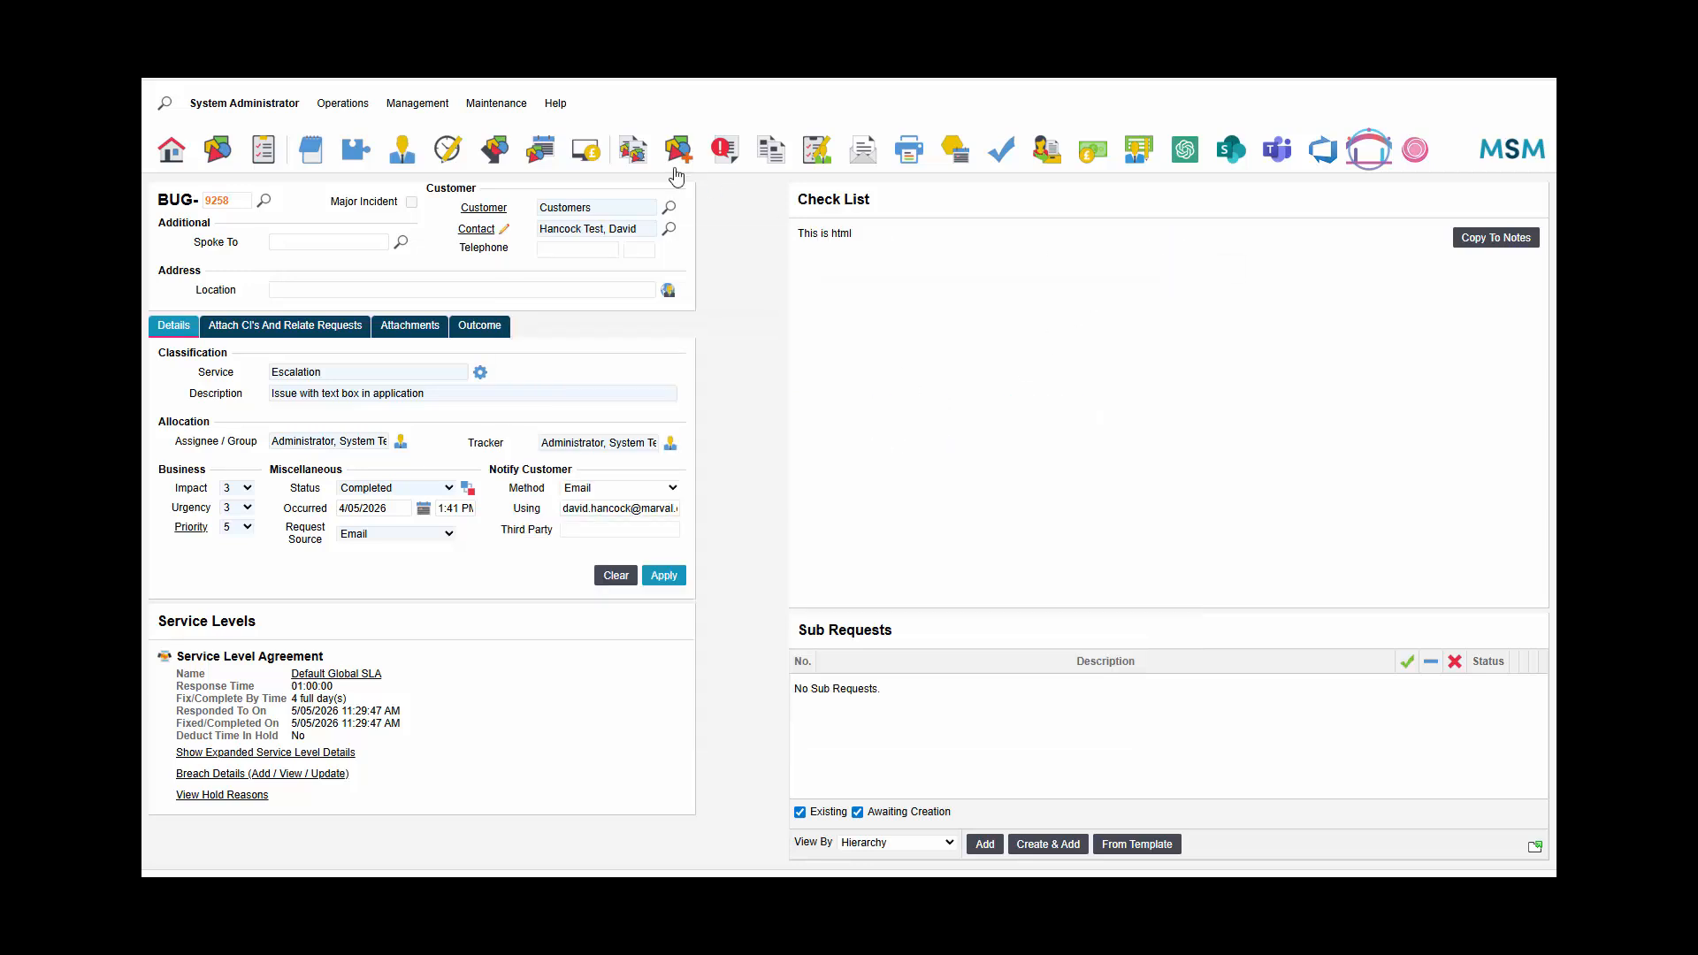
# - Return to the AzureDevOps plug-in page, run the plug-in test and review its response
pyautogui.hotkey('ctrl', 'Tab')
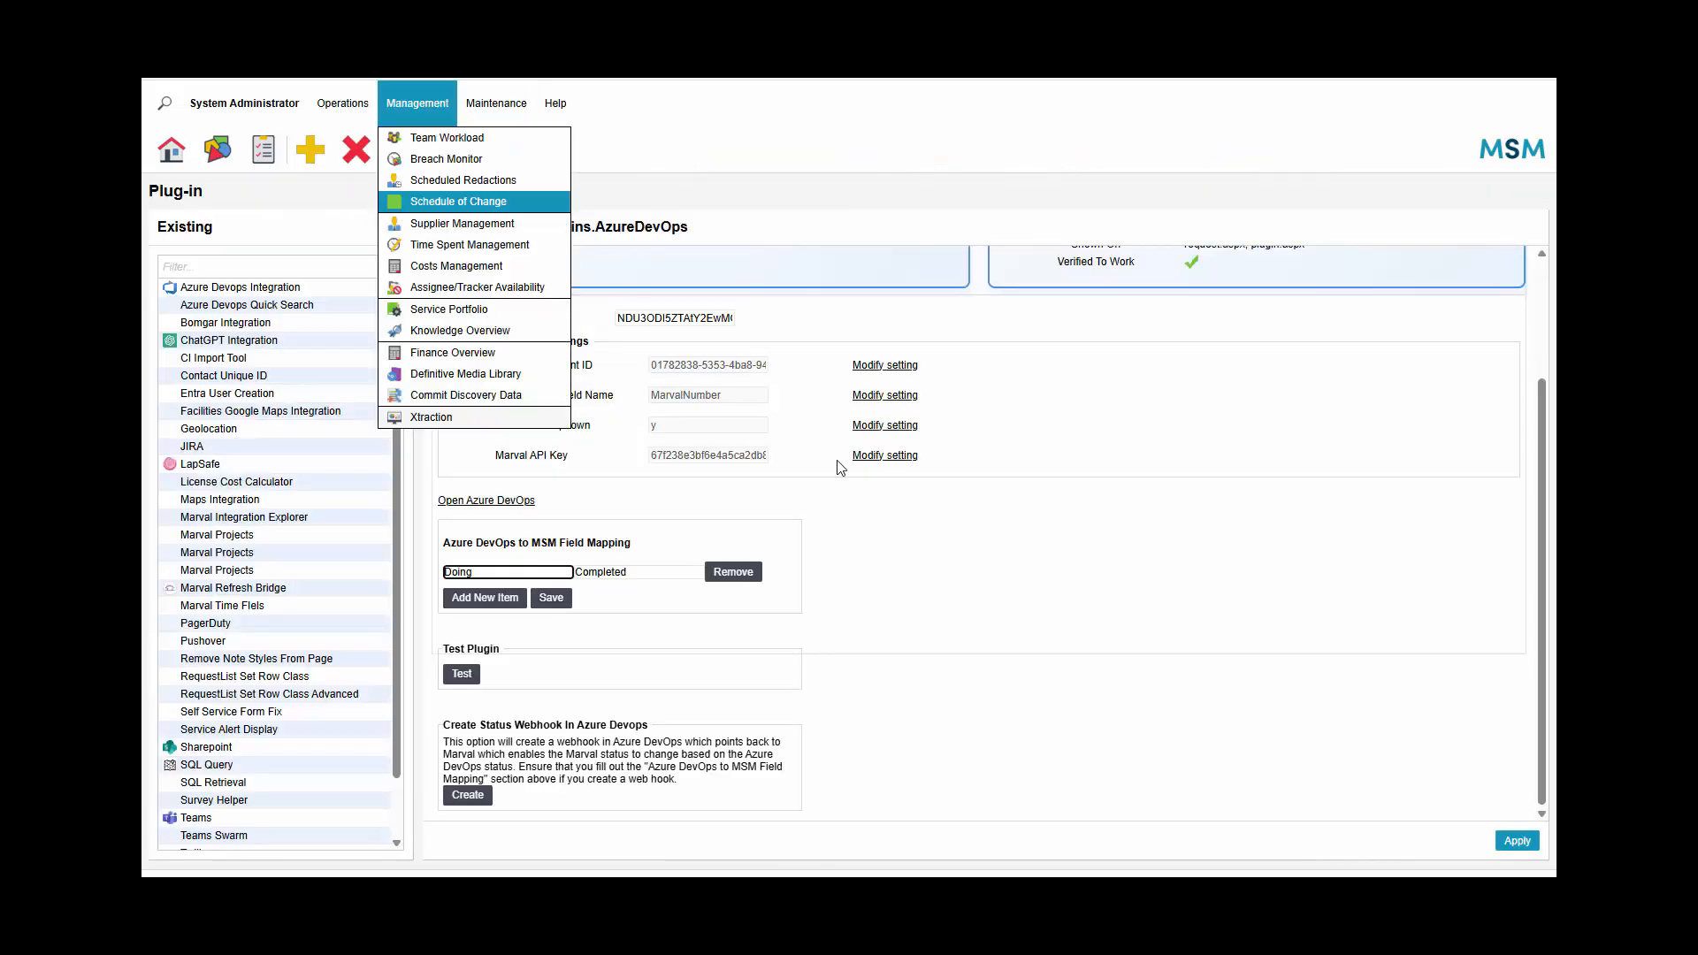
pyautogui.click(1000, 553)
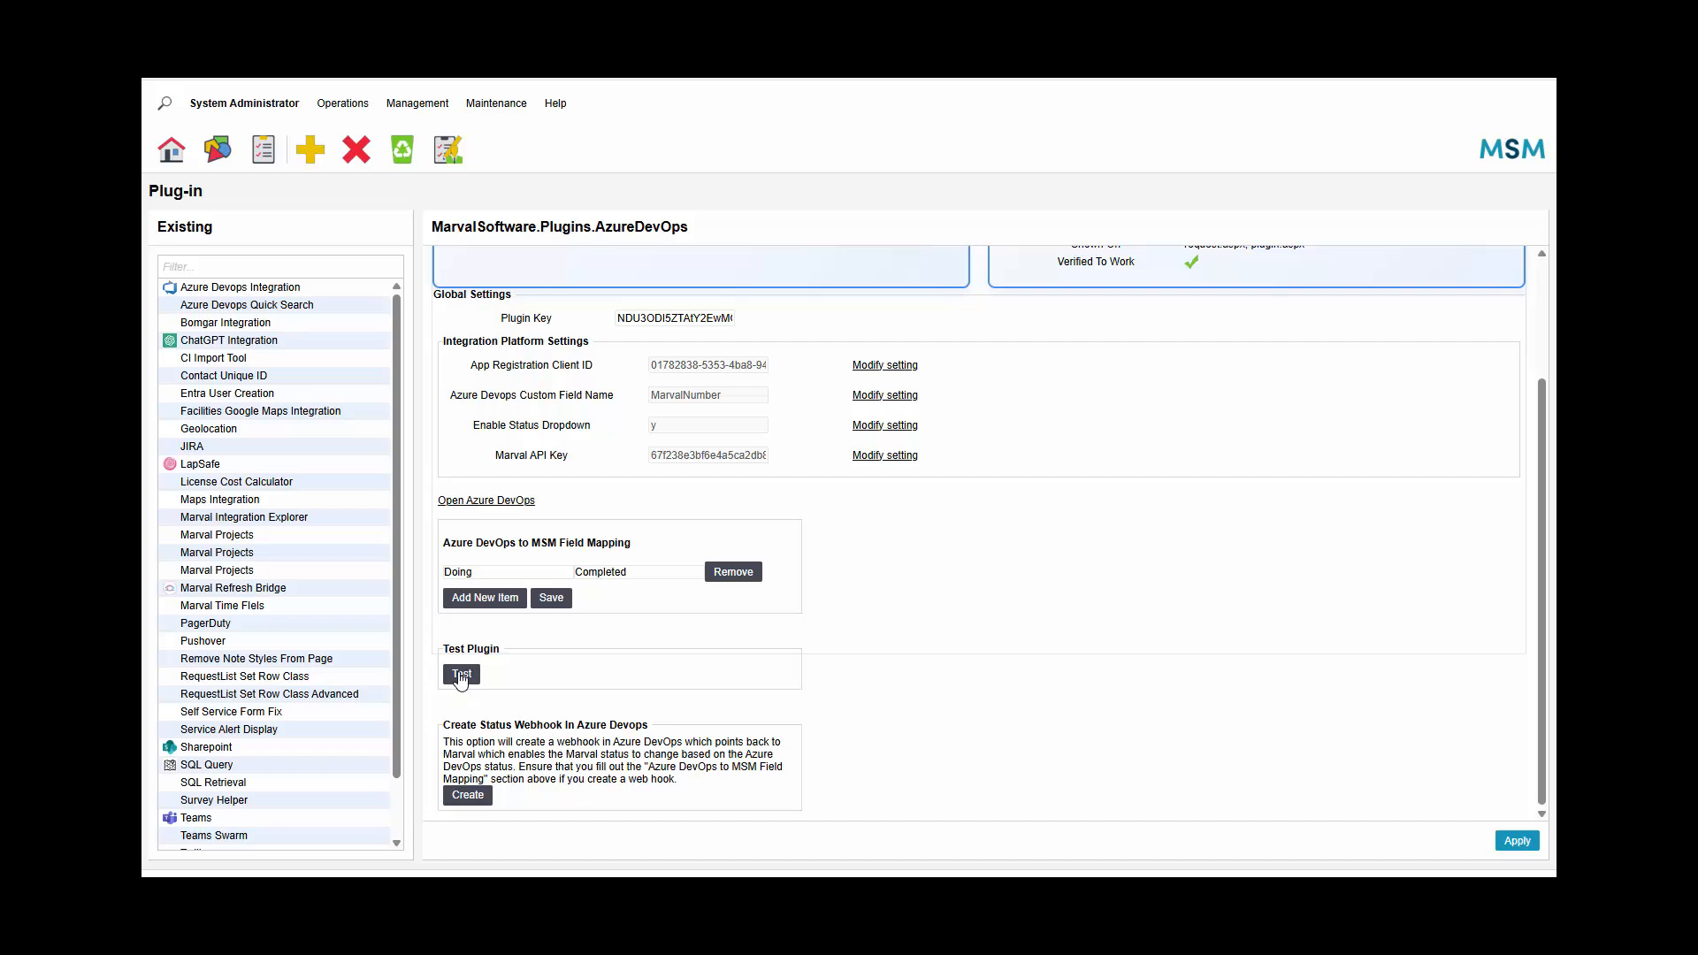
pyautogui.click(459, 675)
pyautogui.scroll(-3, 841, 569)
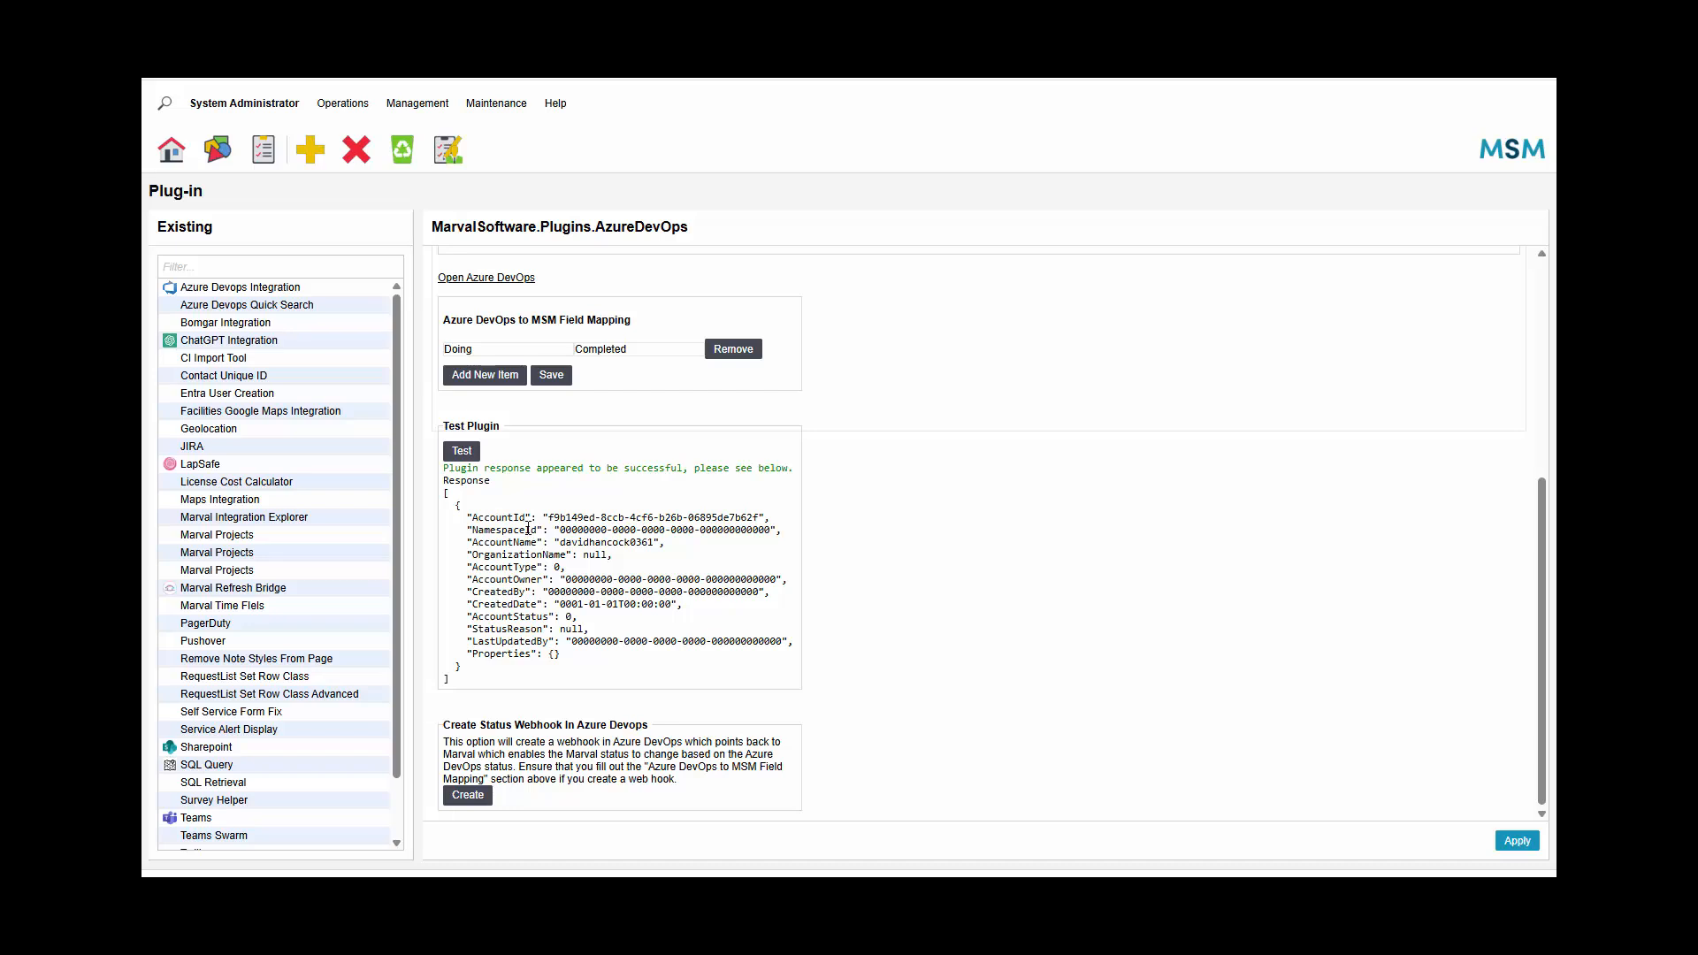
pyautogui.scroll(2, 528, 525)
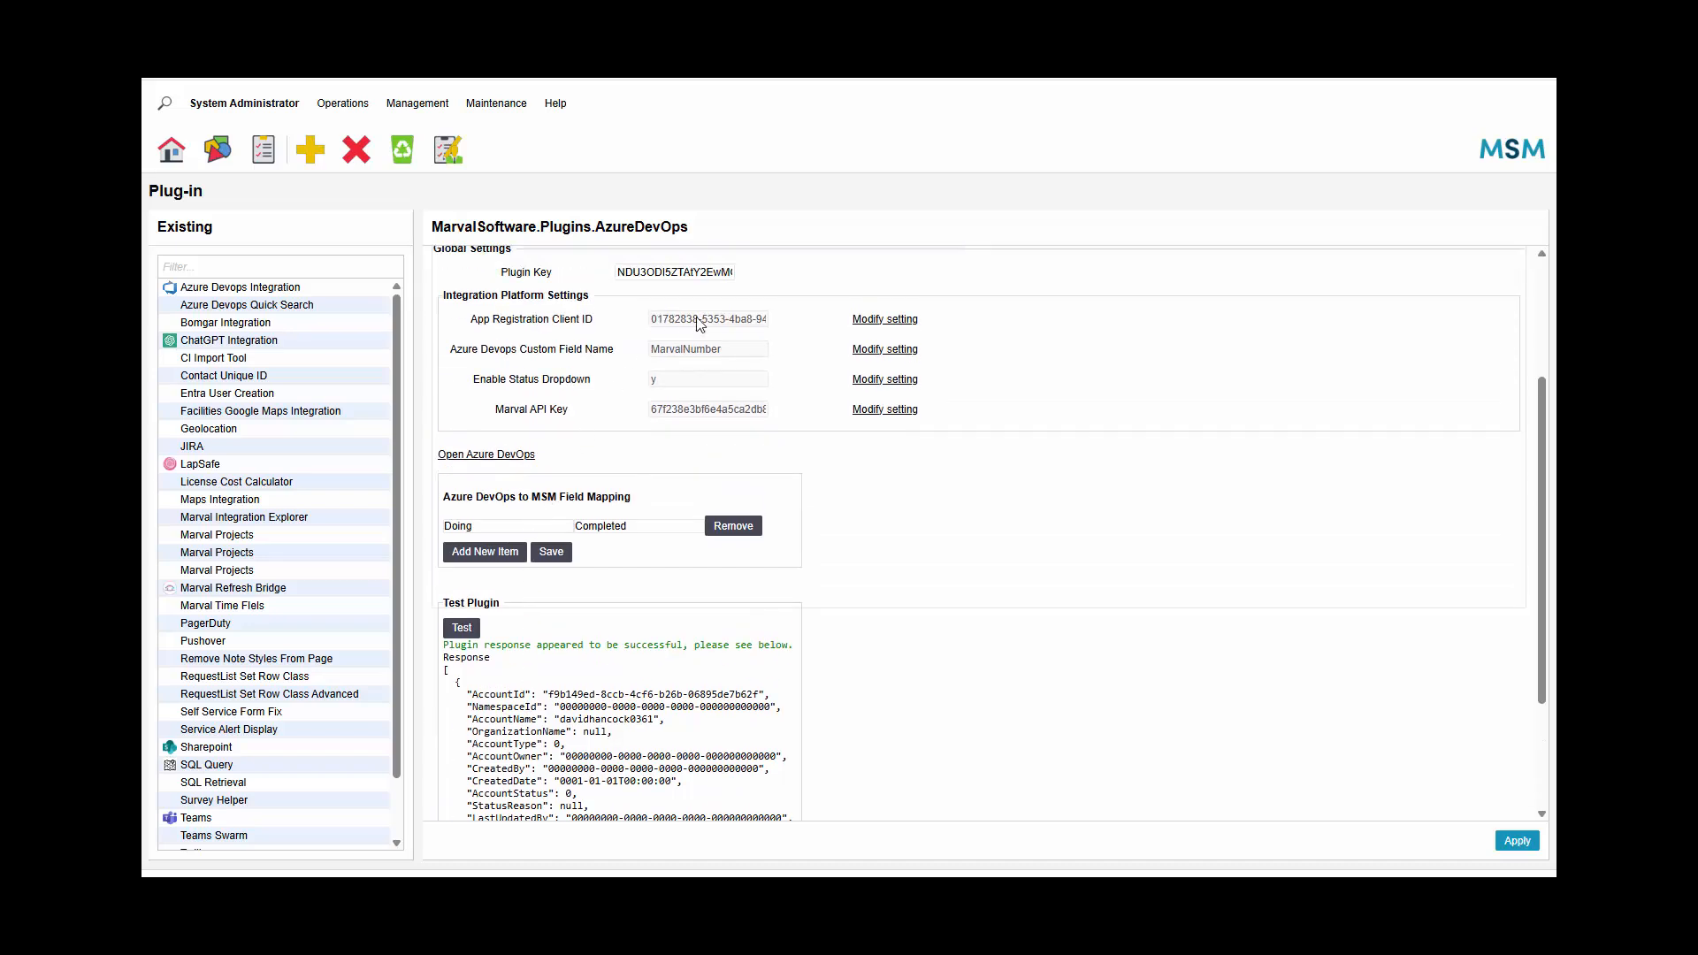
pyautogui.scroll(-2, 807, 587)
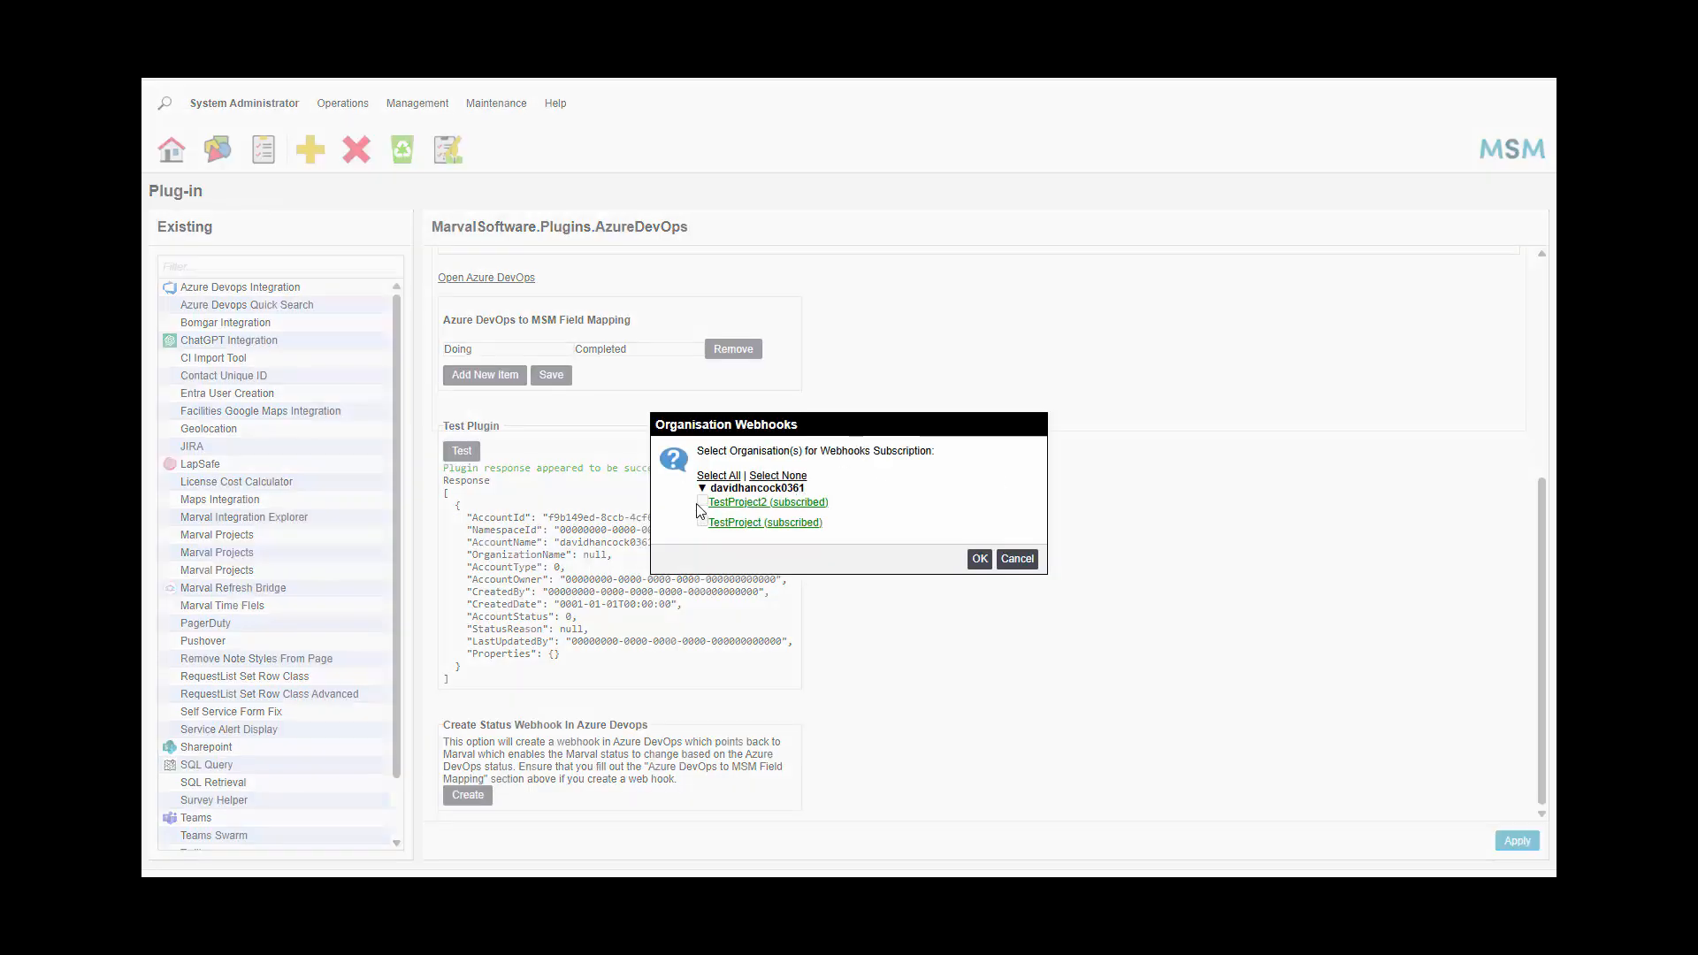
# - Review the organisation webhooks subscription choices and cancel them, and open the app registration's authentication settings in Microsoft Azure
pyautogui.moveTo(740, 452); pyautogui.dragTo(932, 450)
pyautogui.click(932, 451)
pyautogui.click(1024, 559)
pyautogui.scroll(5, 979, 587)
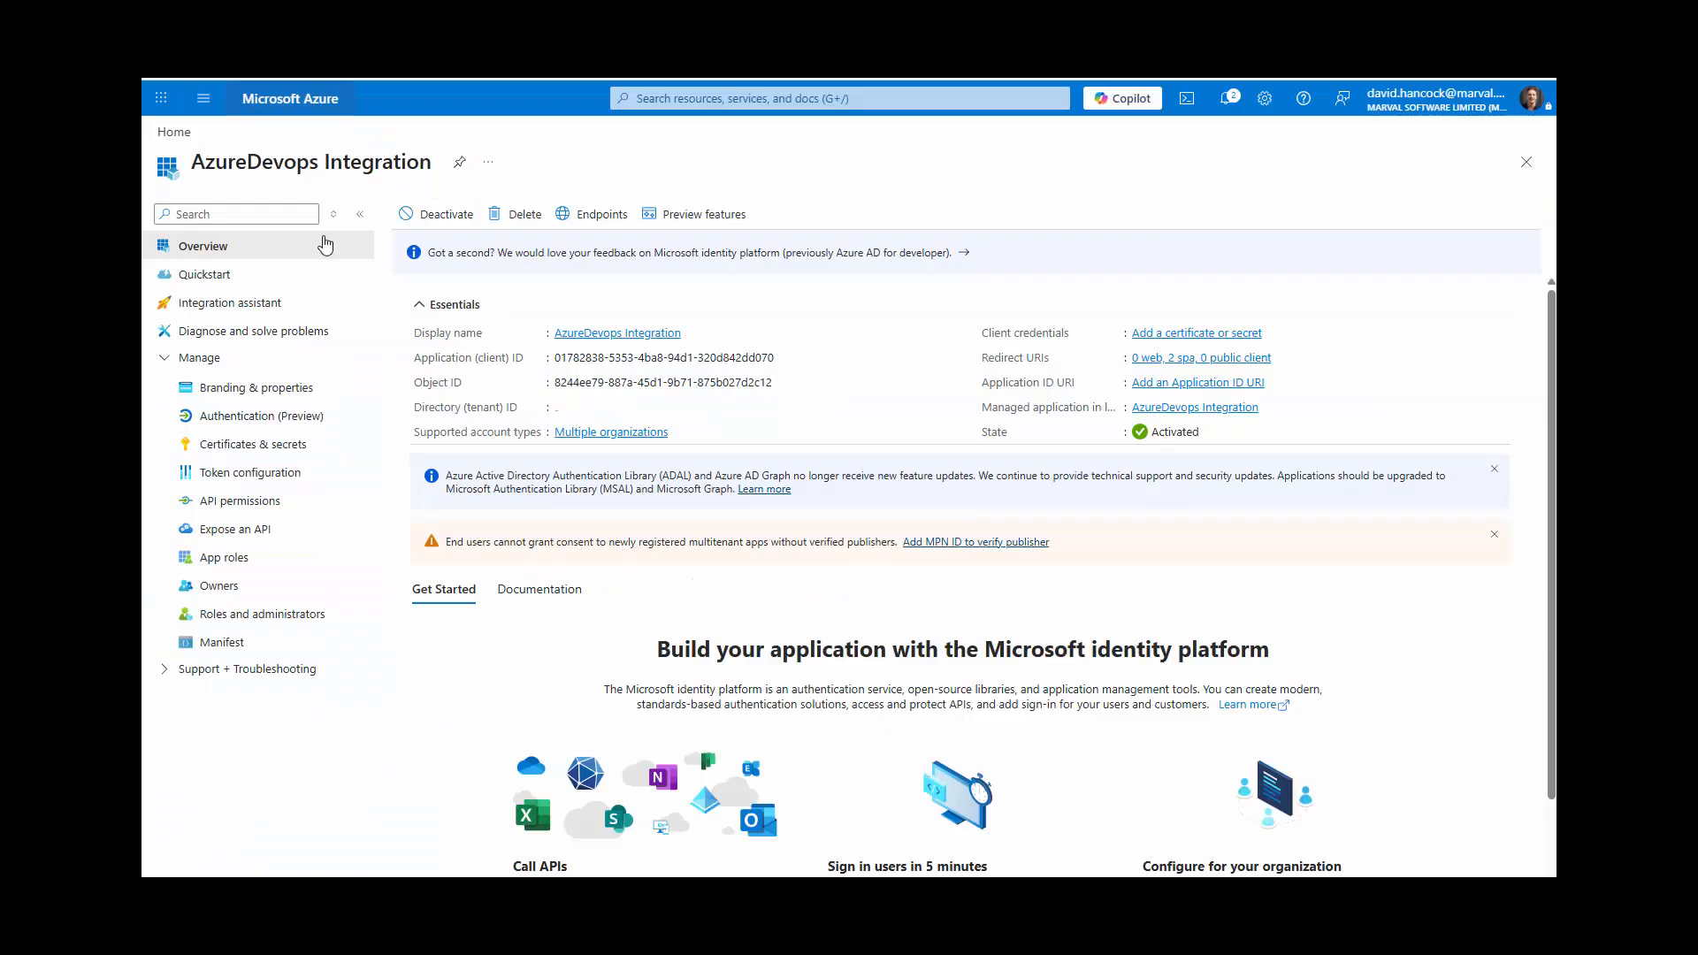
pyautogui.click(265, 417)
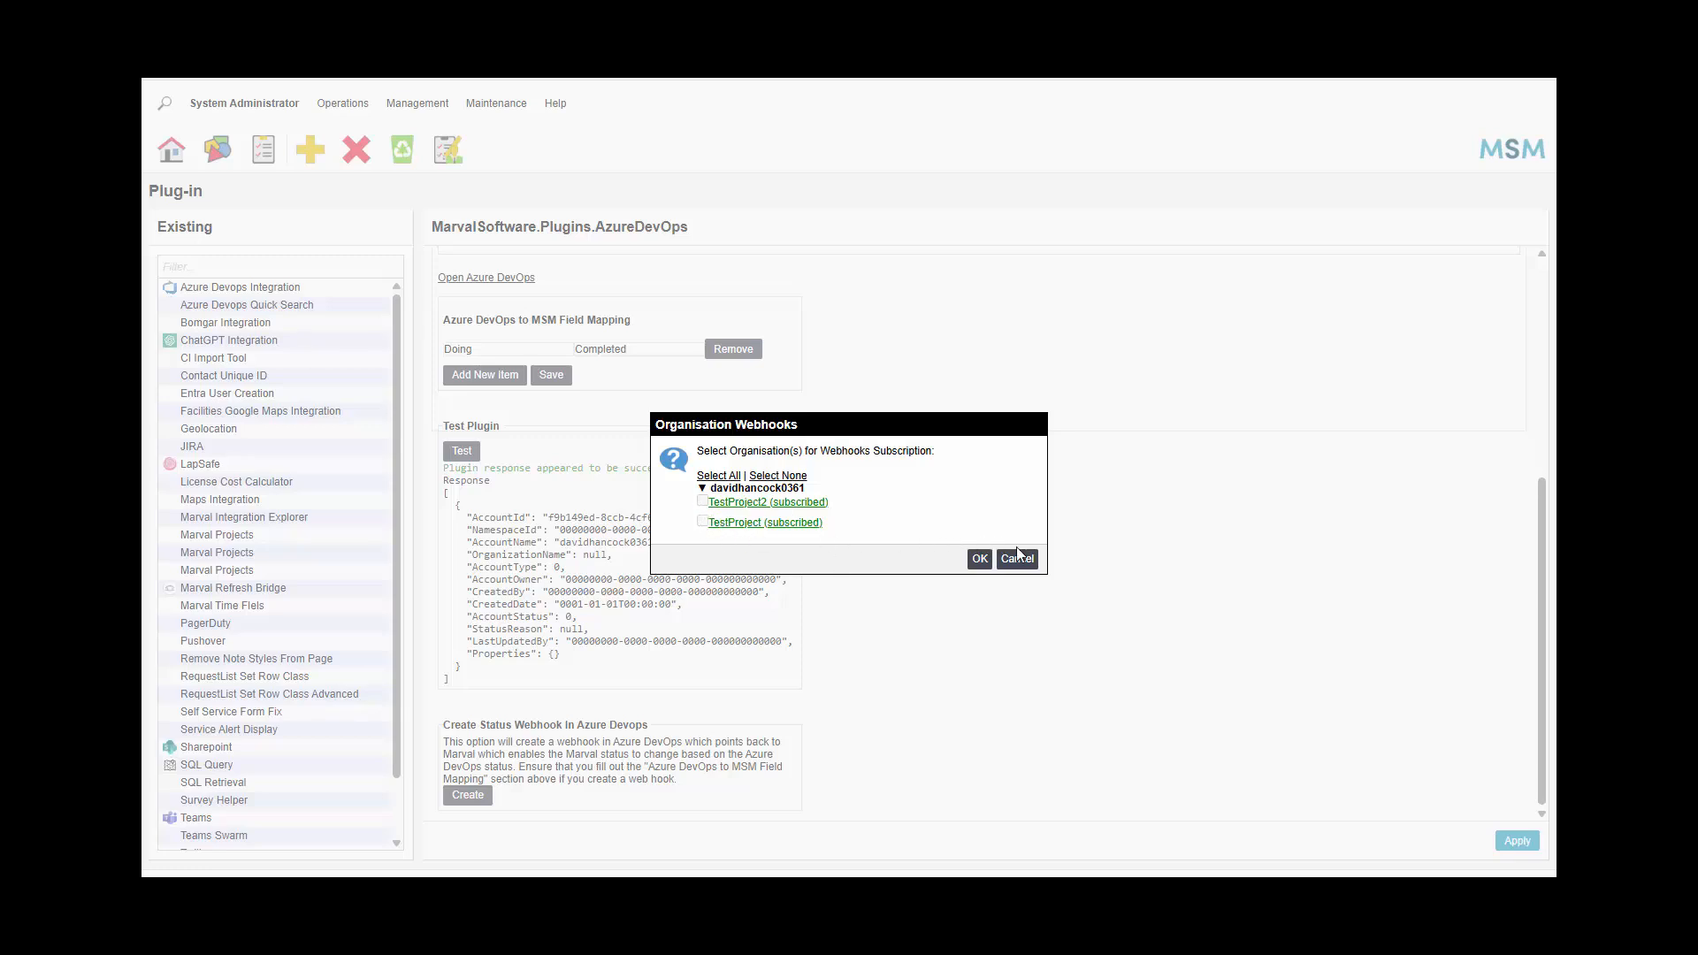
# - Open TestProject's service hooks in Azure DevOps from the organisation webhooks list and delete its "Work item updated" web hook subscription
pyautogui.click(742, 524)
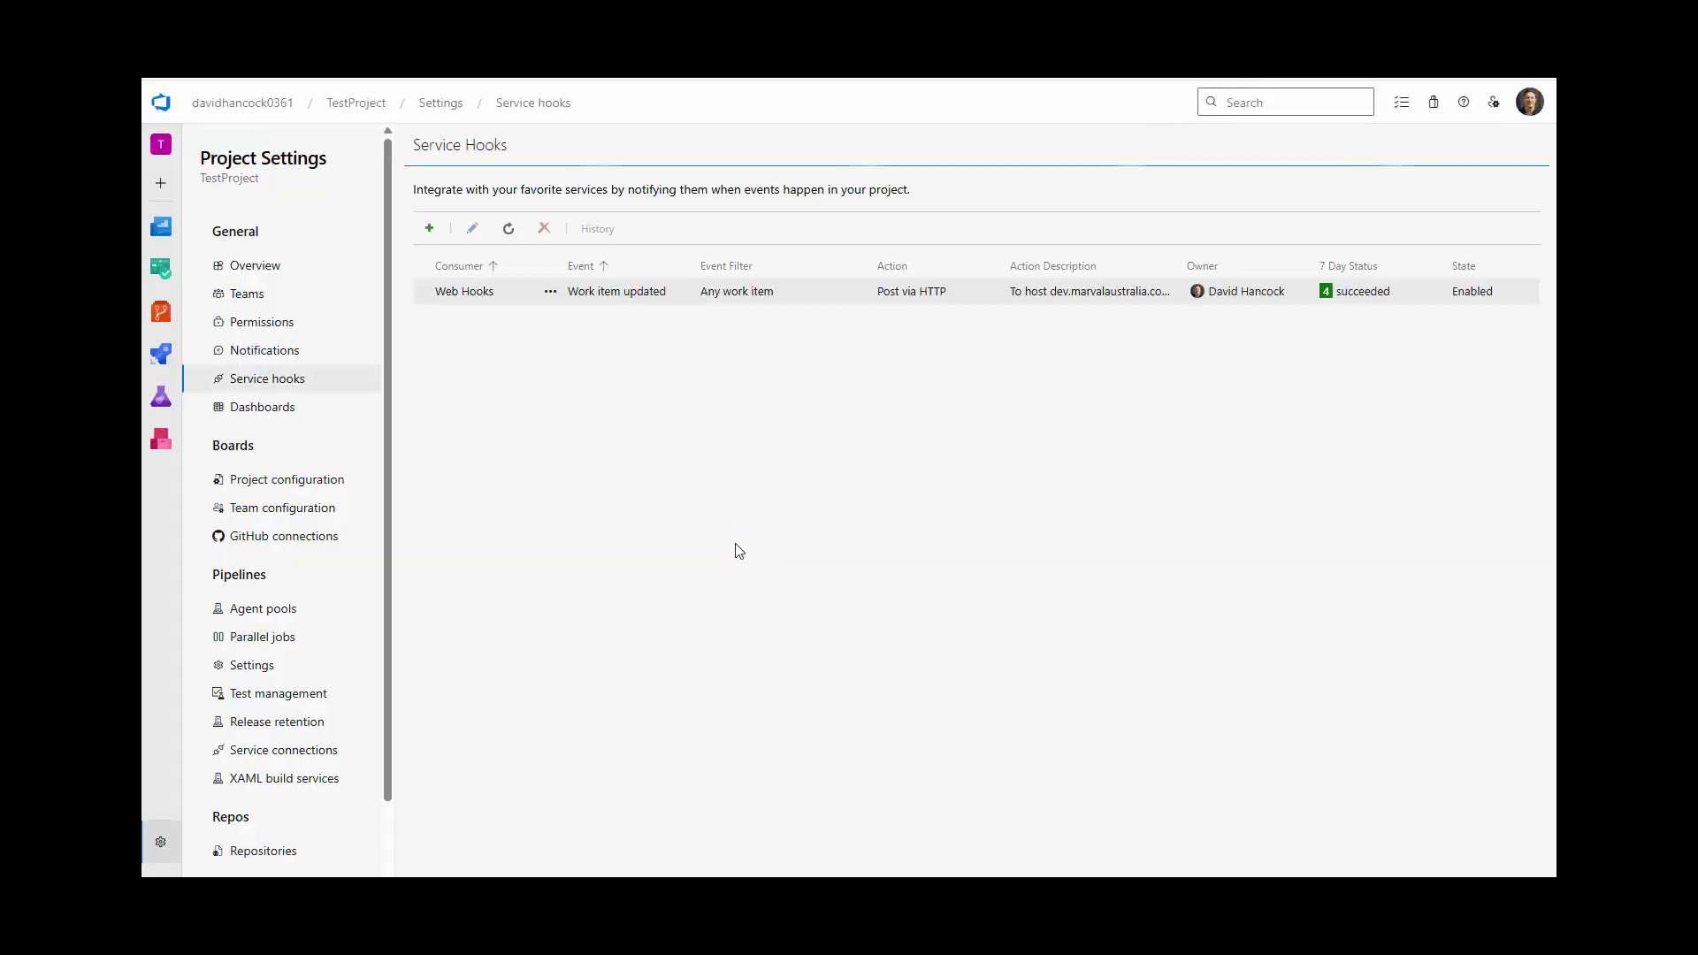
pyautogui.click(545, 230)
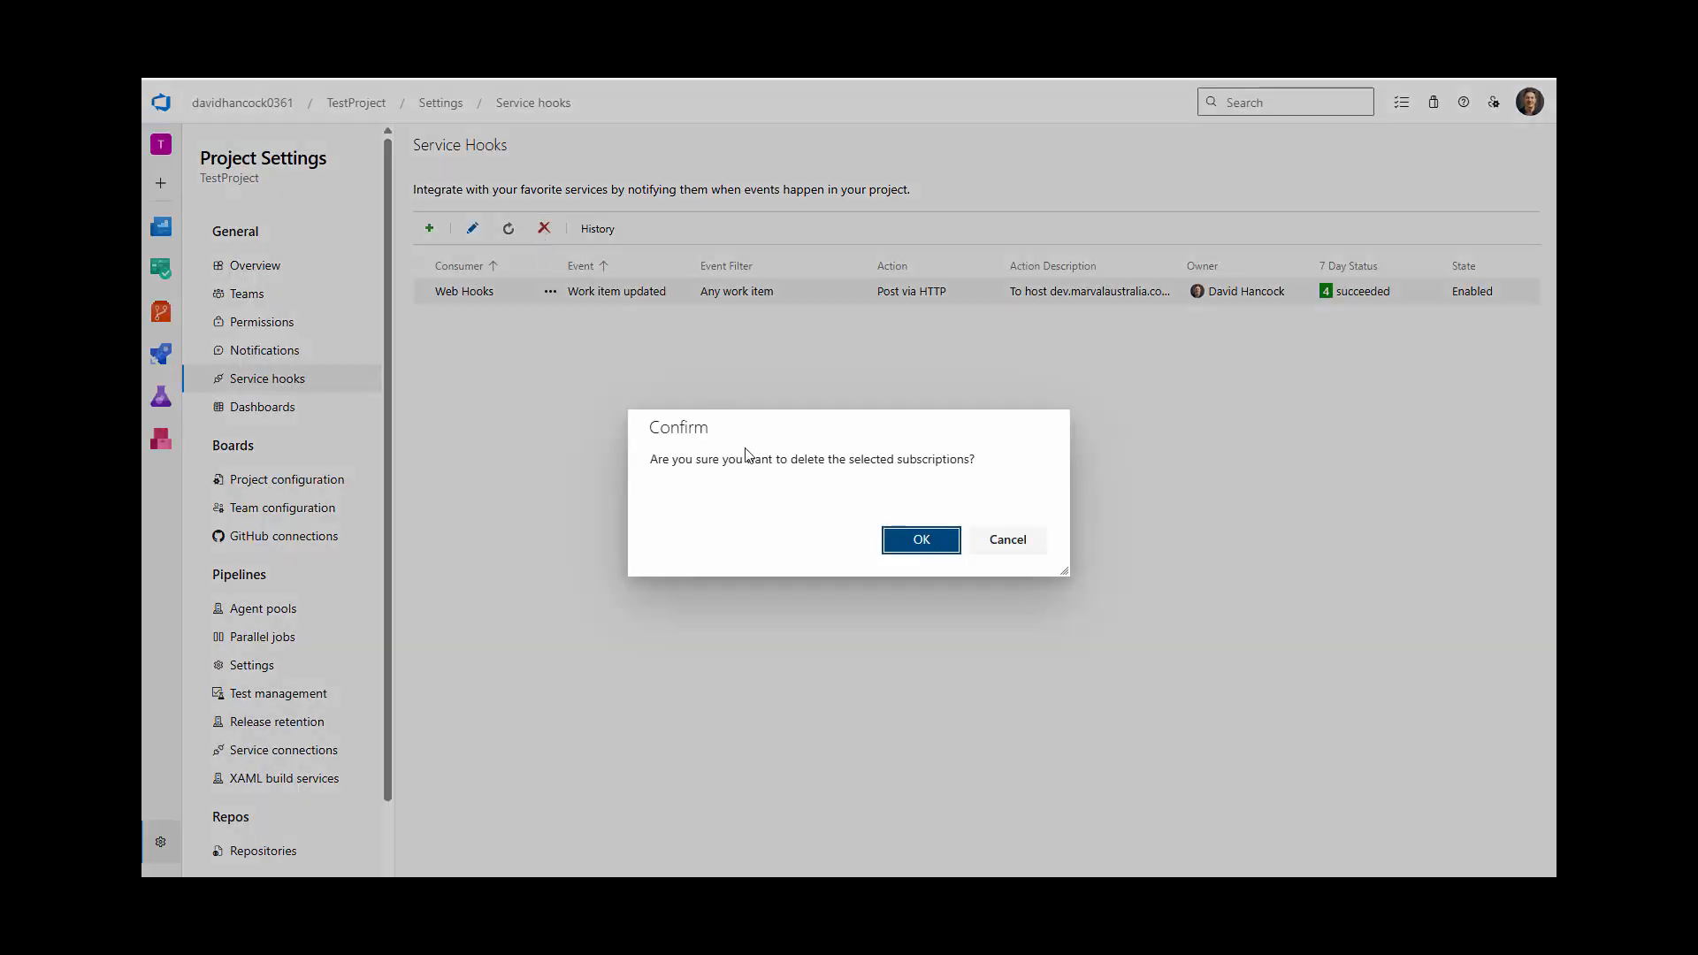
pyautogui.click(920, 540)
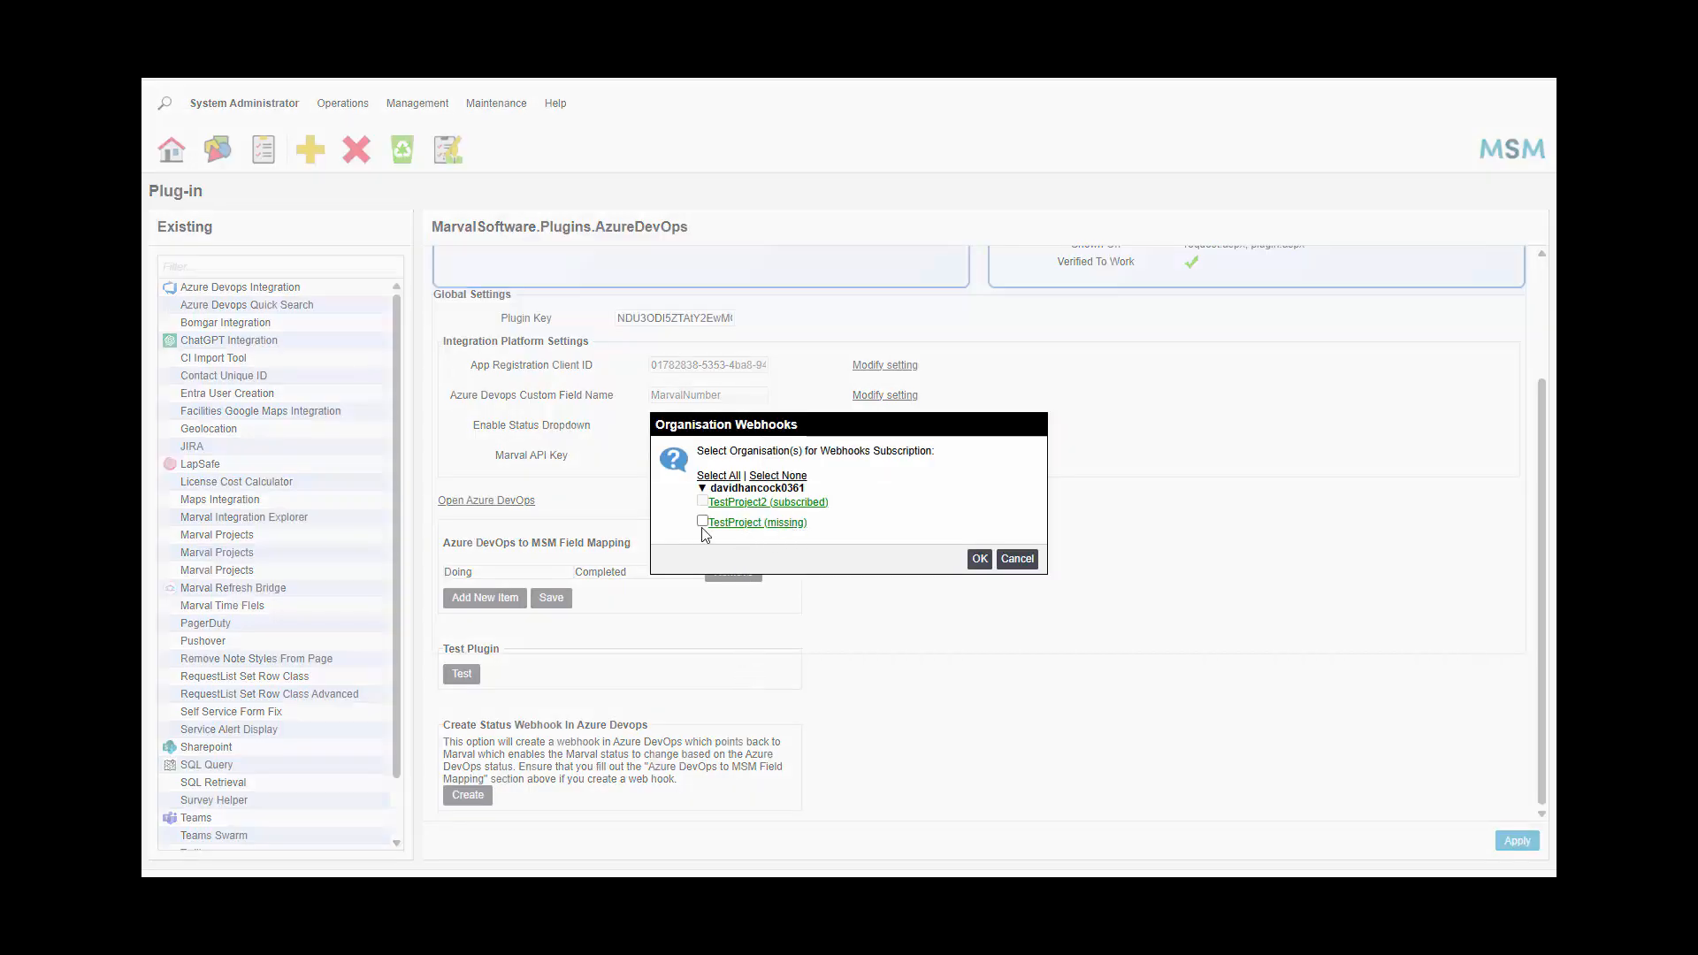
# - Create the status webhook for TestProject from the MSM plug-in and check the subscription in the project's service hooks
pyautogui.click(702, 522)
pyautogui.click(976, 561)
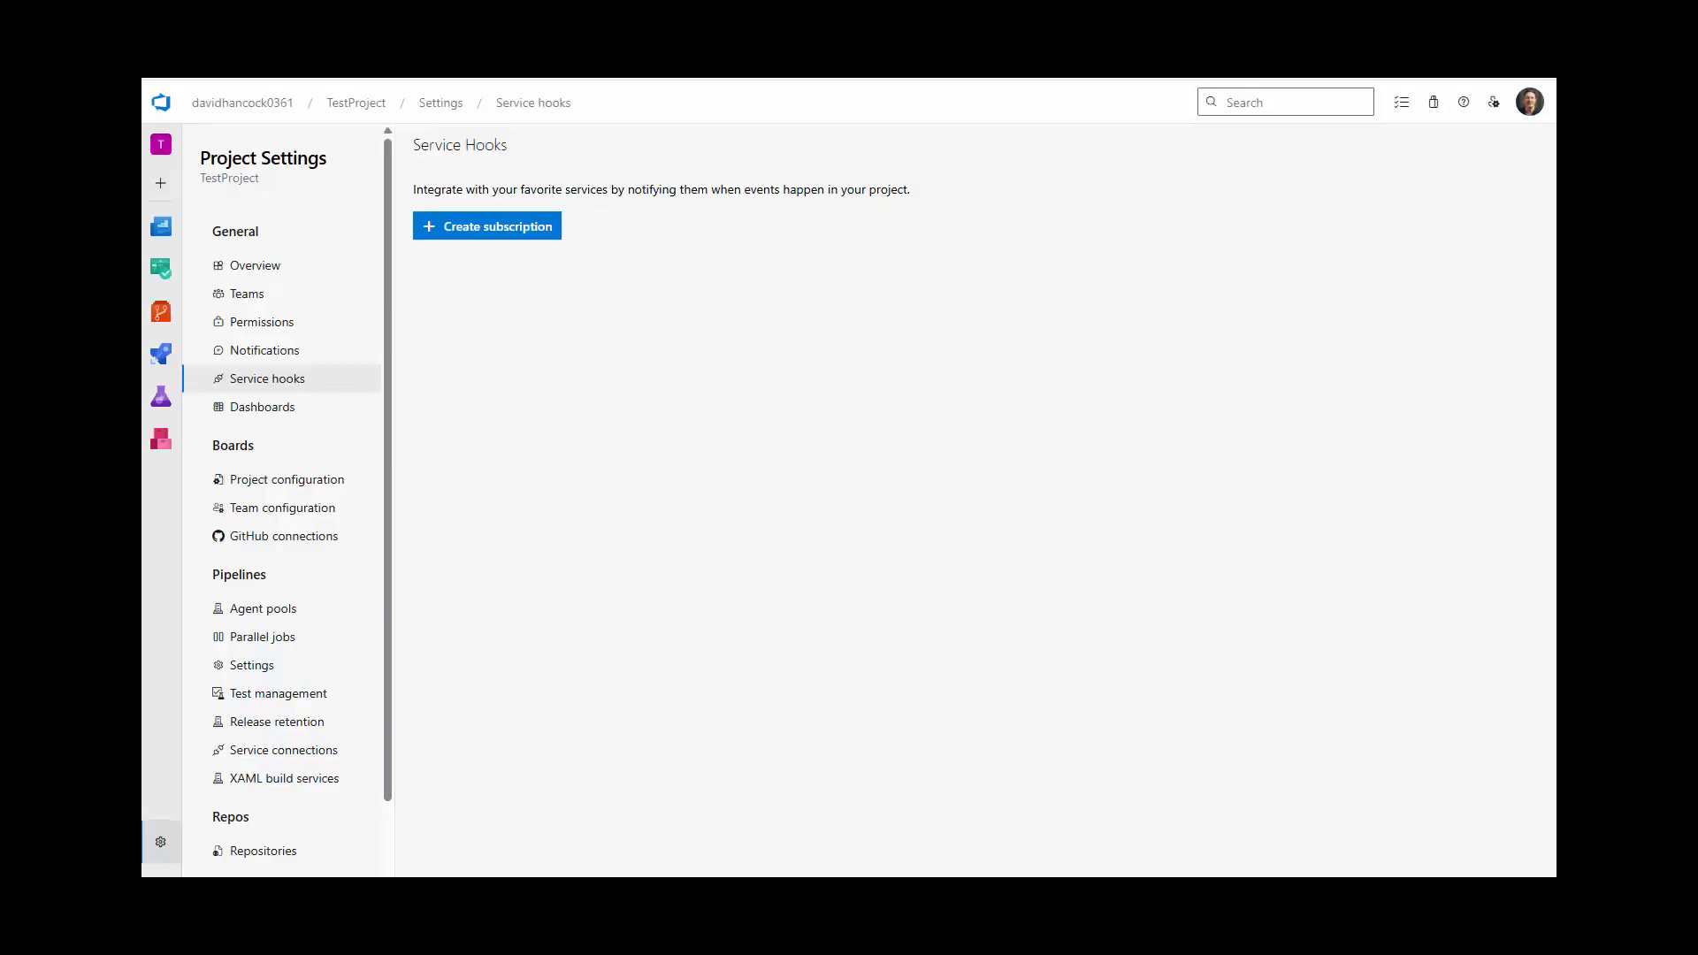
pyautogui.press('F5')
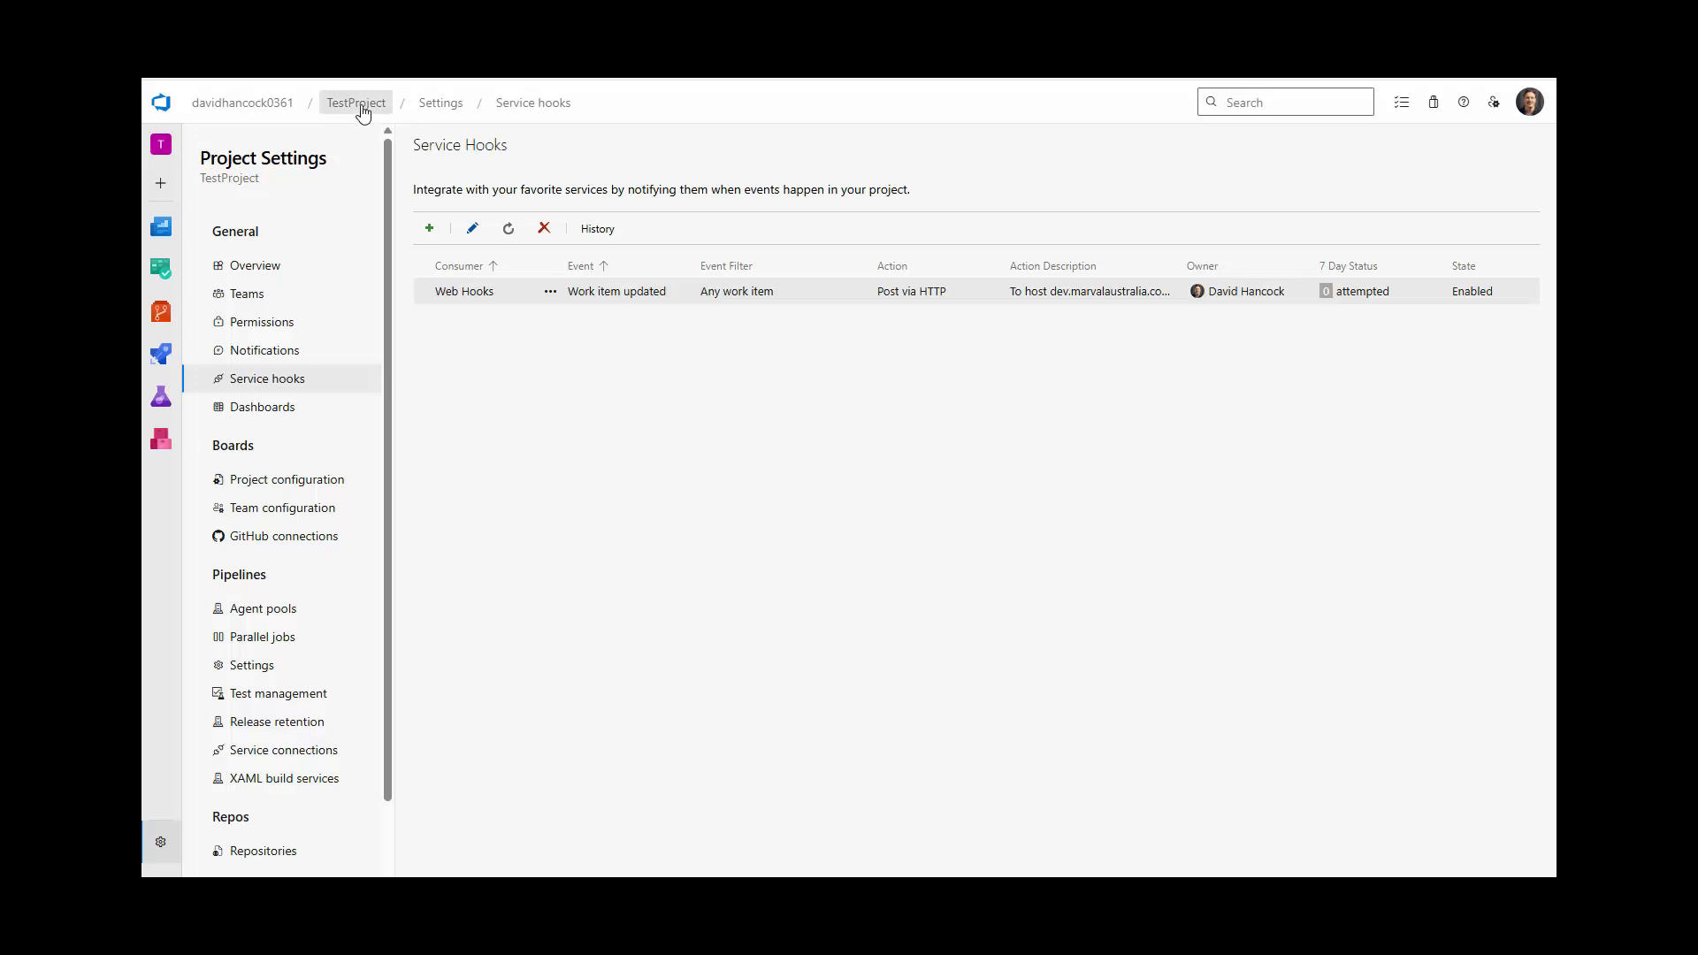
pyautogui.click(602, 299)
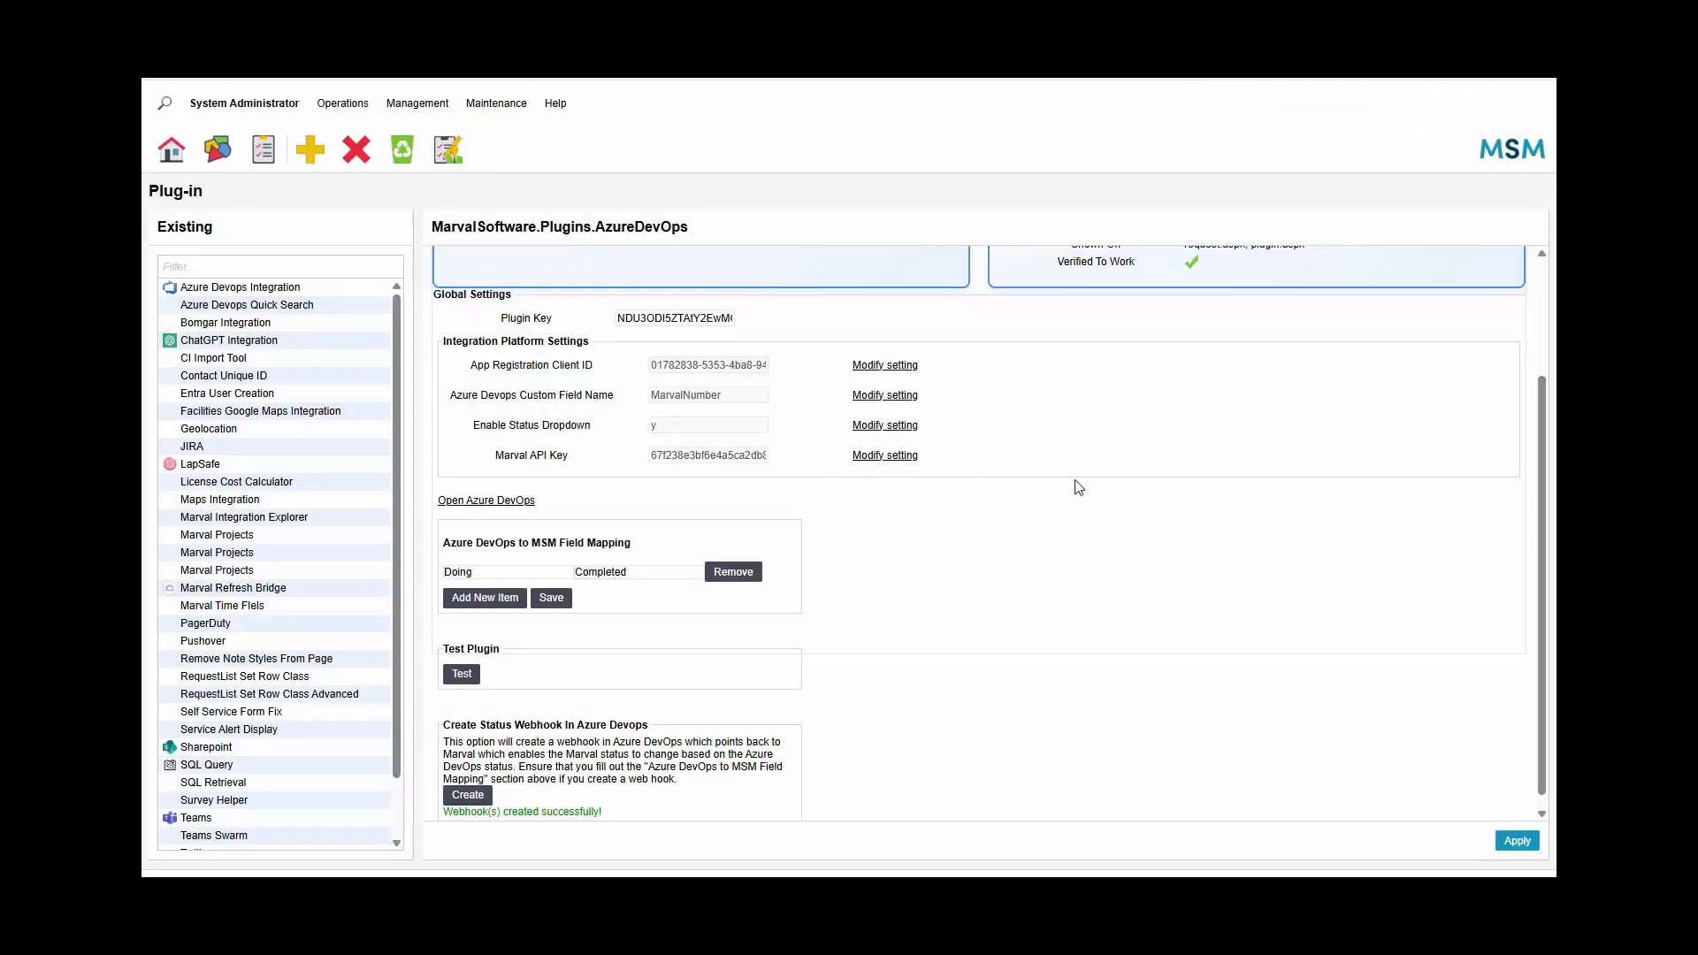
pyautogui.scroll(2, 997, 571)
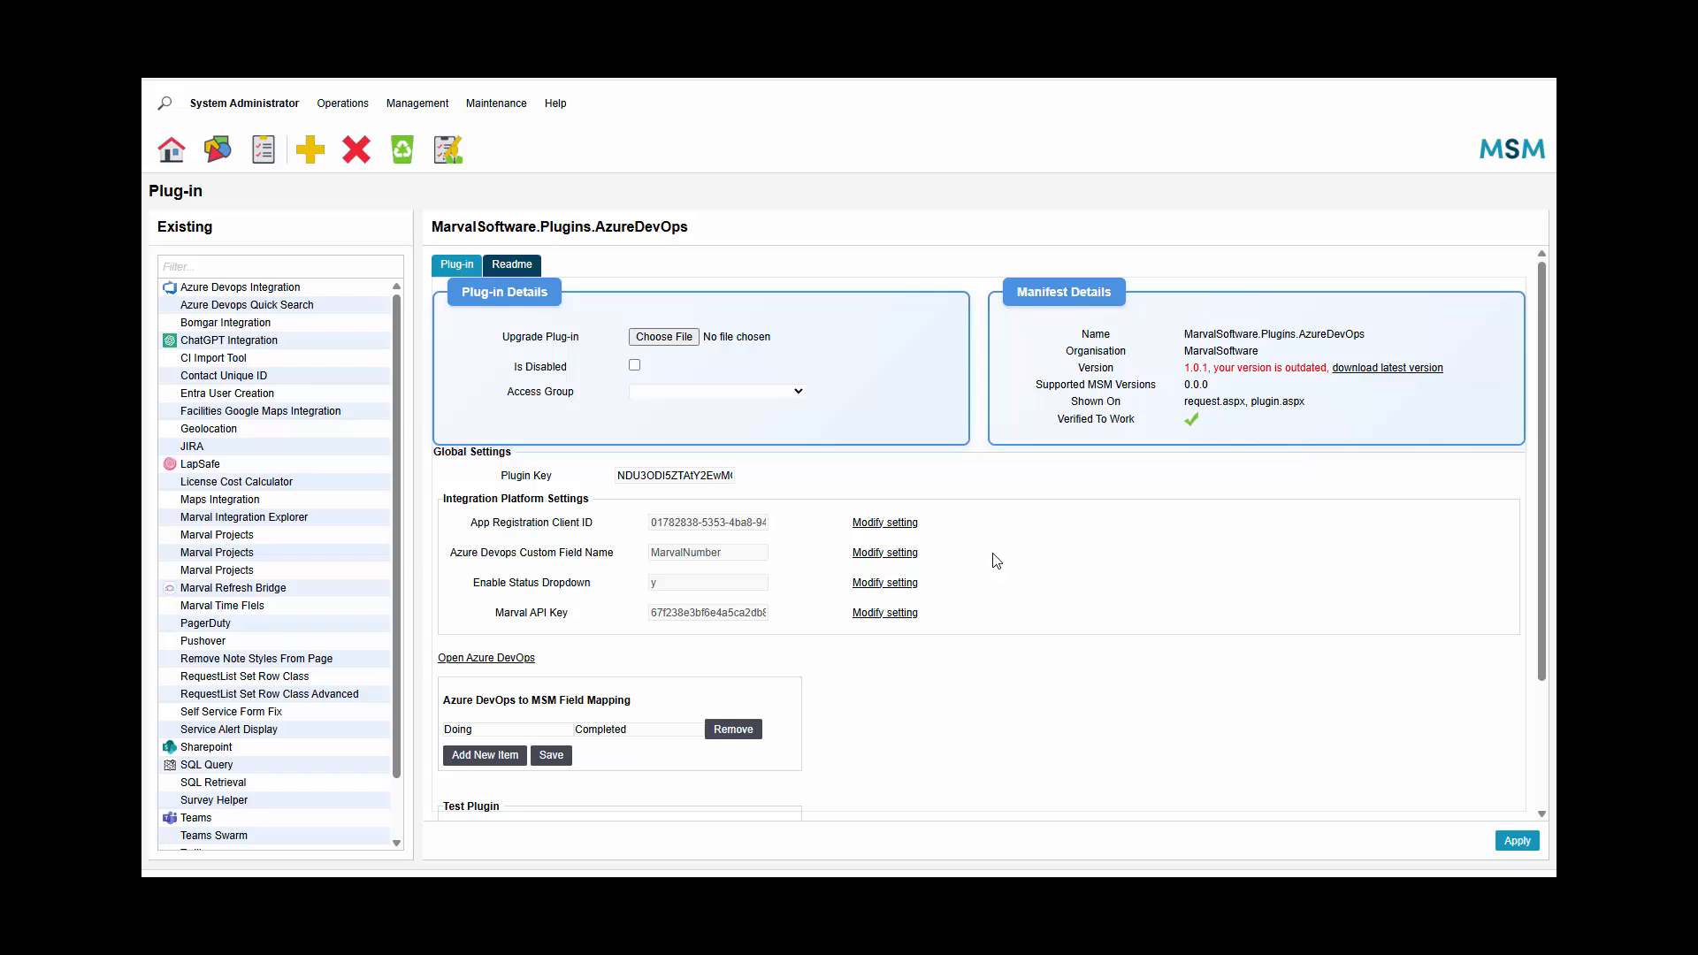
pyautogui.scroll(-2, 994, 560)
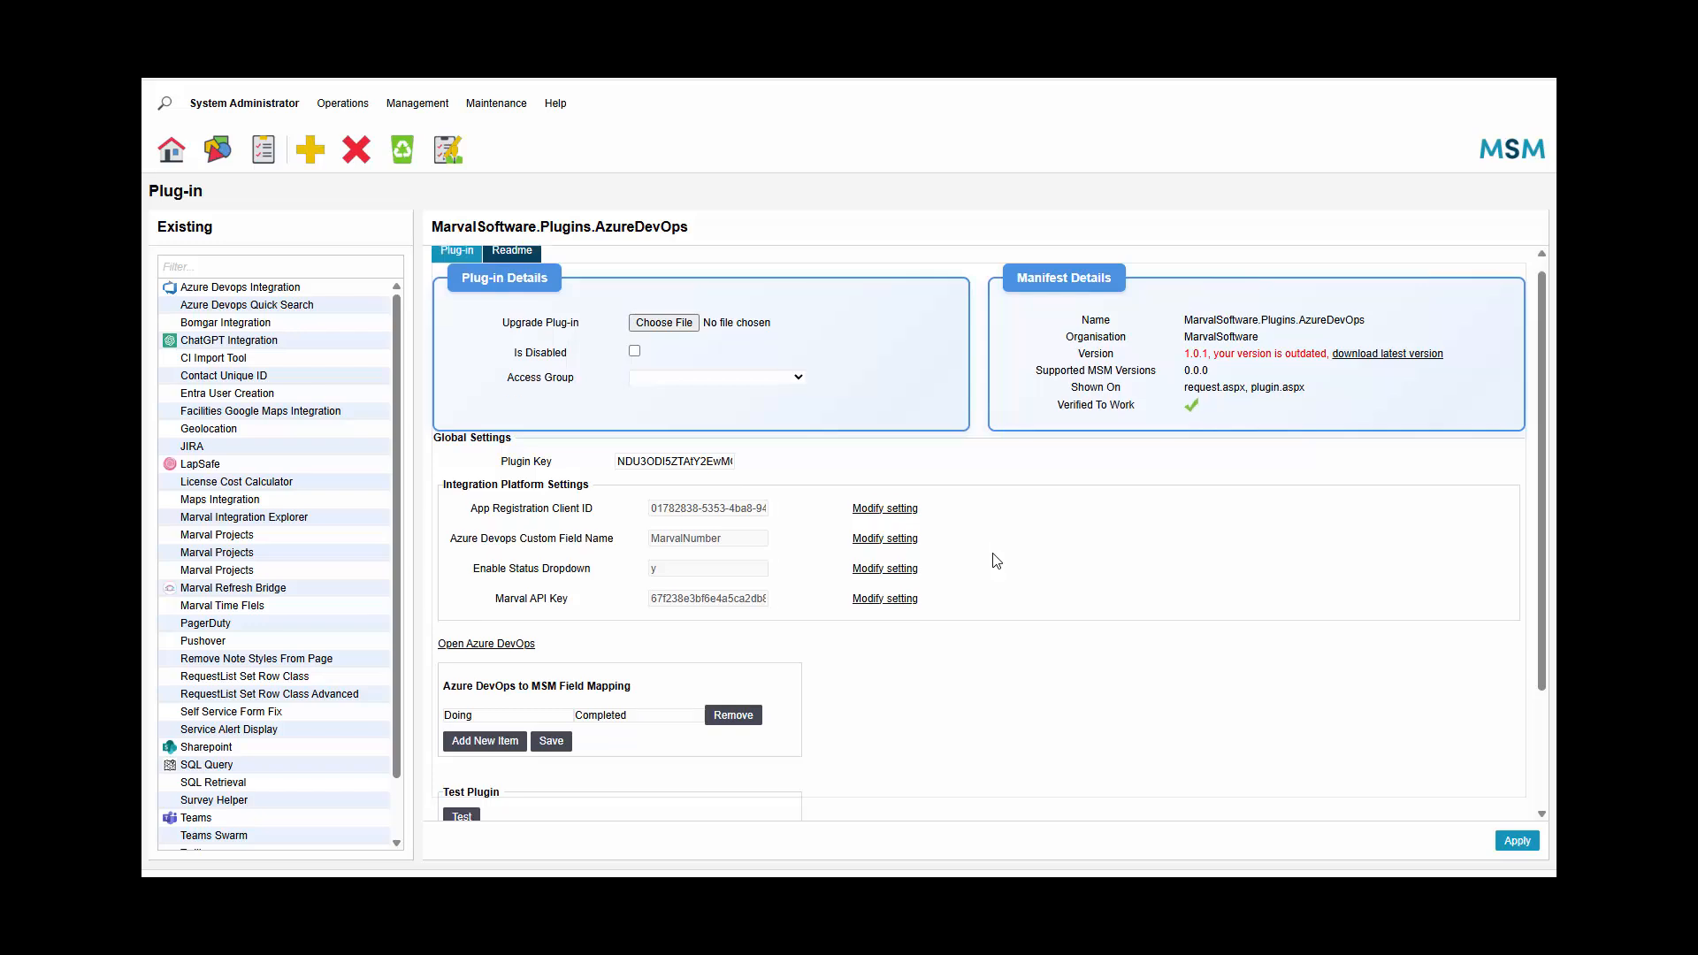
pyautogui.click(495, 588)
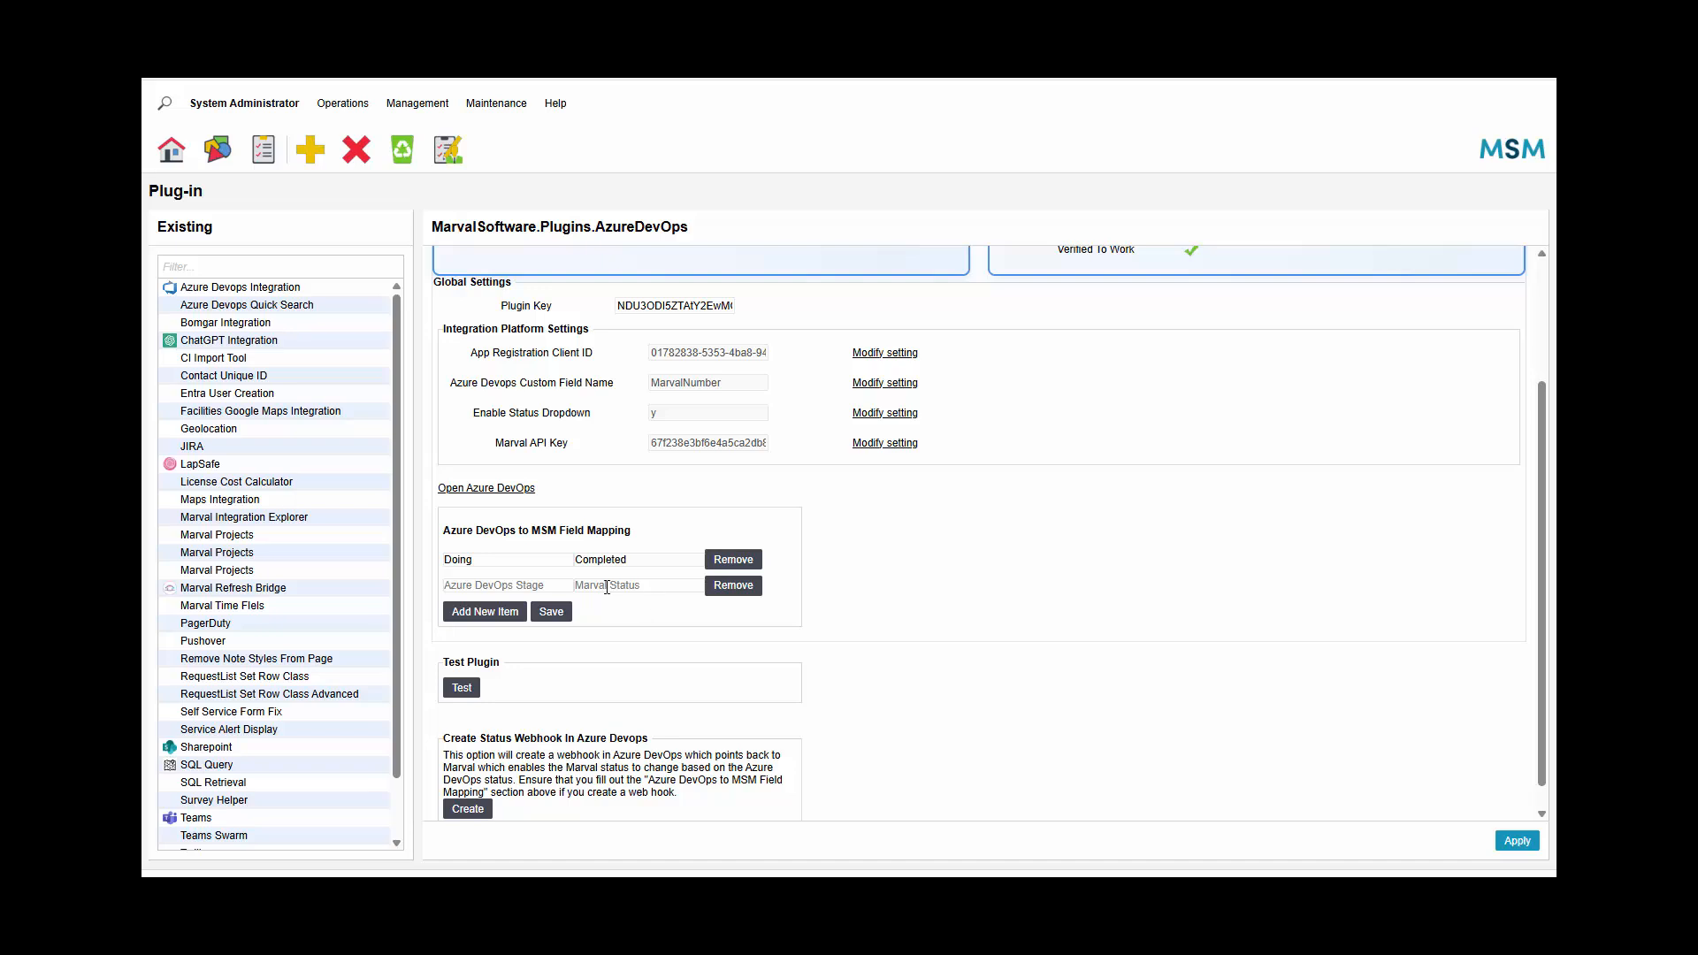
pyautogui.click(729, 587)
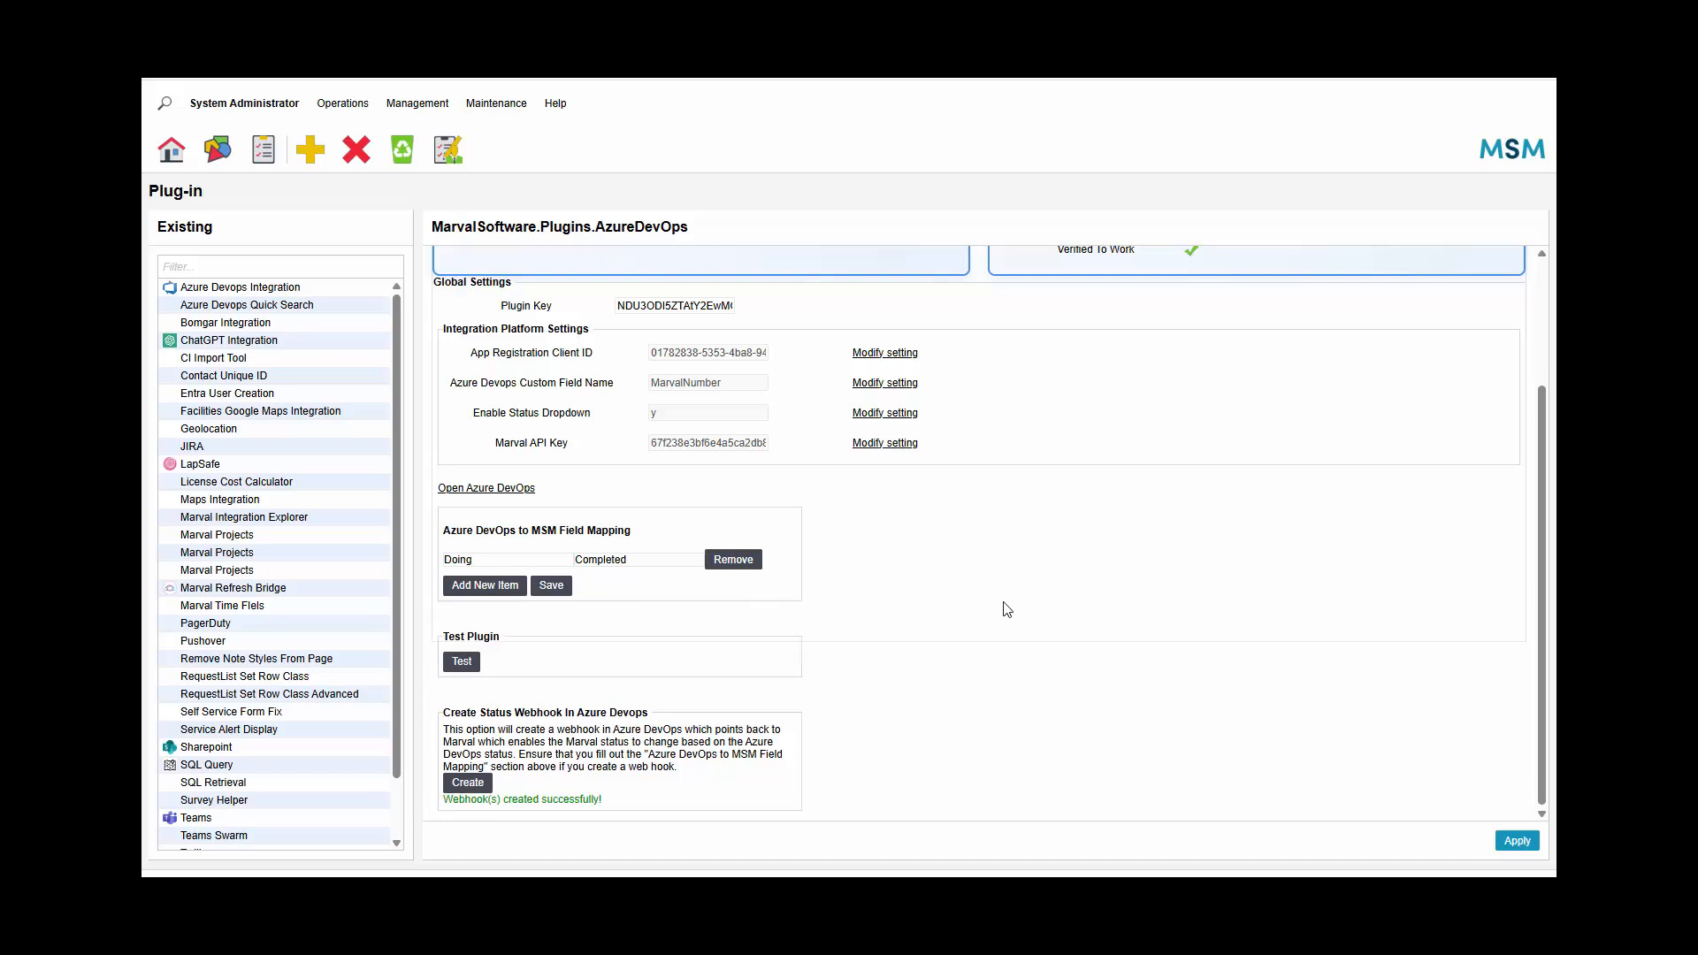
pyautogui.scroll(3, 1072, 652)
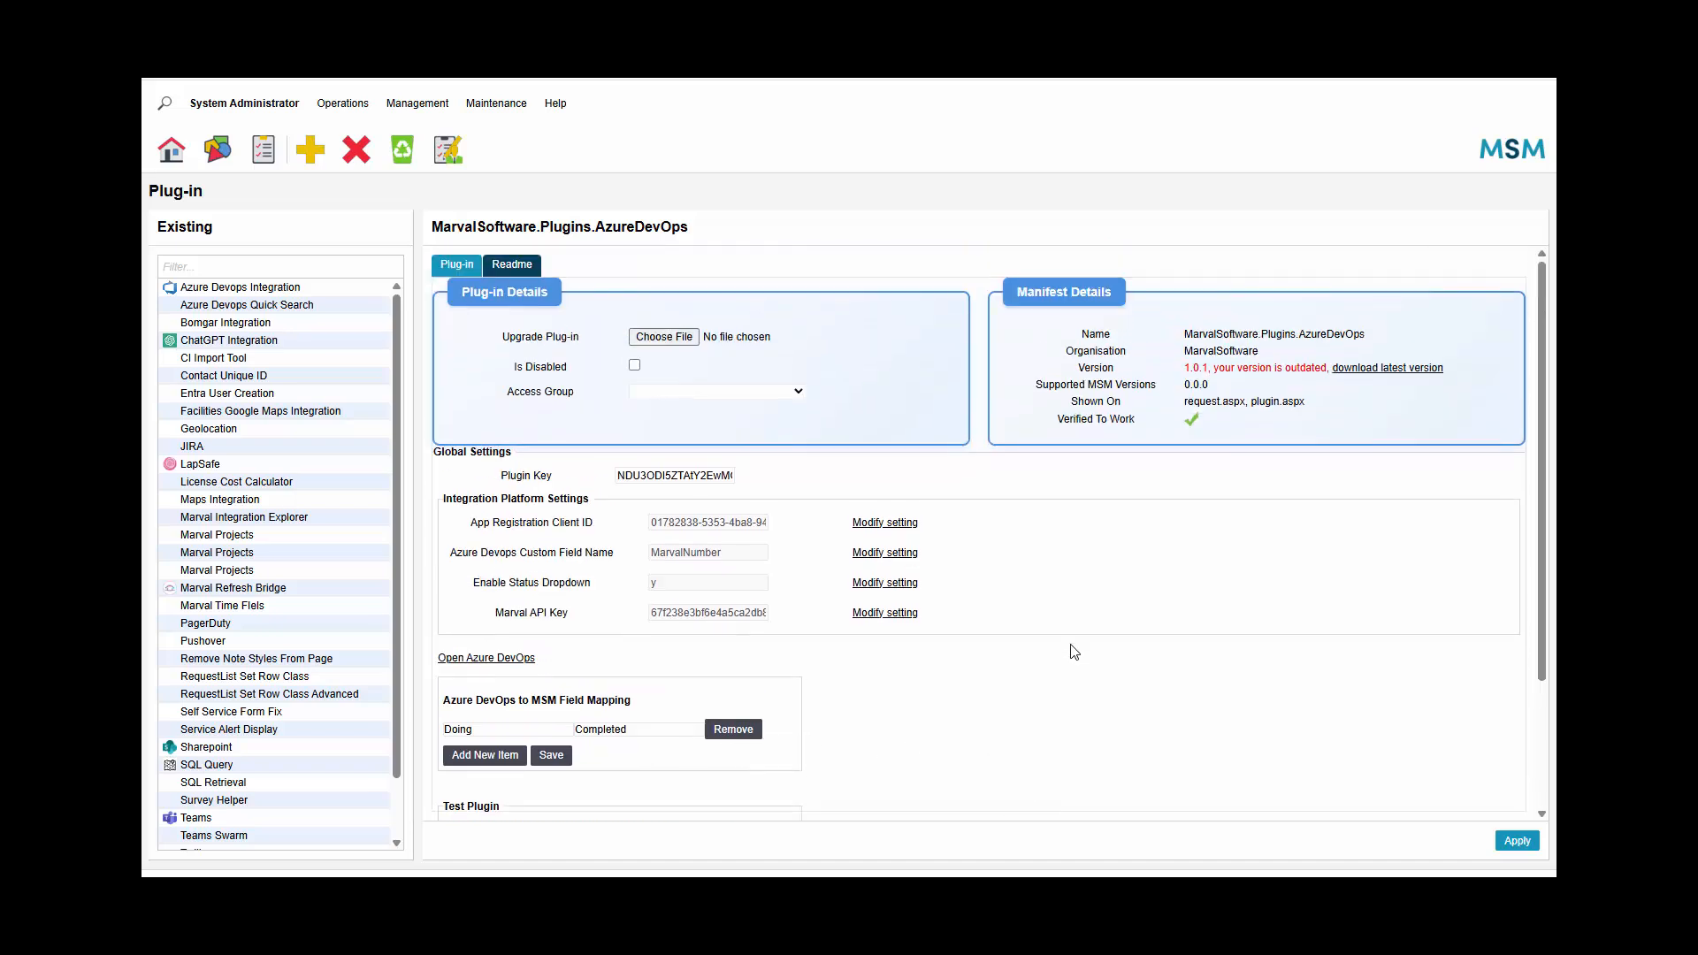
pyautogui.scroll(-3, 862, 680)
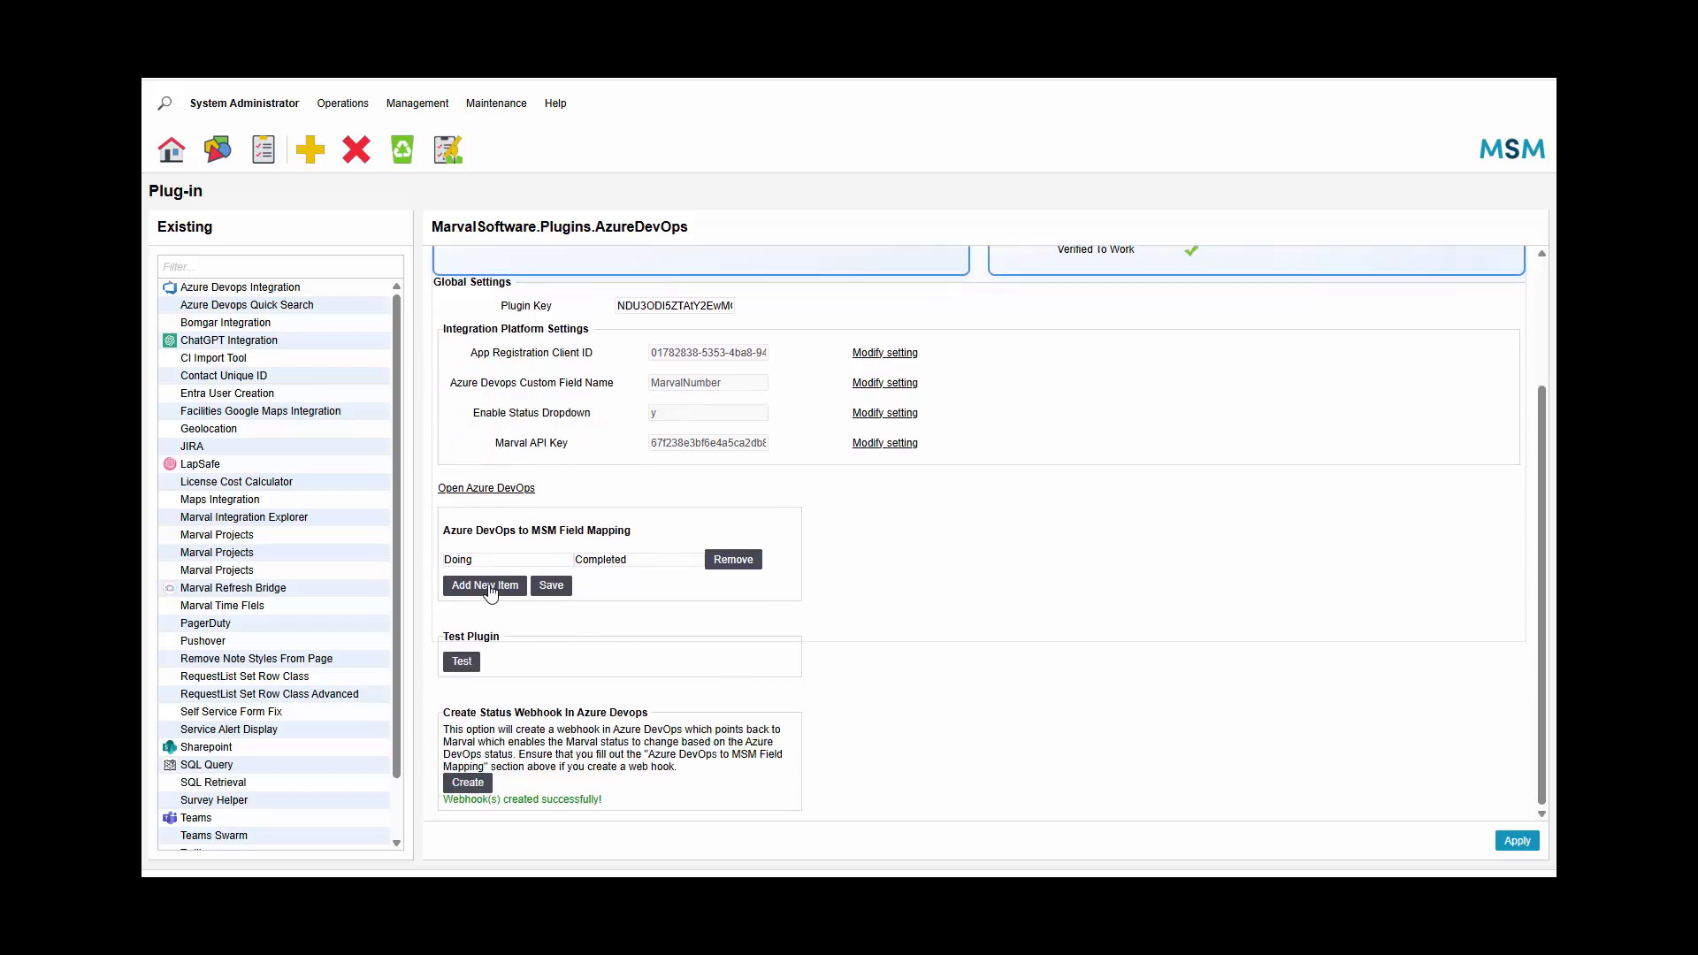
# - Add a field mapping item from the Azure DevOps stage Done to the Marval status Completed
pyautogui.click(491, 588)
pyautogui.click(516, 584)
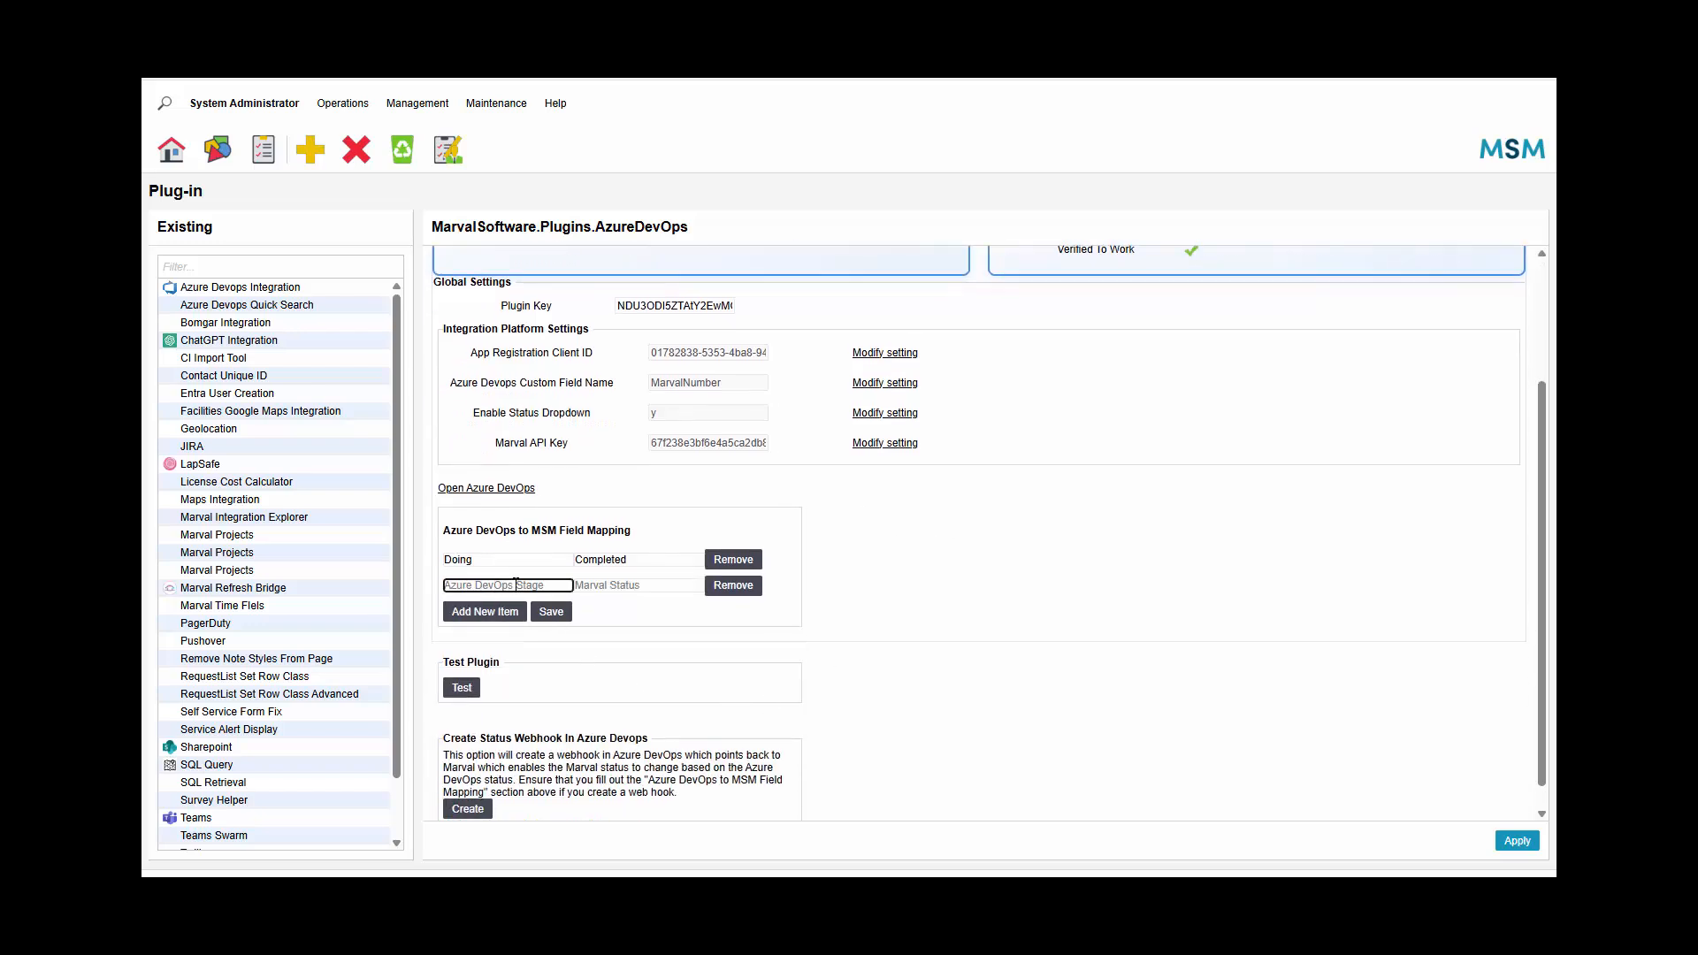
pyautogui.write('Done')
pyautogui.press('Tab')
pyautogui.write('Co')
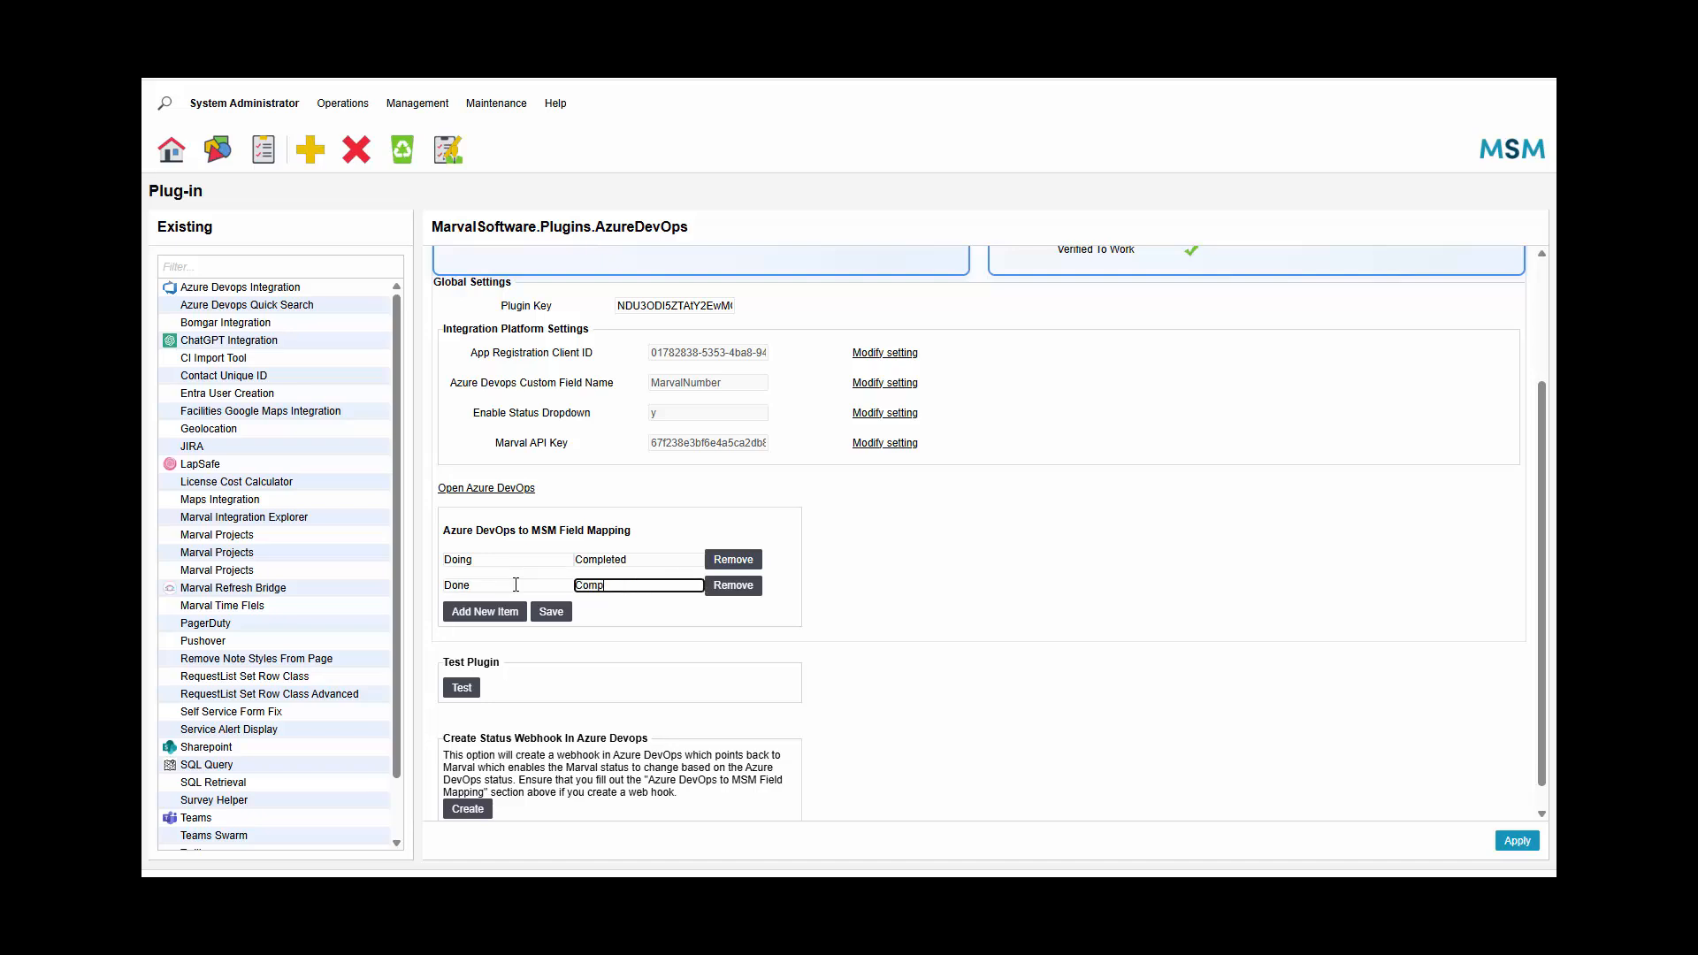
# - Map the Doing stage to the Marval status Work In Progress, save the field mapping and apply the plug-in changes
pyautogui.doubleClick(602, 559)
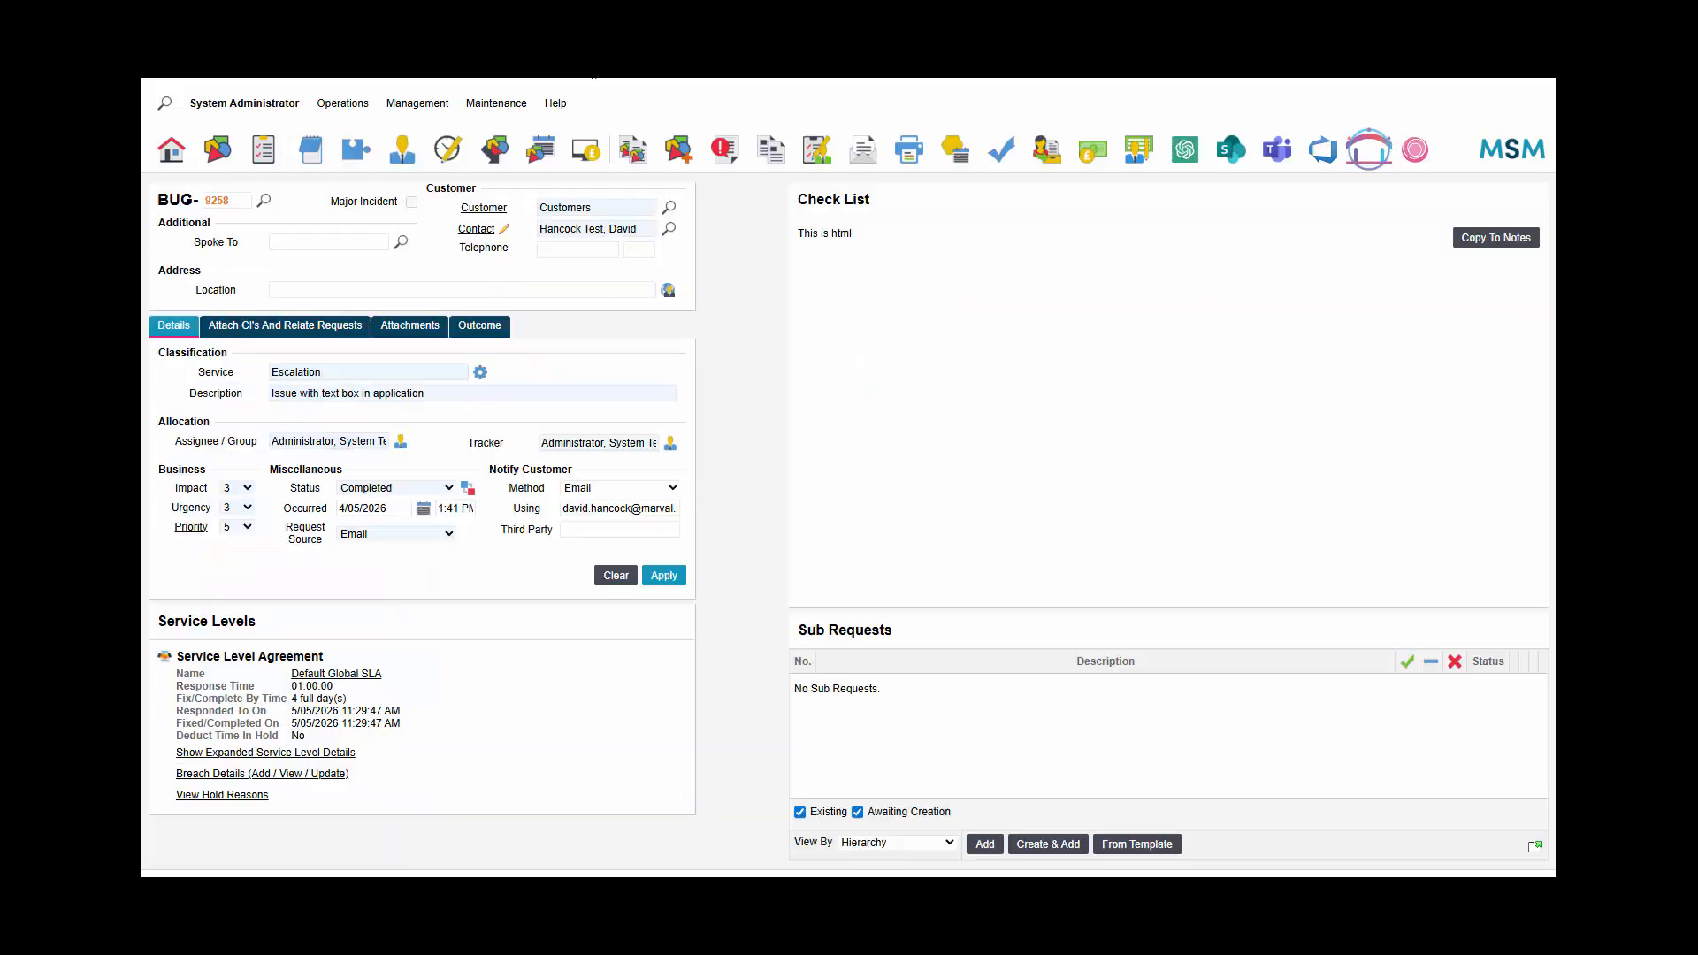
pyautogui.click(468, 488)
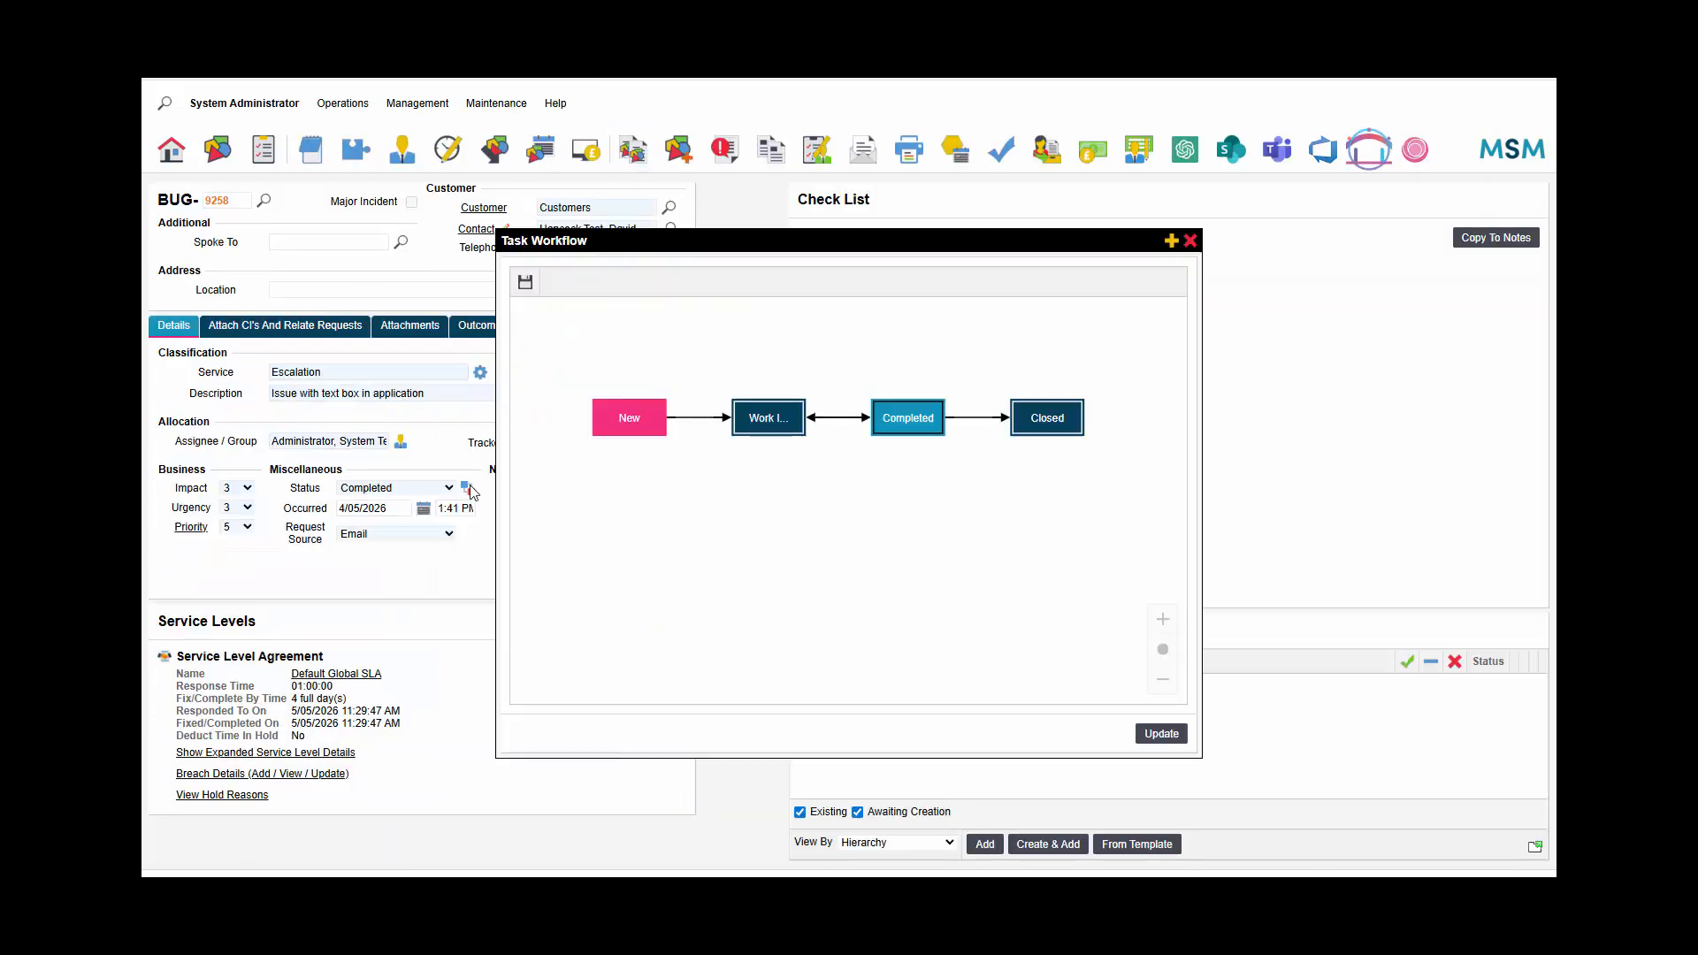
pyautogui.moveTo(418, 103)
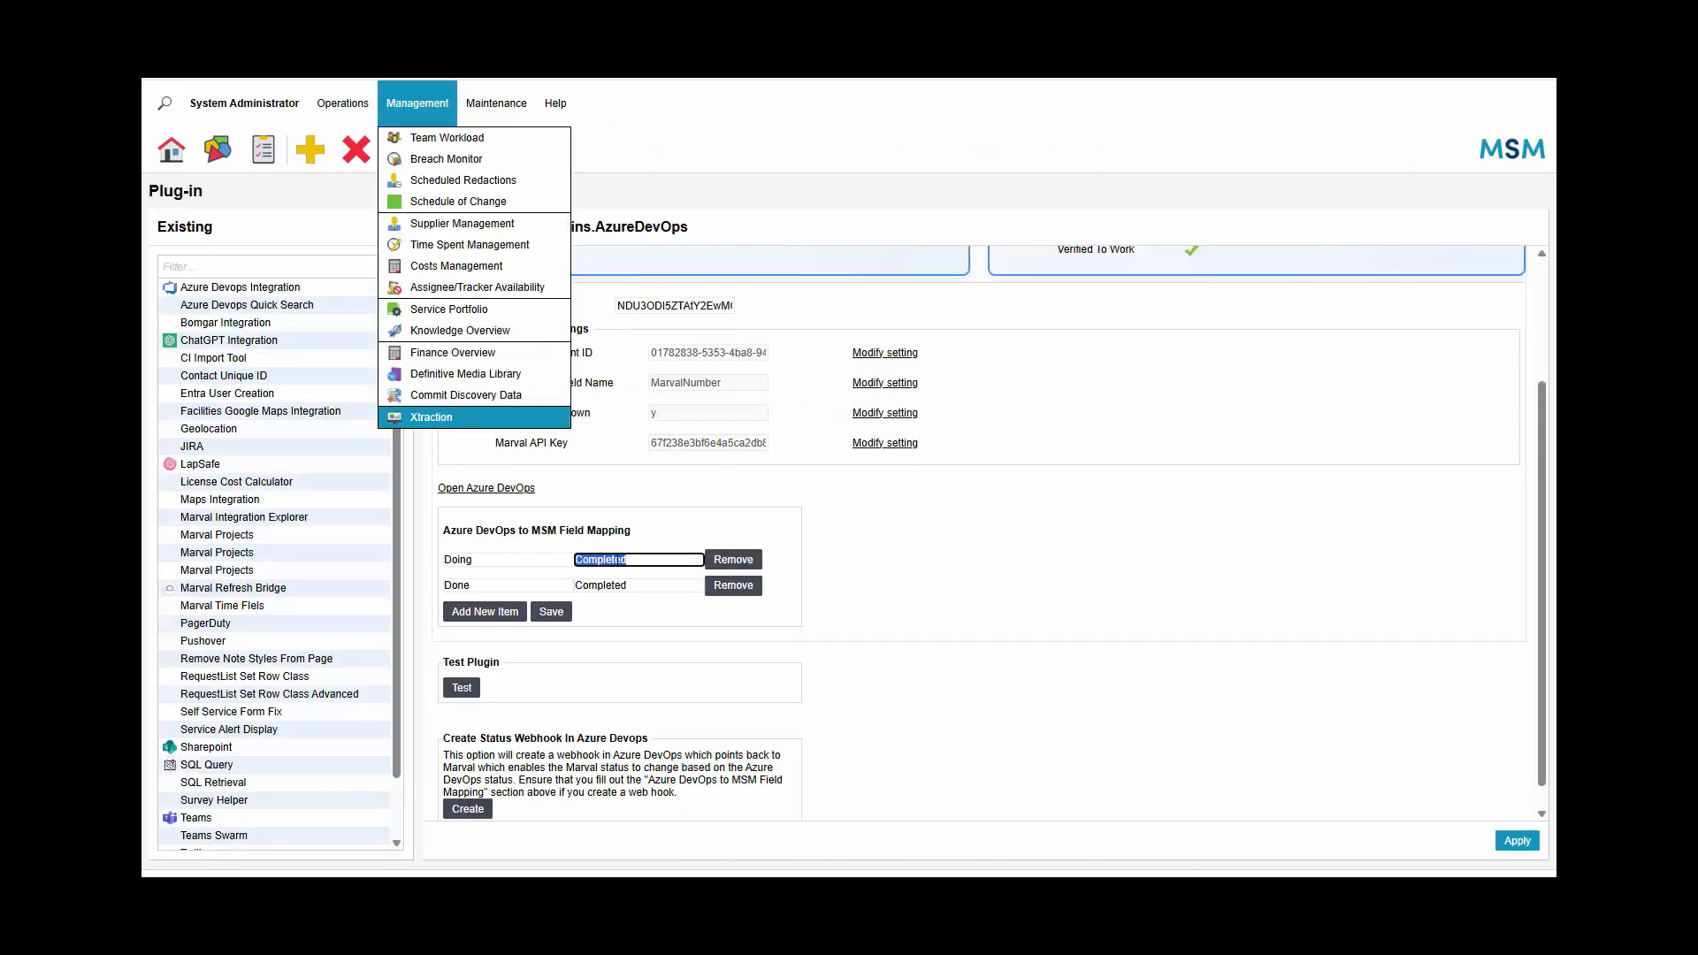
pyautogui.write('Work In Progress')
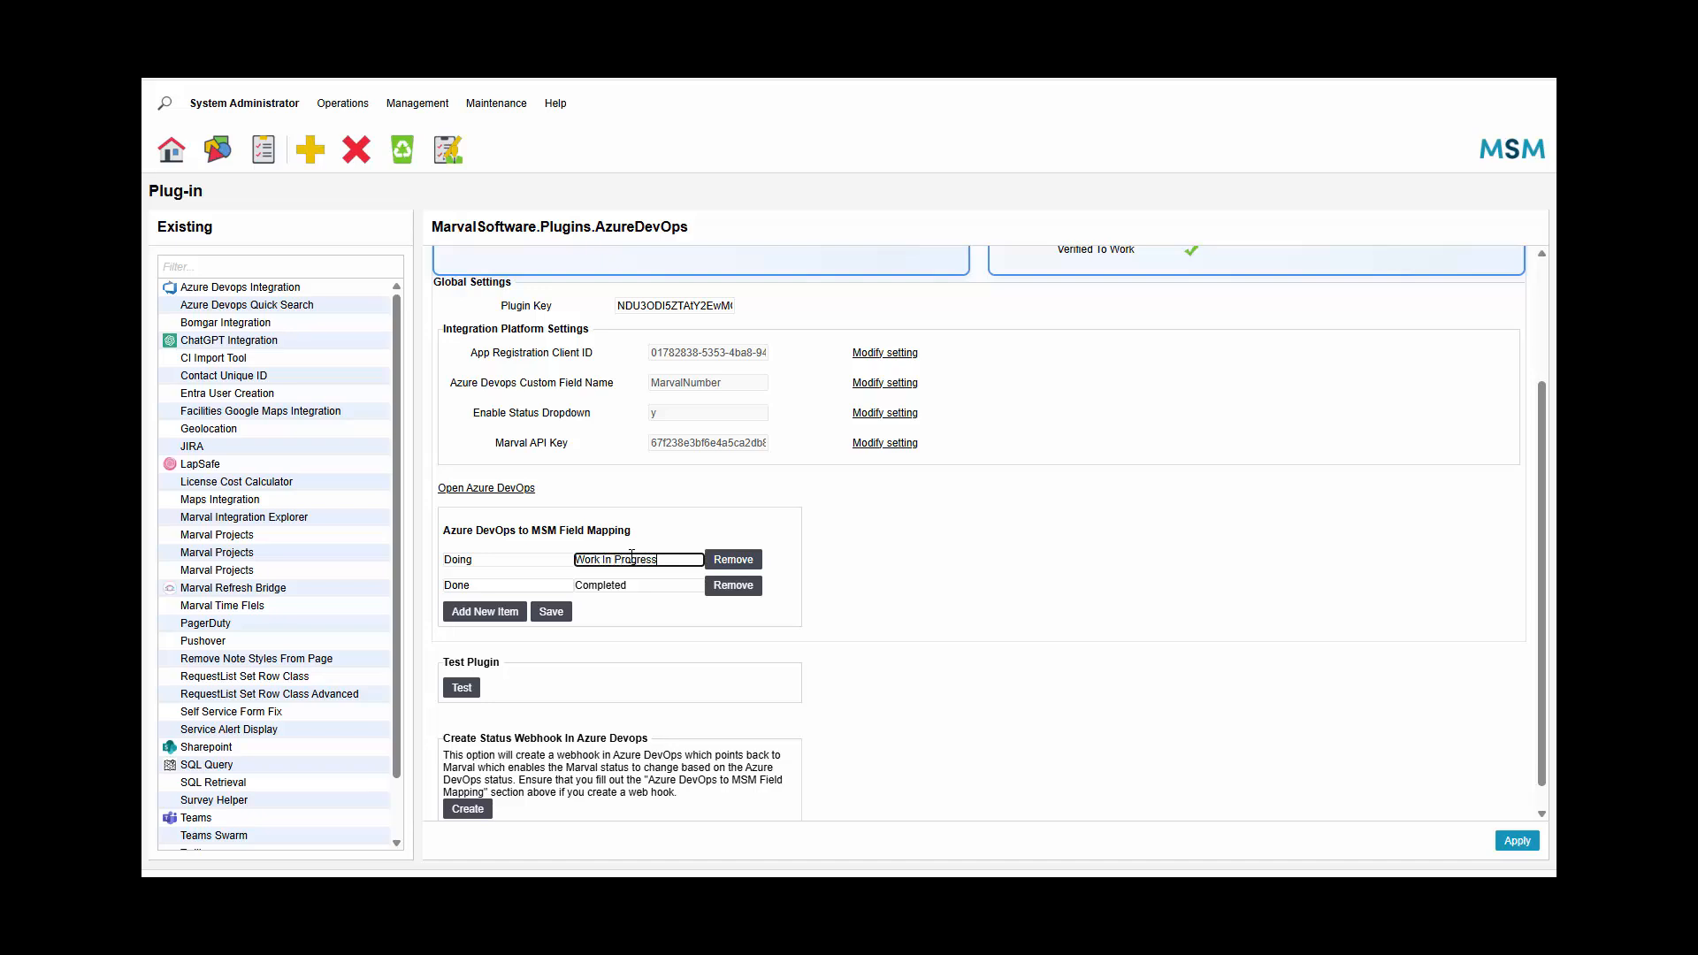
pyautogui.click(548, 615)
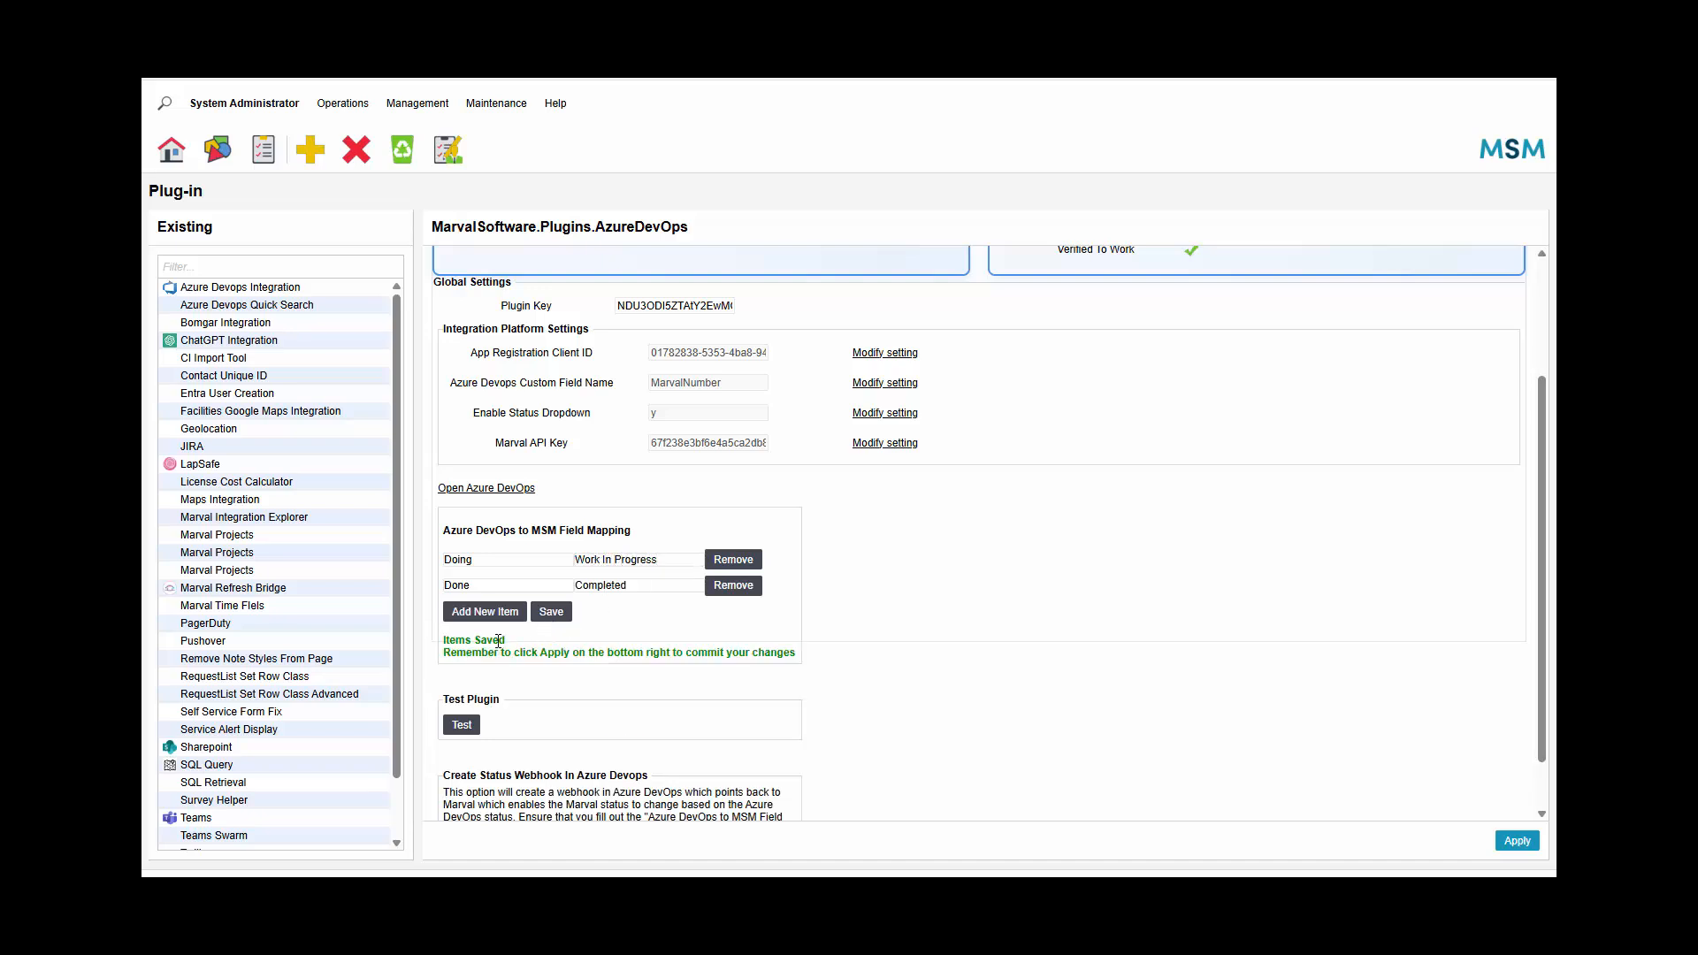
pyautogui.click(1533, 846)
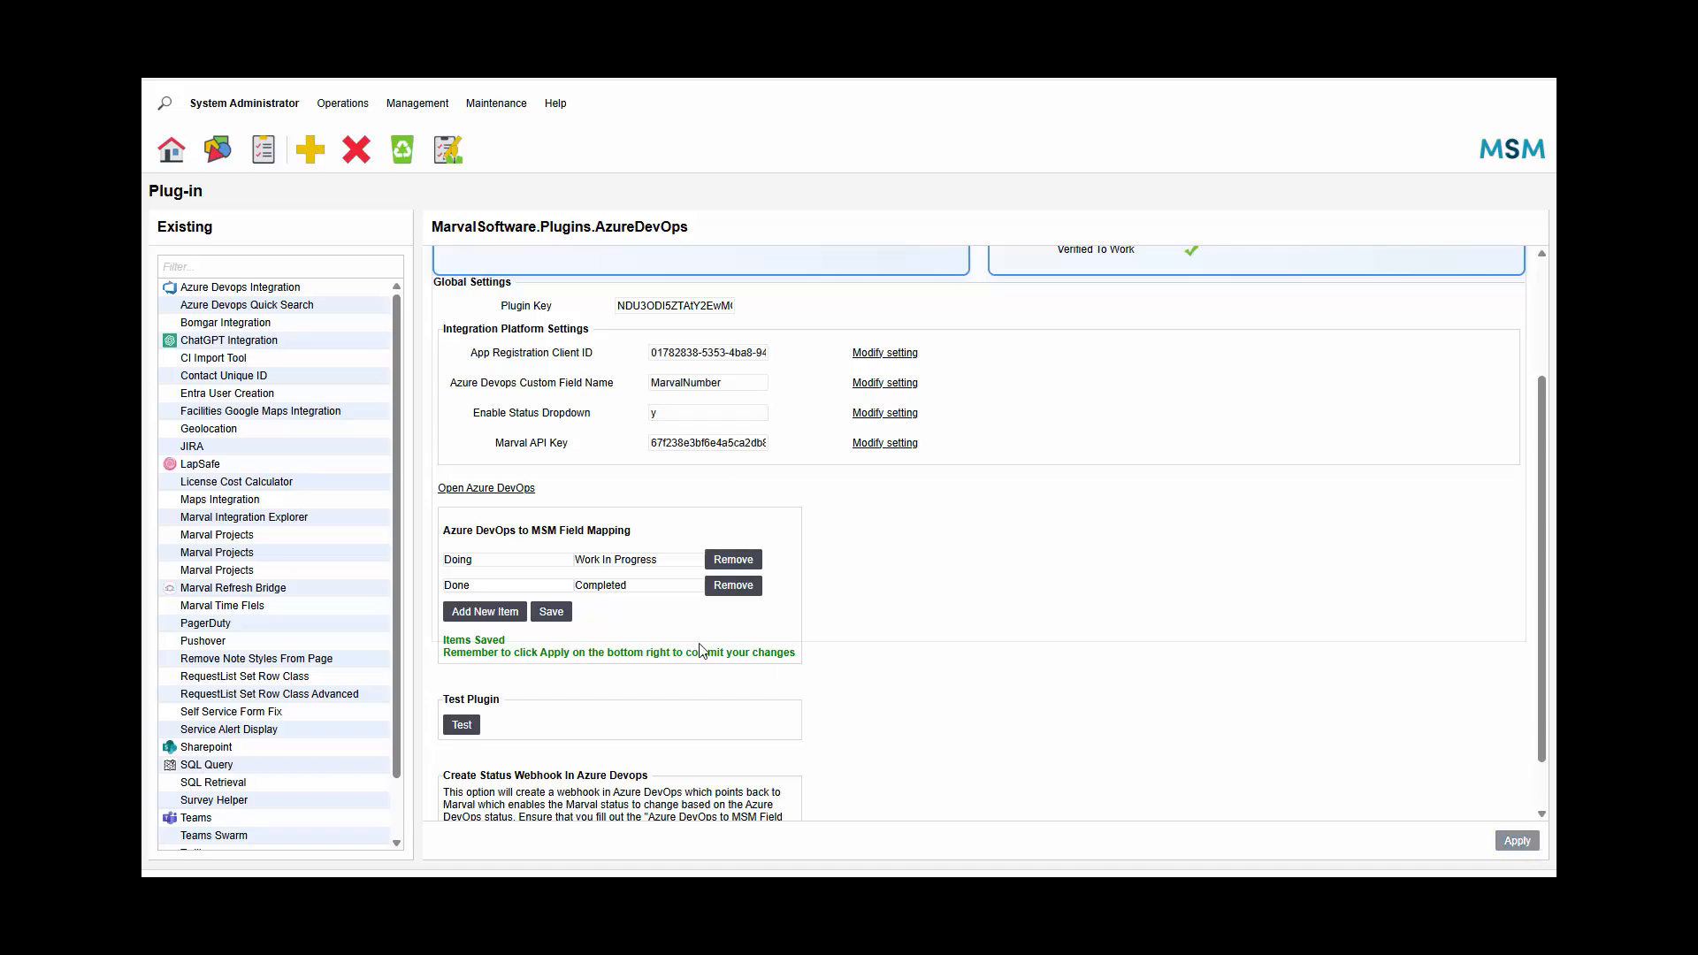
pyautogui.scroll(-3, 1092, 645)
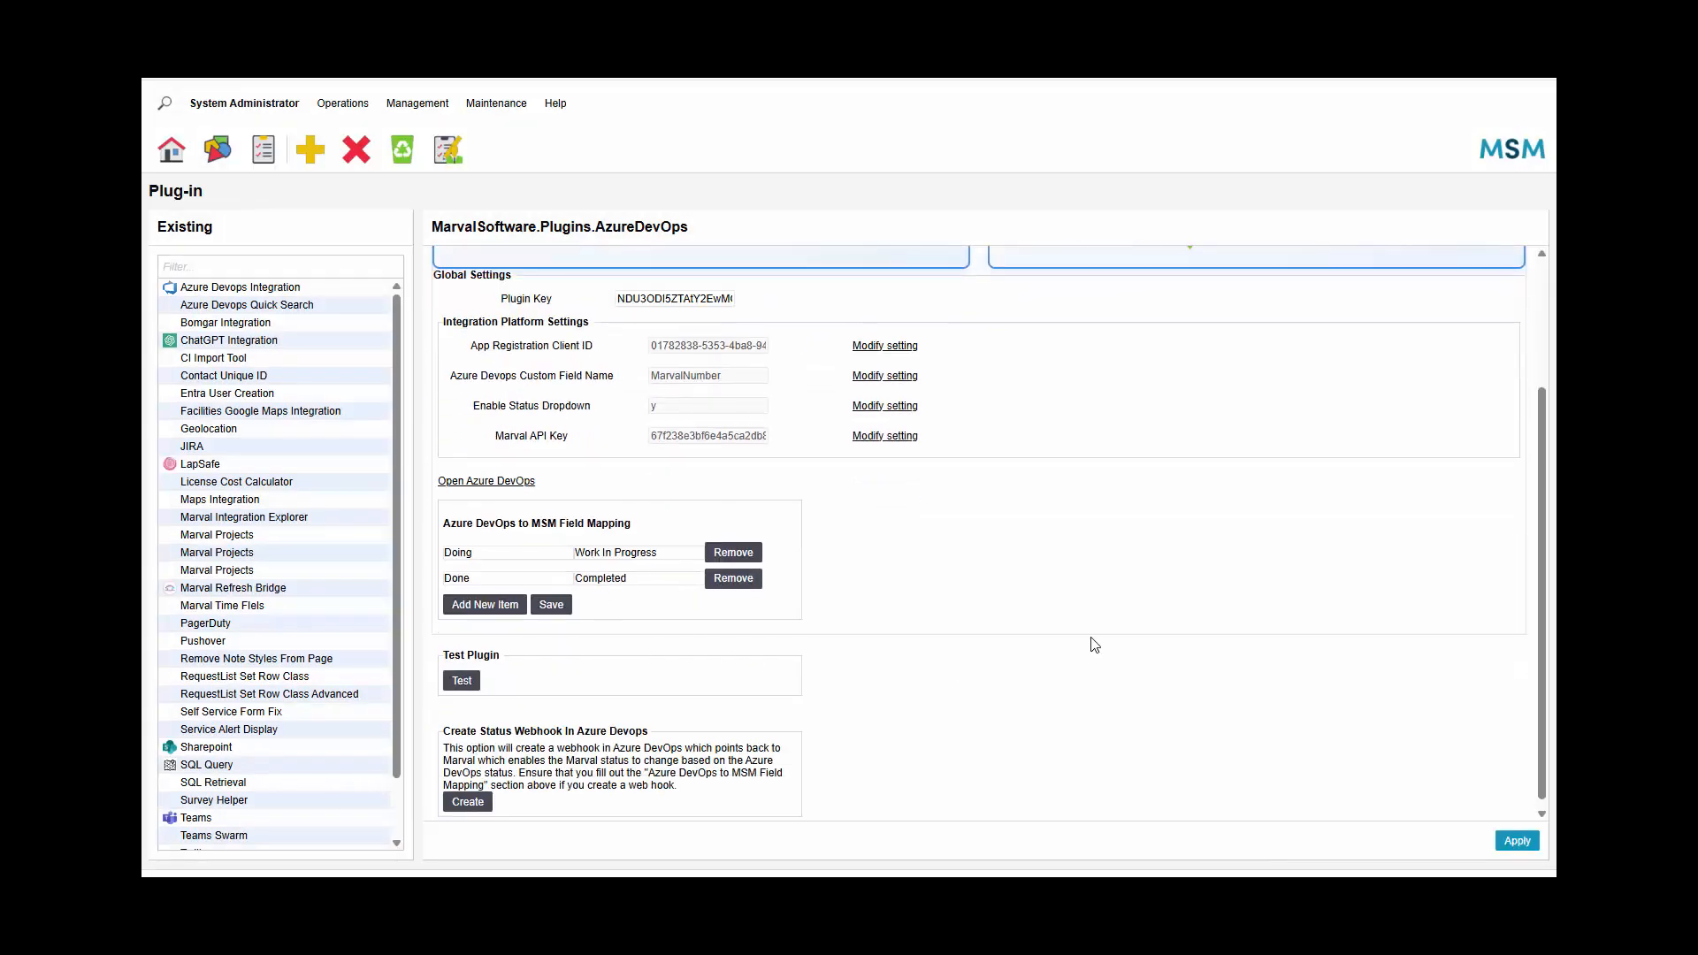
pyautogui.scroll(3, 1020, 680)
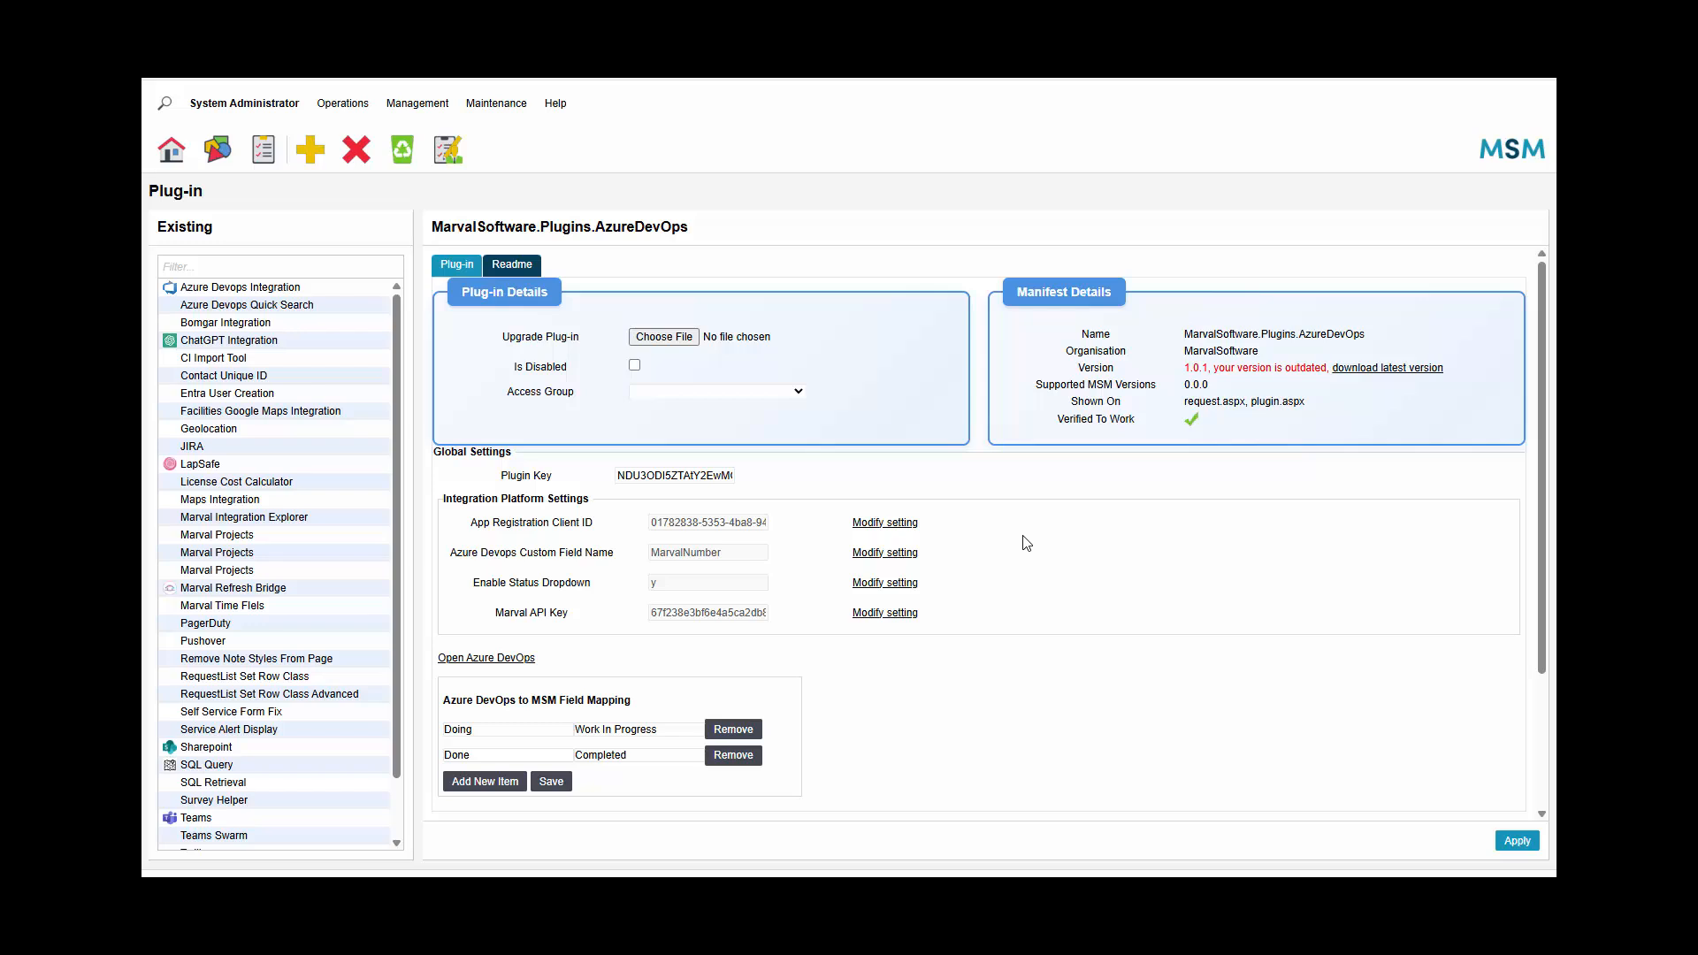